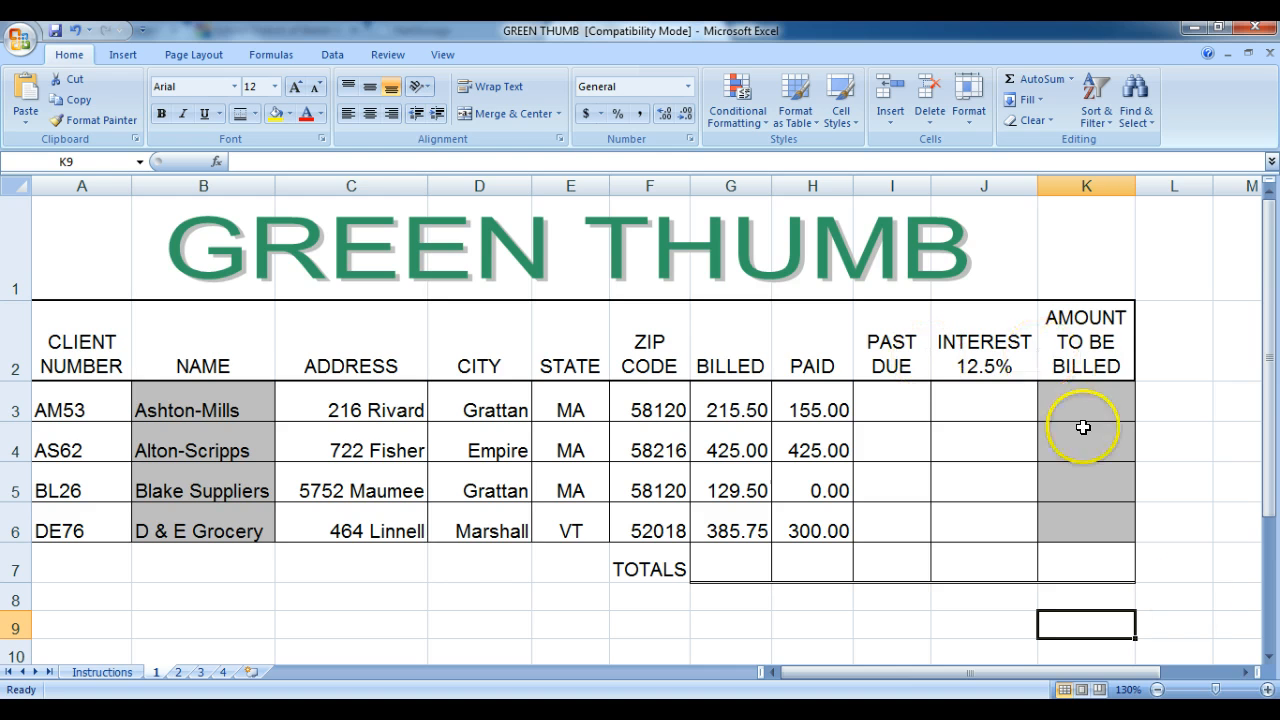
Calculate the first client's past due amount in I3 with =G3-H3 and fill the formula down through I6.
click(1268, 690)
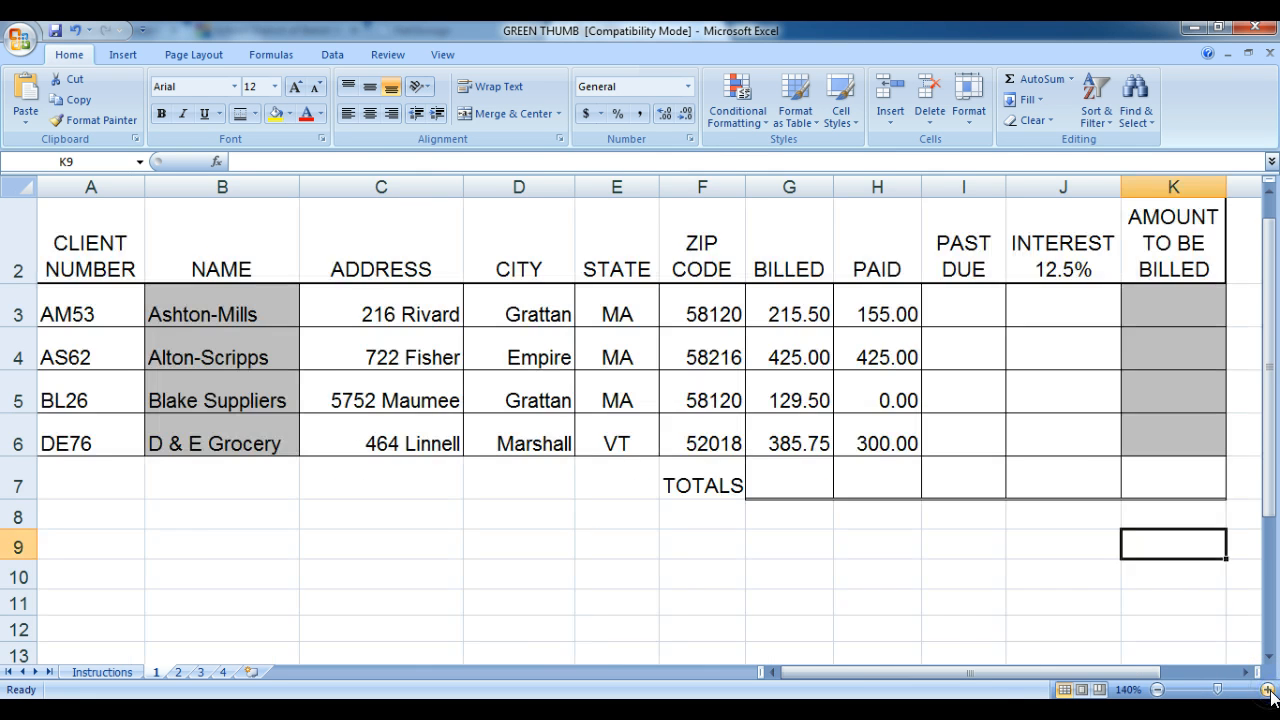
click(1268, 690)
drag(1025, 672, 1129, 677)
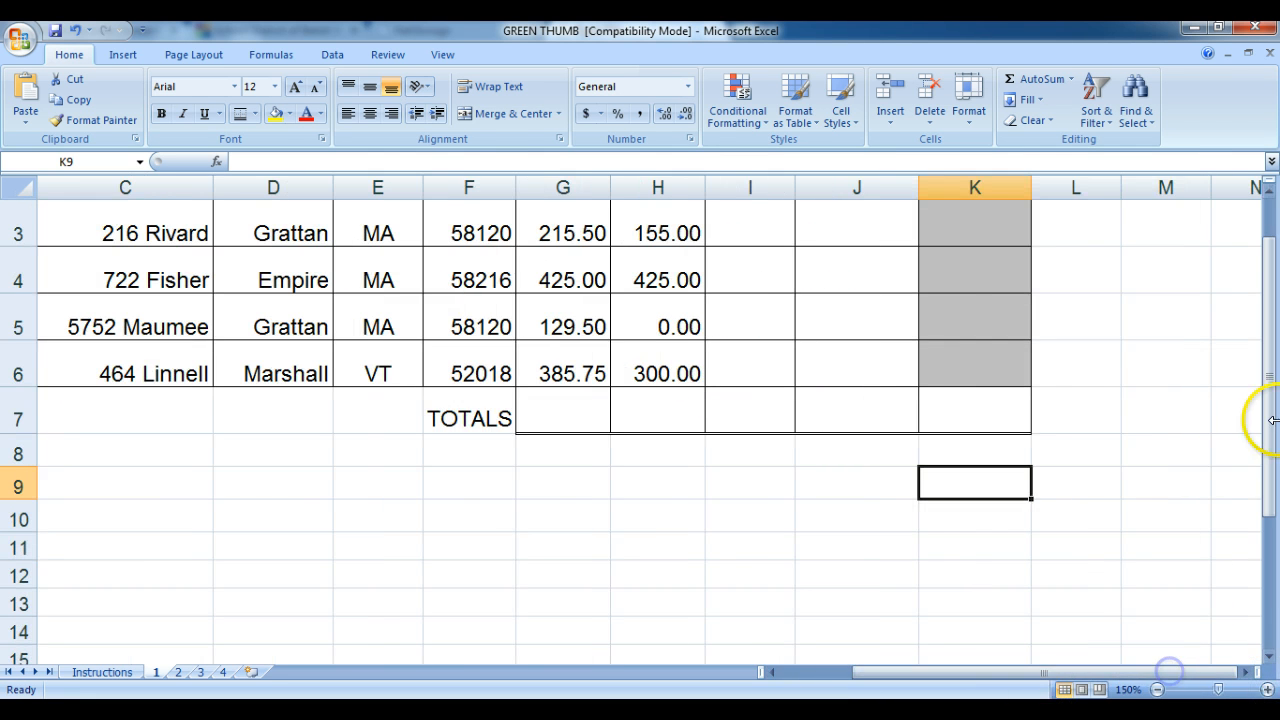
drag(1270, 430, 1194, 400)
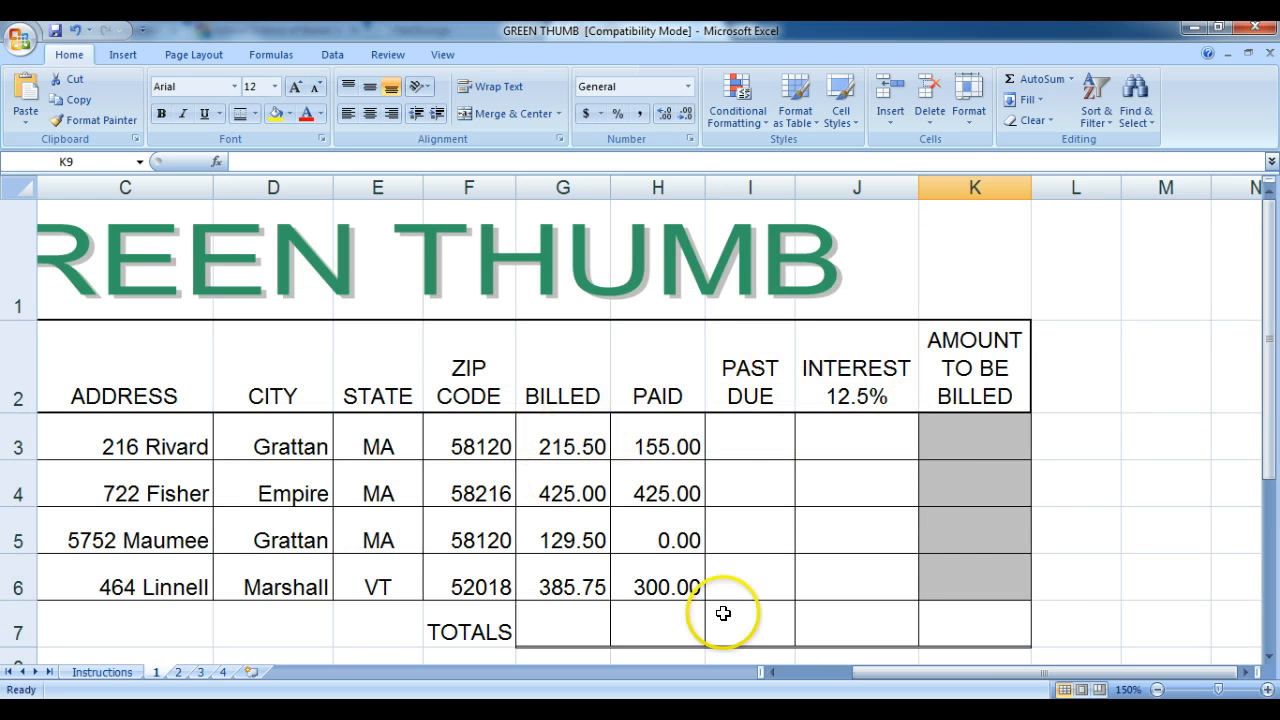
click(750, 441)
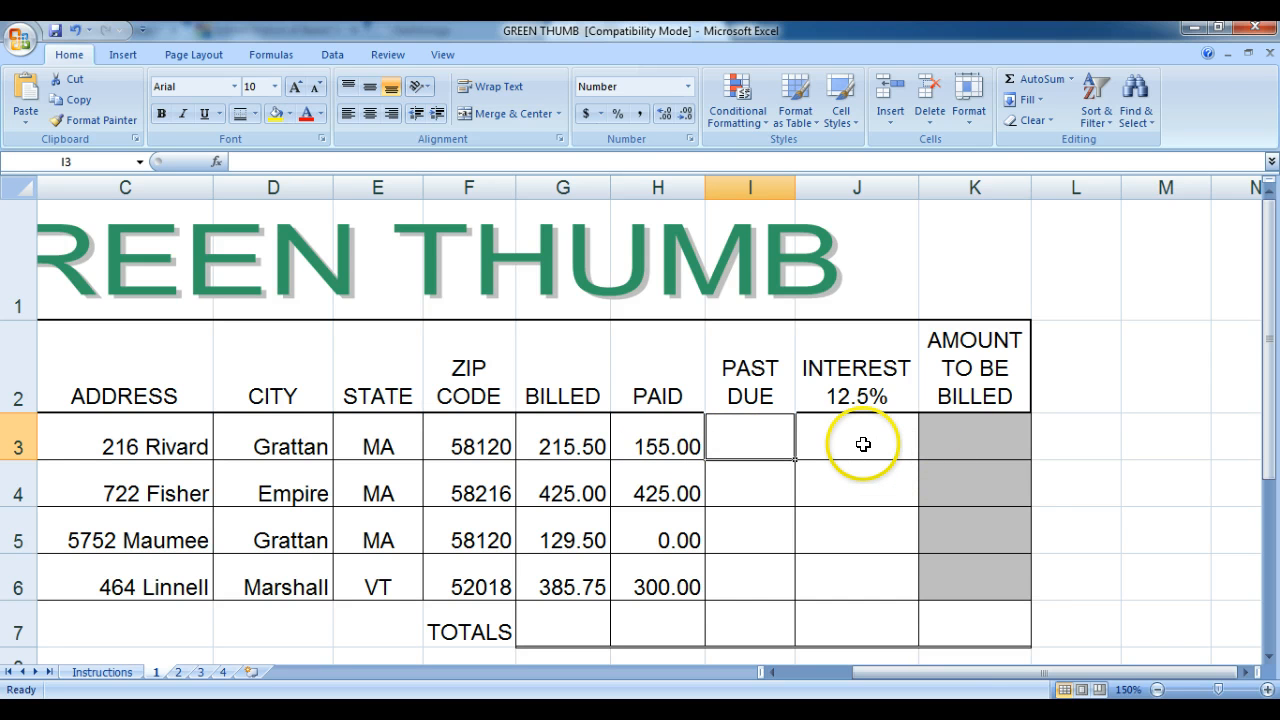
text(=)
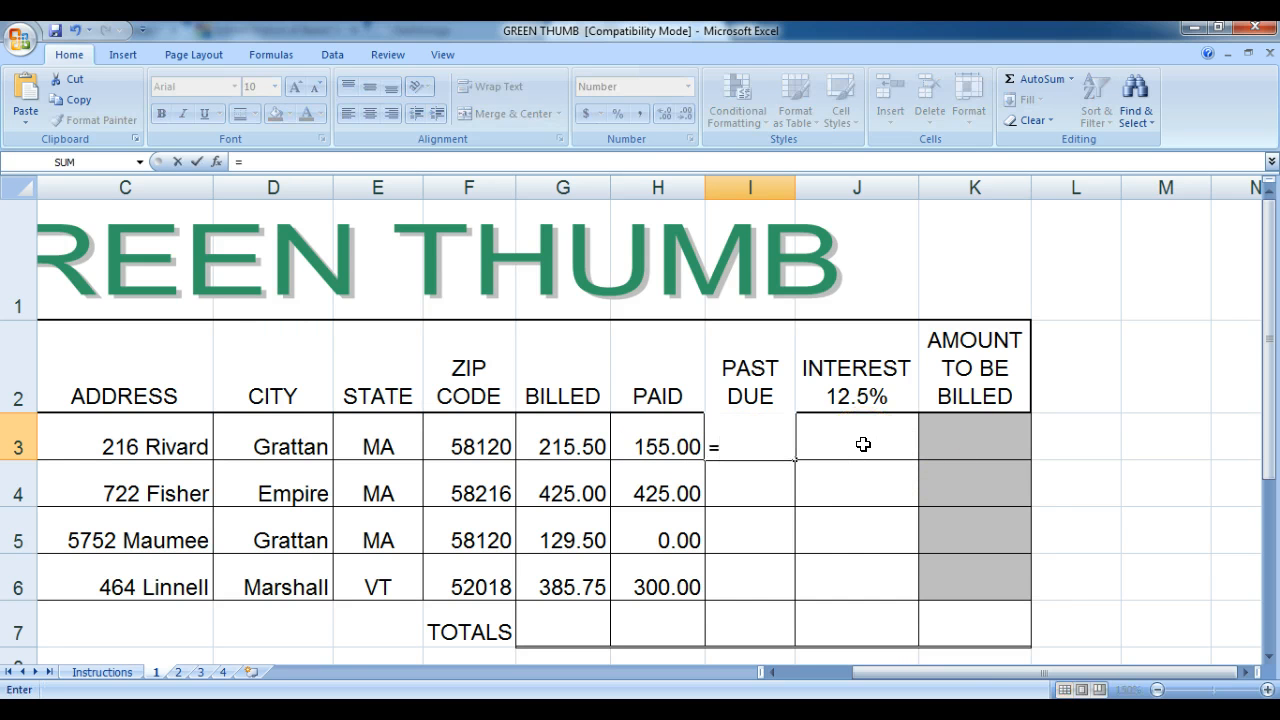
click(557, 441)
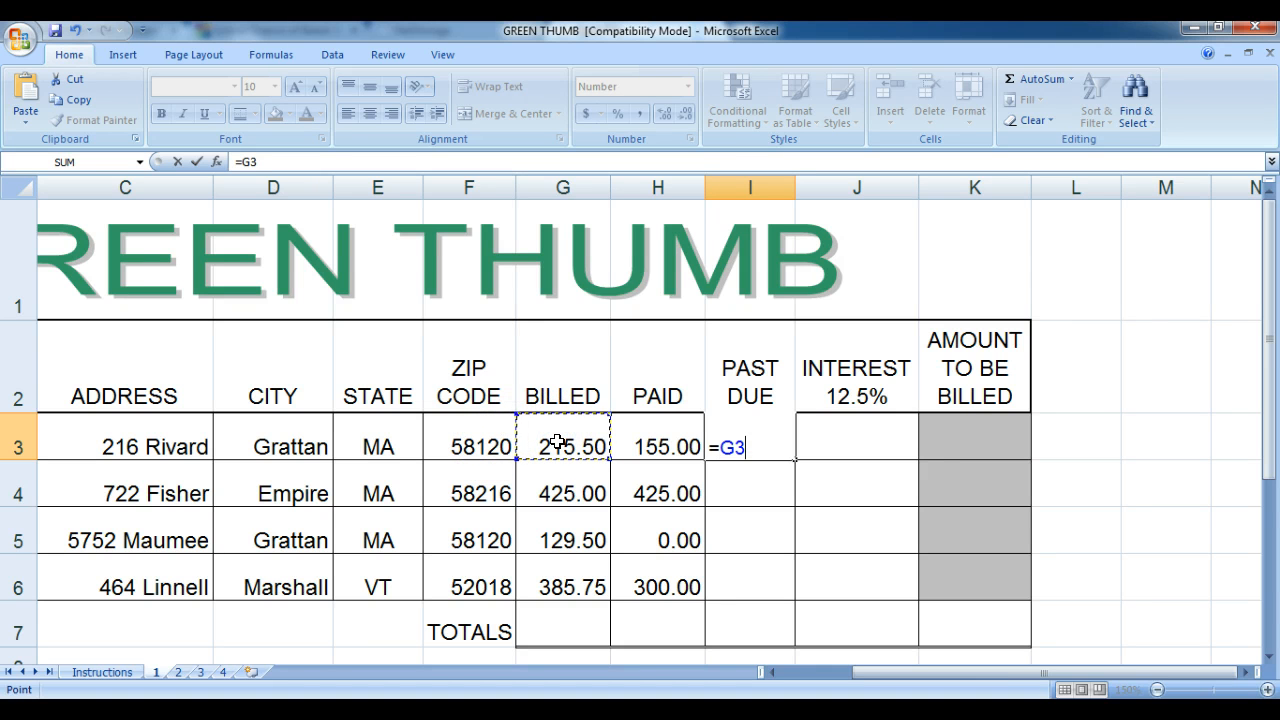
text(-)
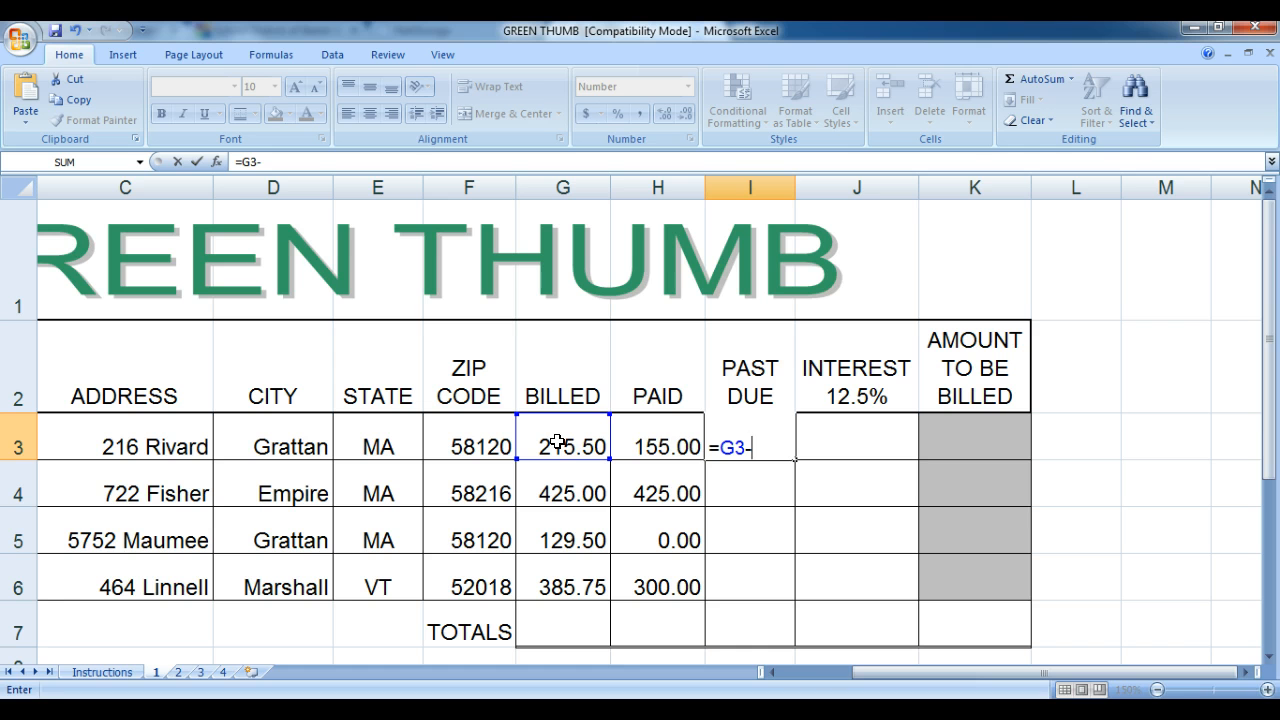
click(652, 437)
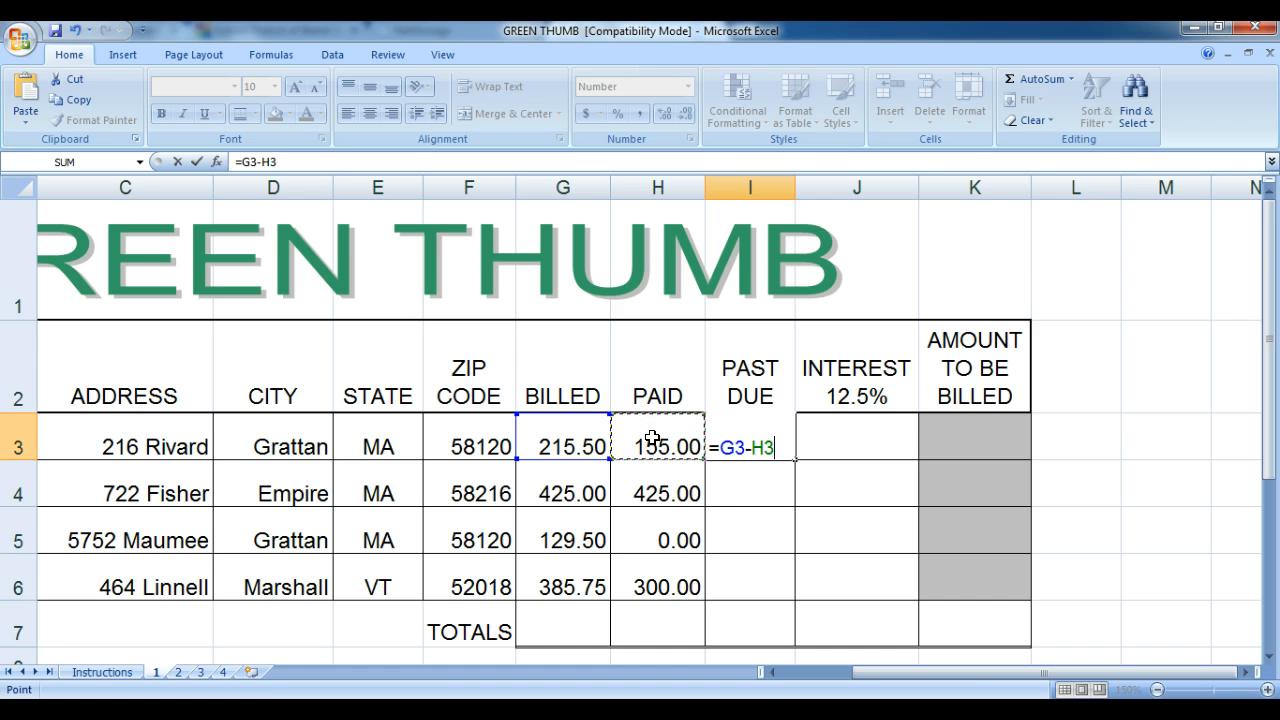
key(Return)
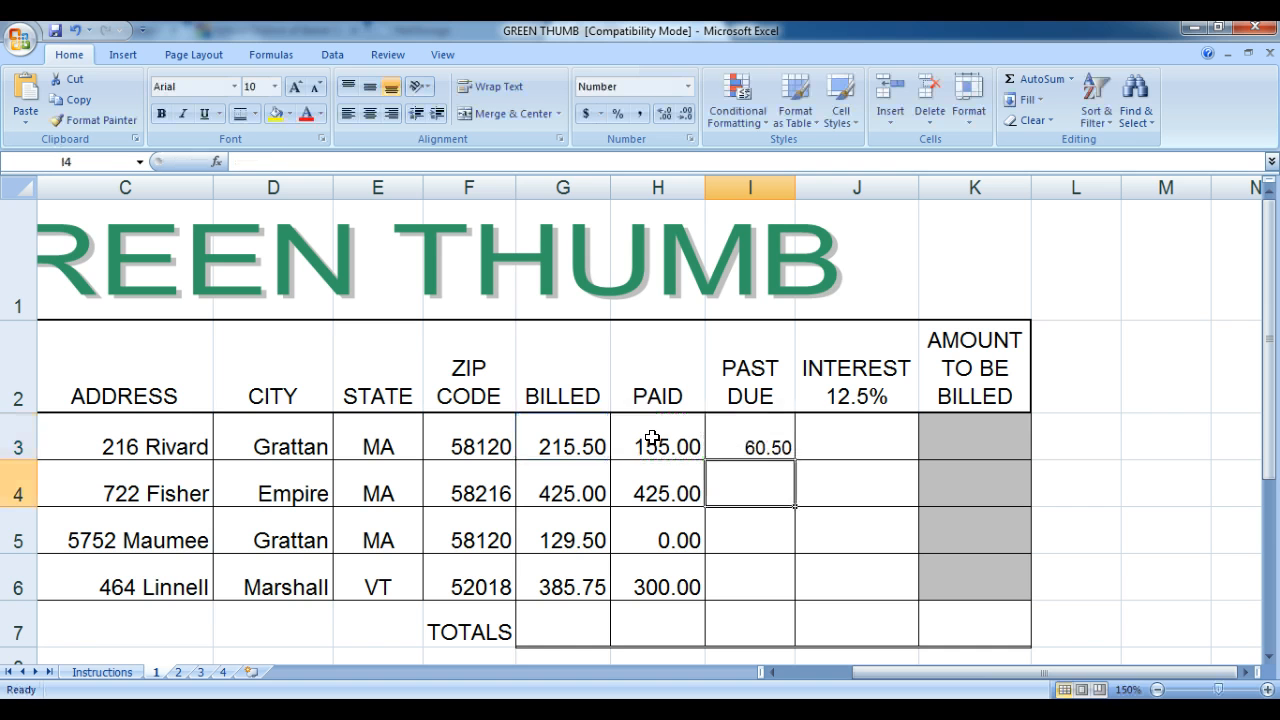
click(727, 445)
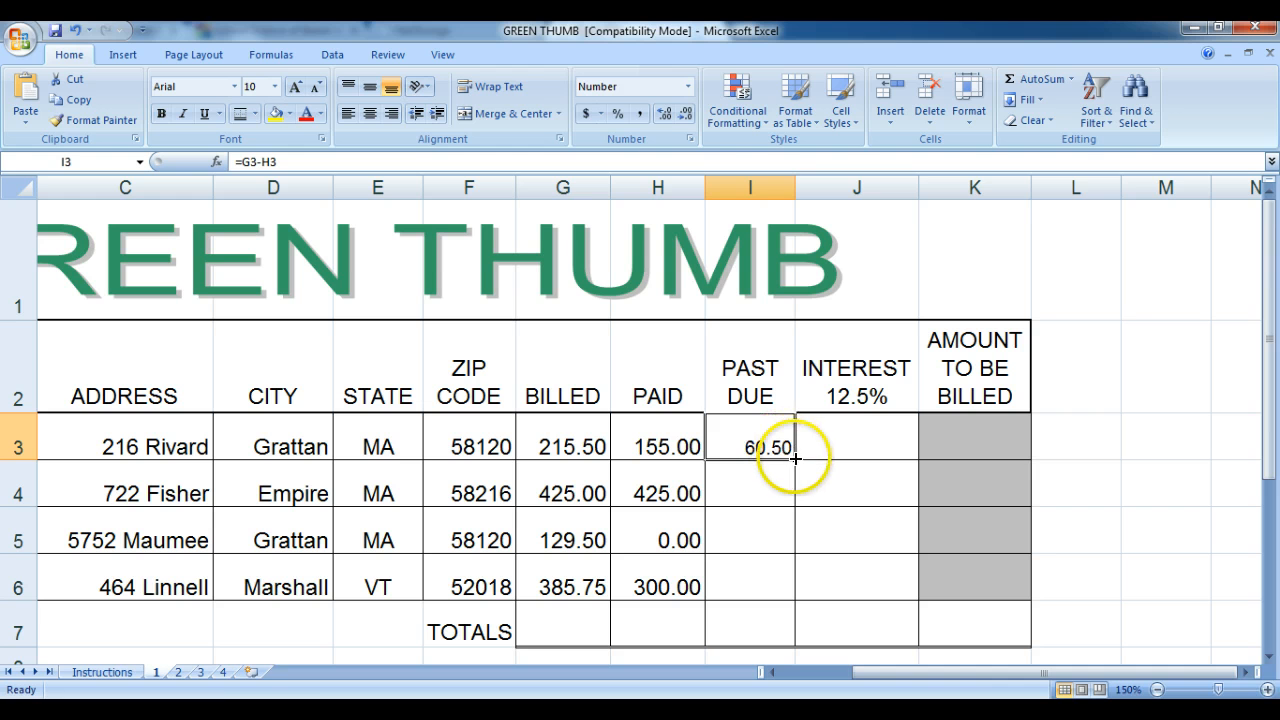
drag(794, 459, 791, 597)
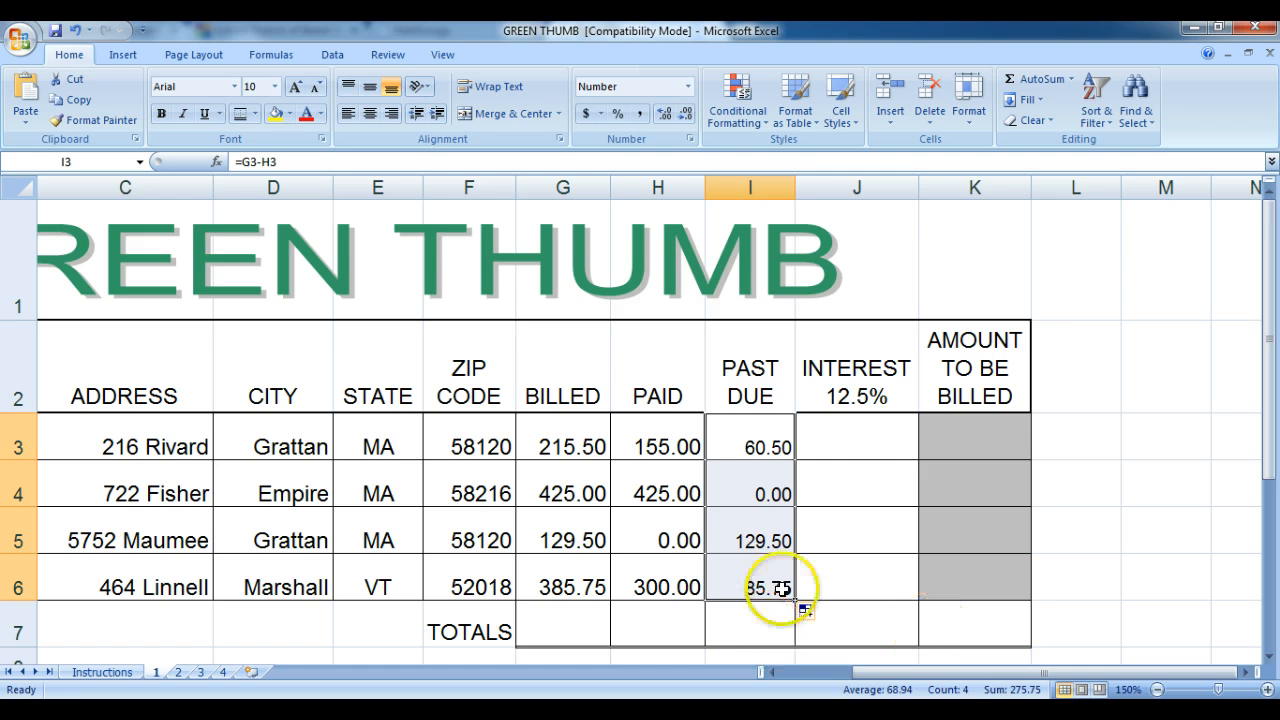
Enter the interest formula =I3*J2 in cell J3 for the first client.
click(861, 443)
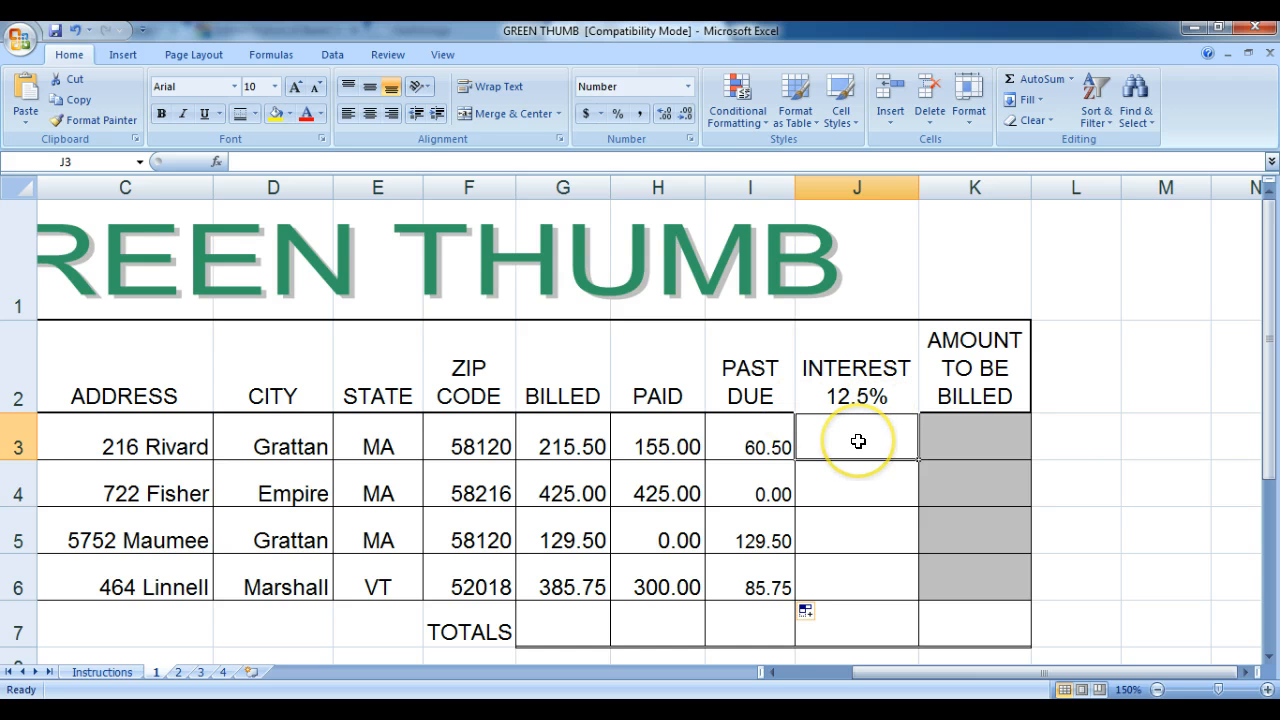
text(=)
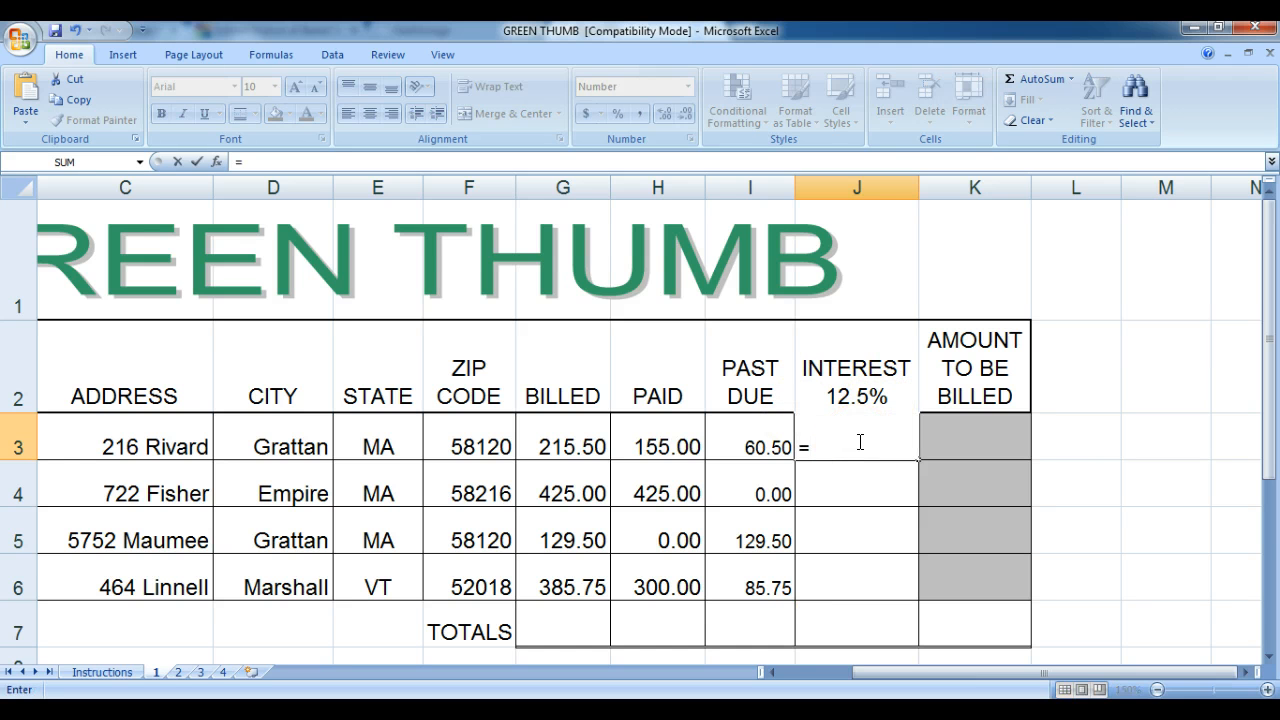
click(757, 447)
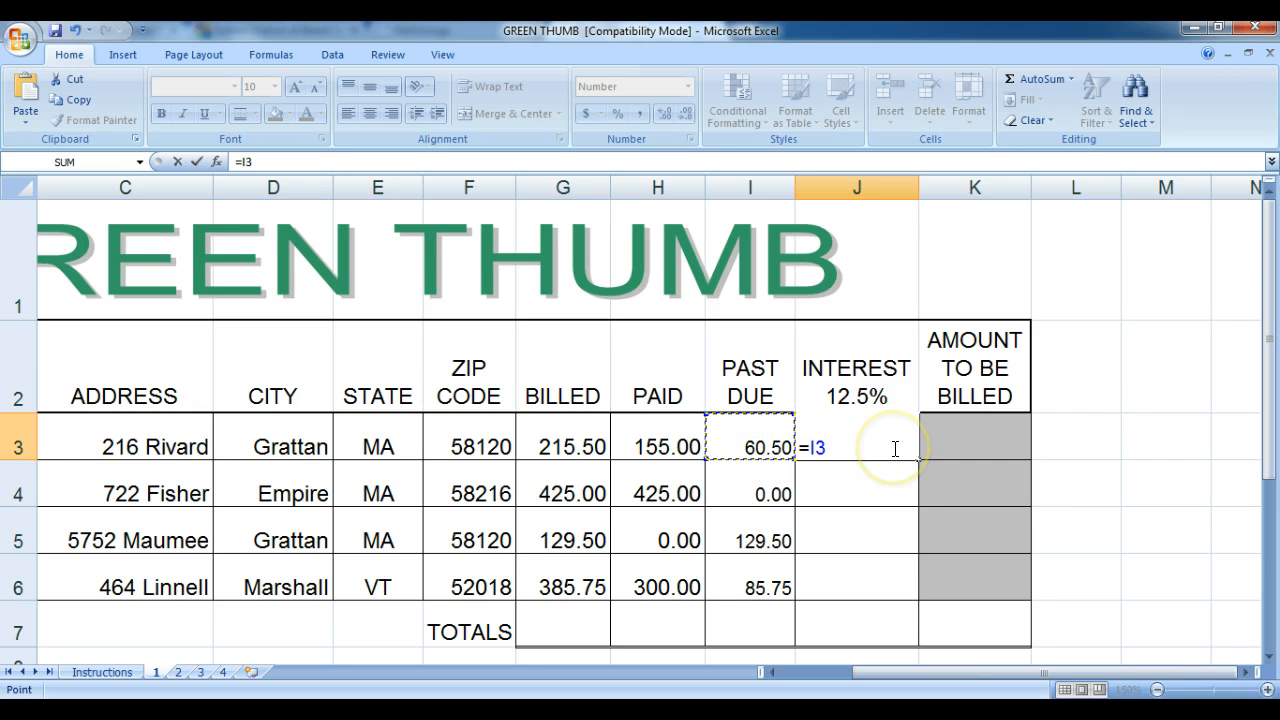
text(*)
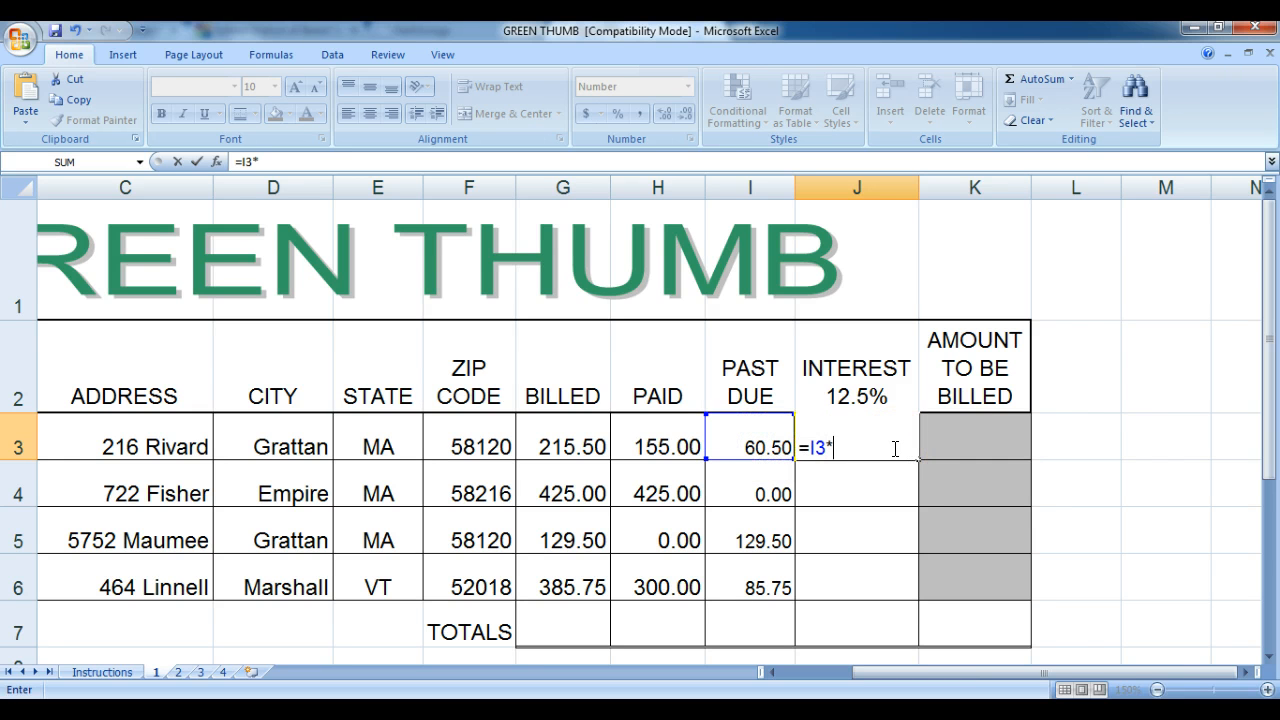
click(870, 370)
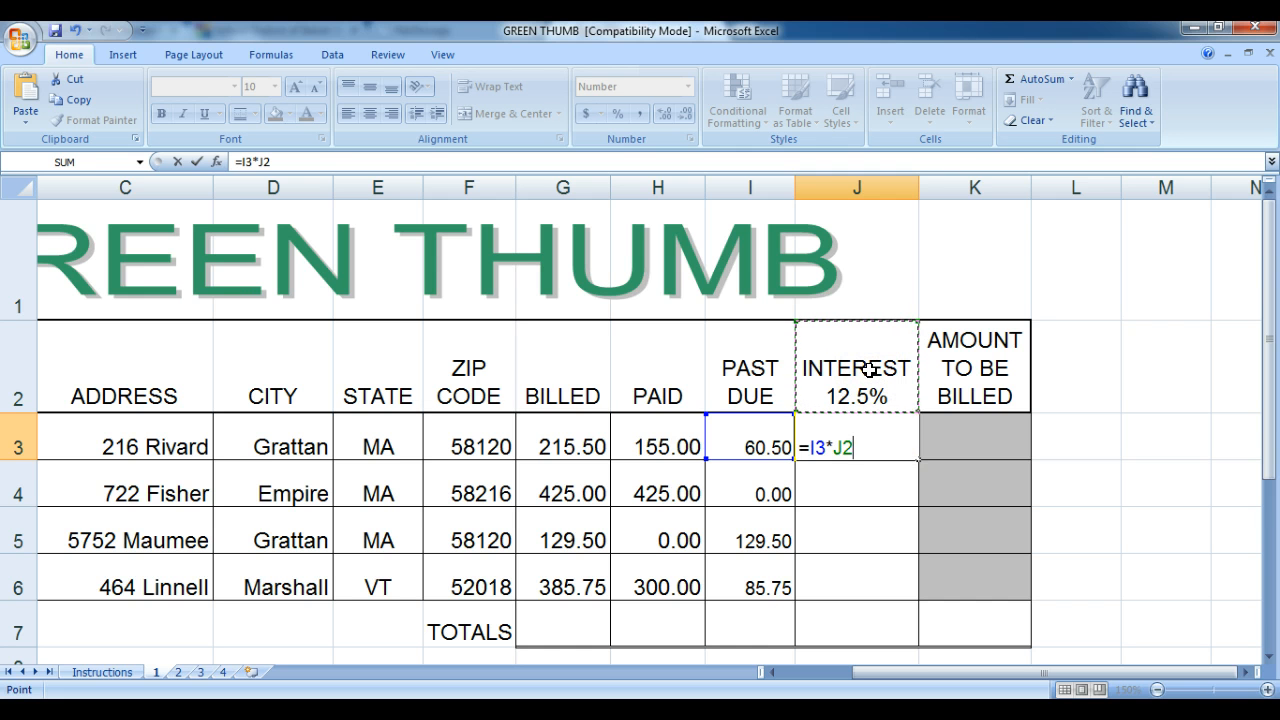
key(Return)
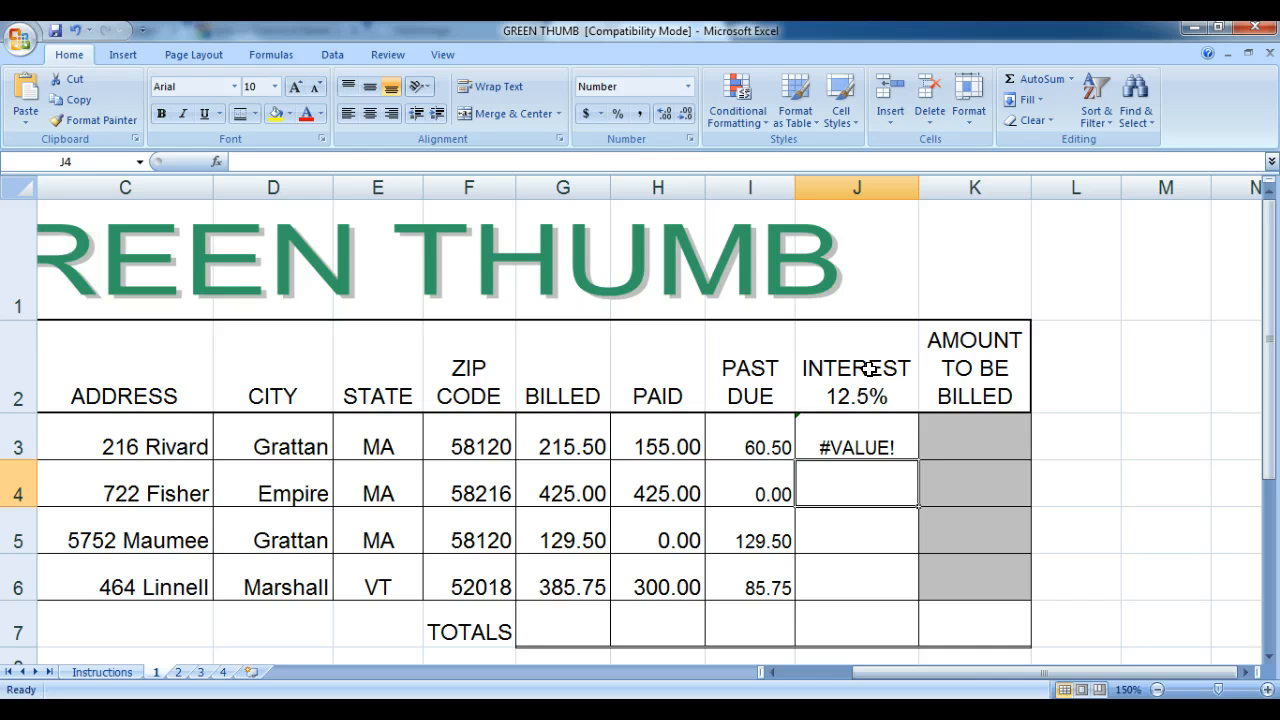
Change the interest formula in J3 to =I3*12.5% and fill it down through J6.
click(852, 440)
double_click(866, 445)
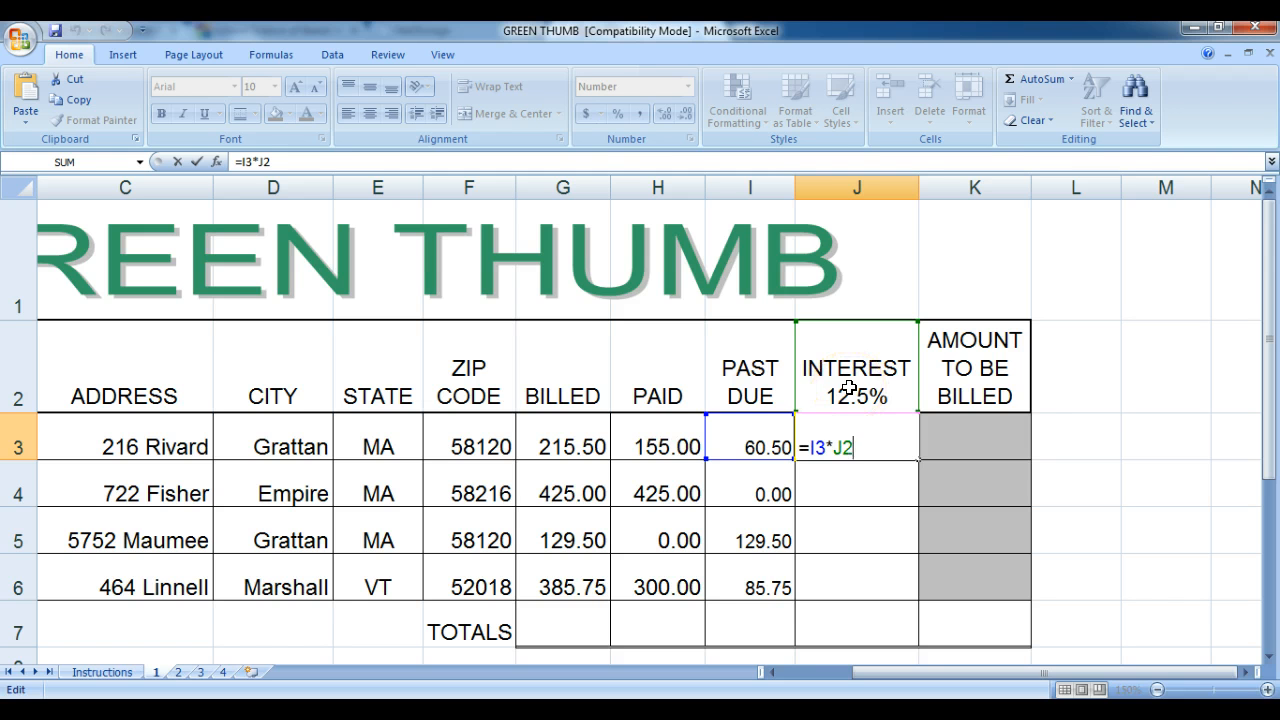
click(860, 449)
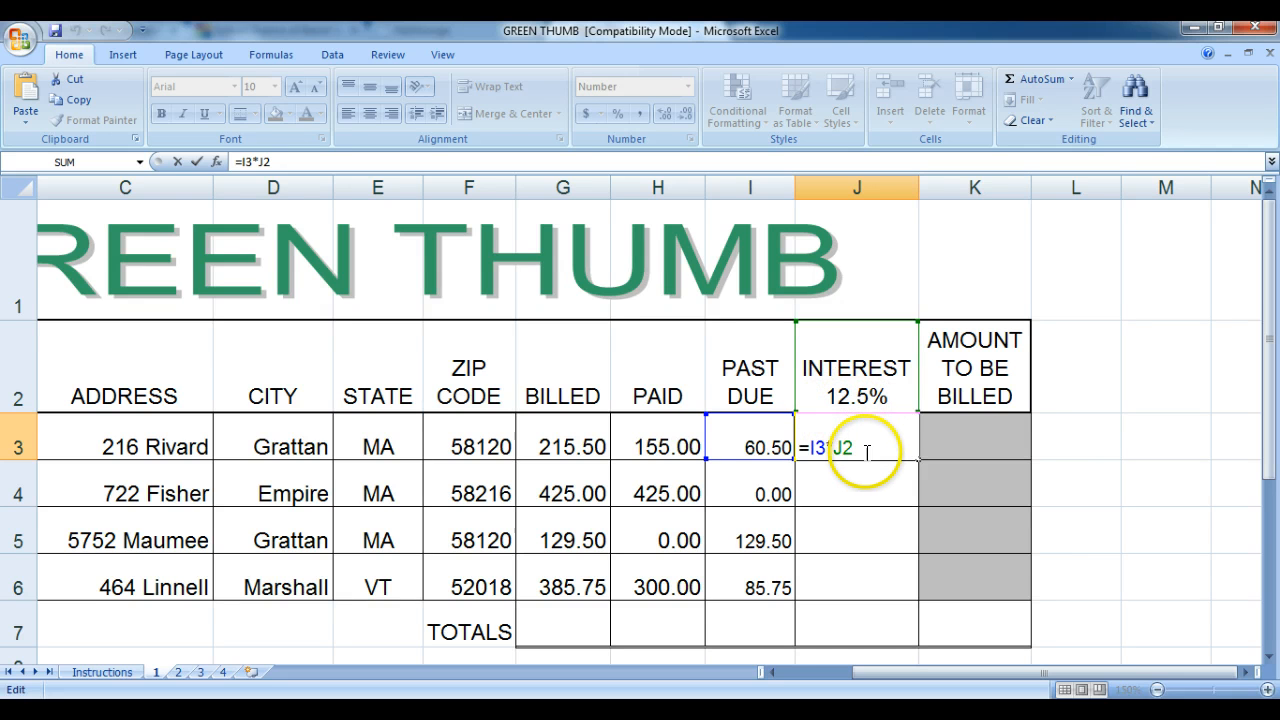
key(BackSpace)
key(BackSpace)
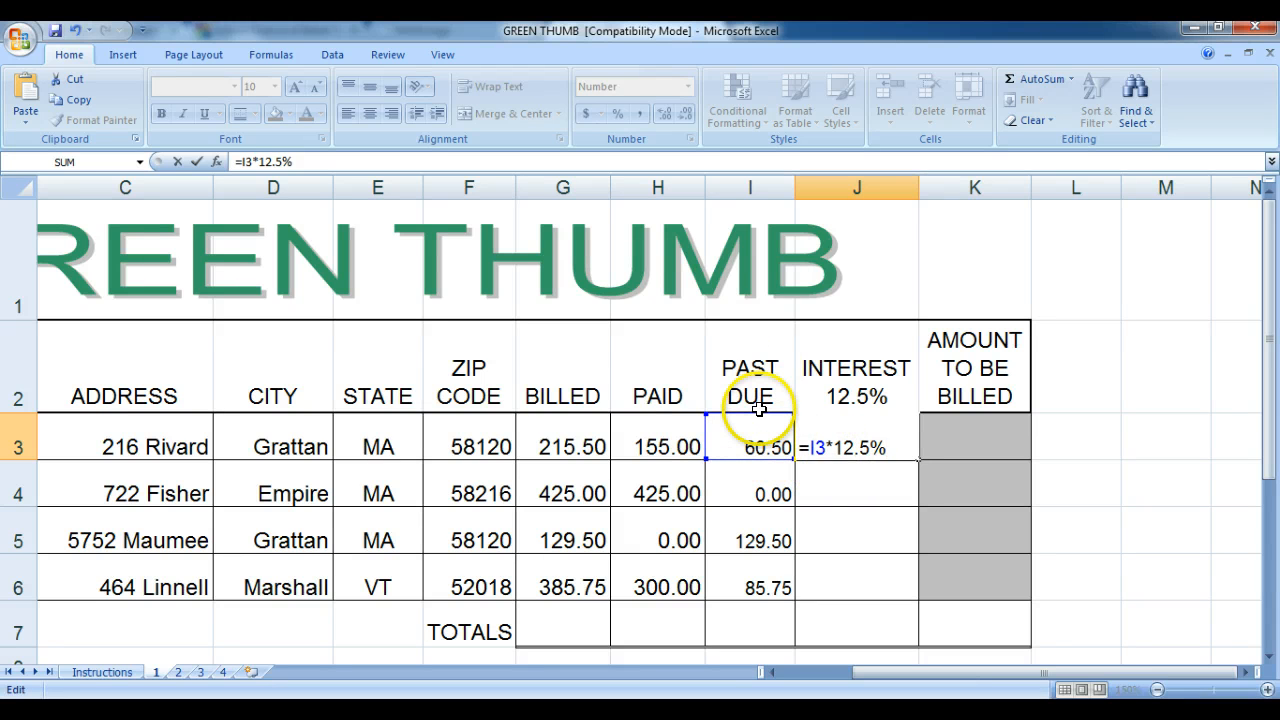
key(Return)
click(884, 458)
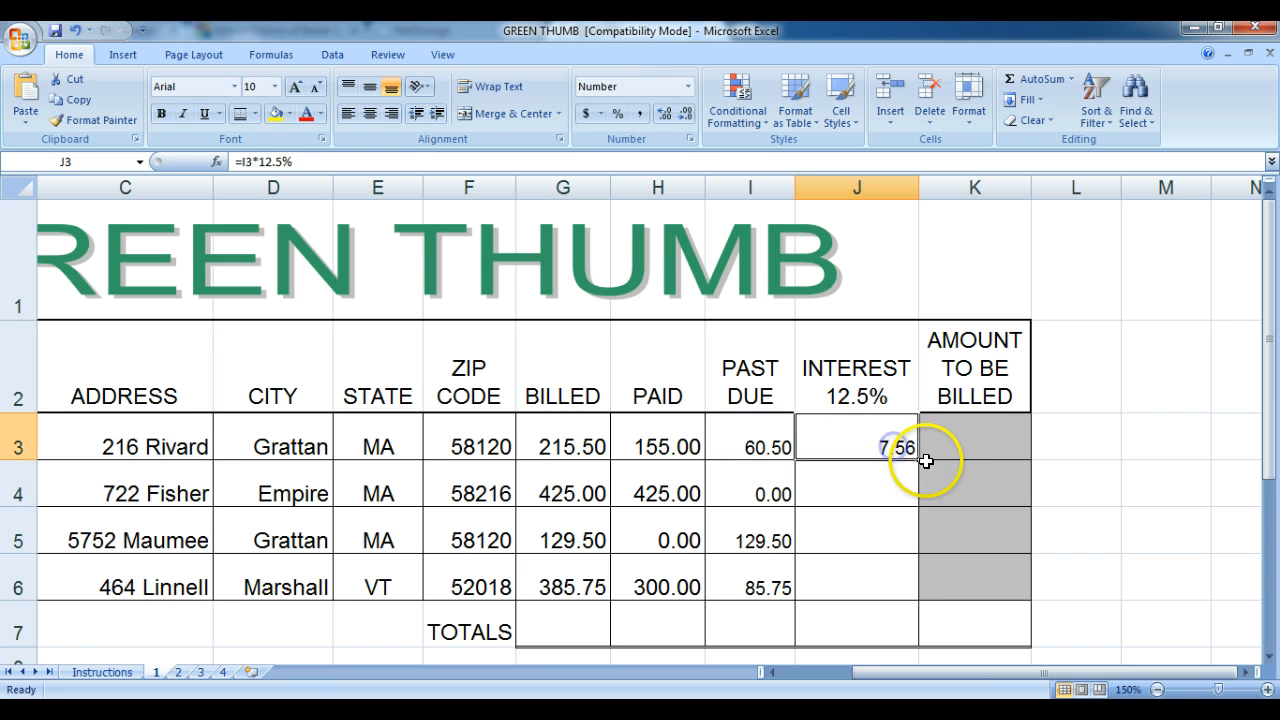
drag(918, 459, 920, 598)
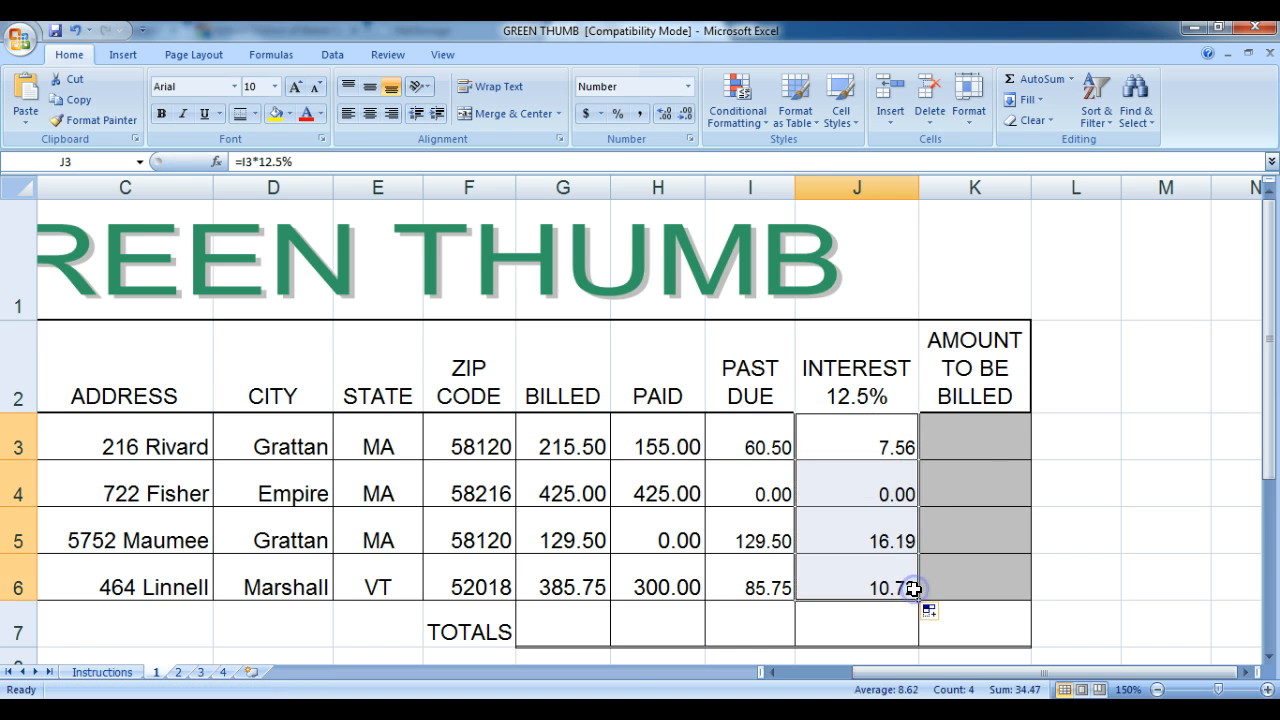
Enter =I3+J3 in K3 to add the first client's past due amount and interest.
click(998, 447)
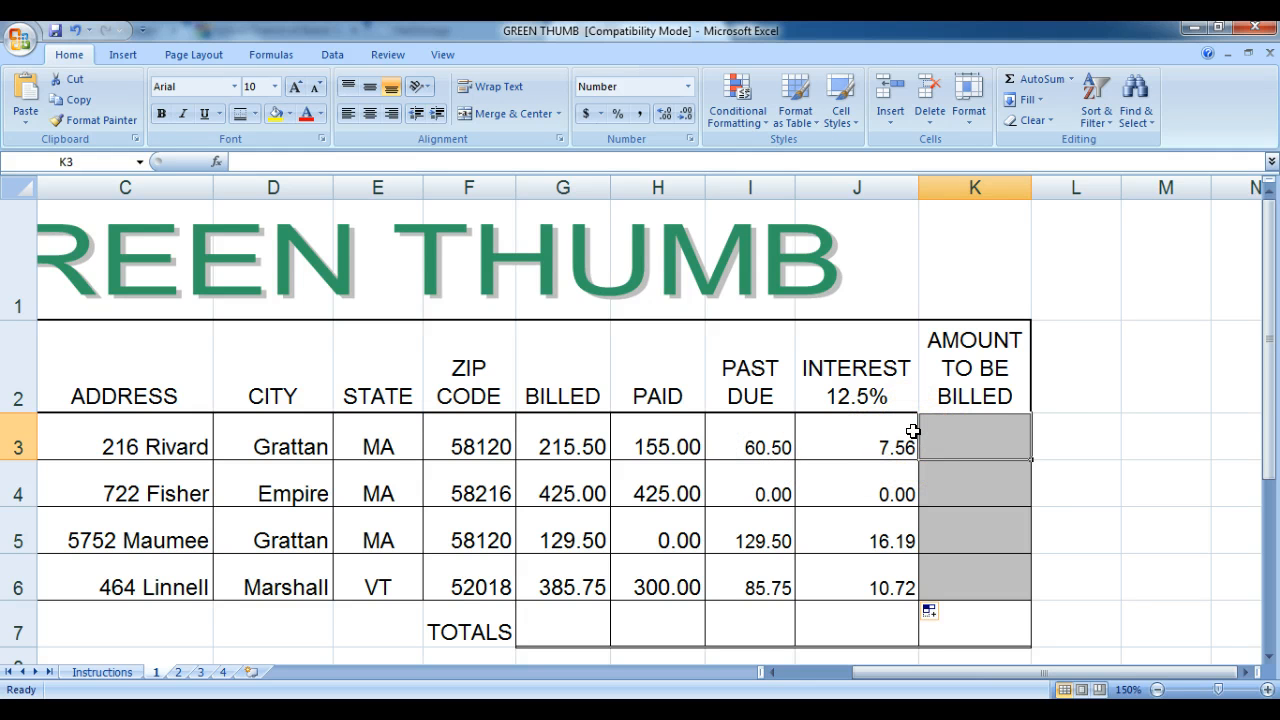
text(=)
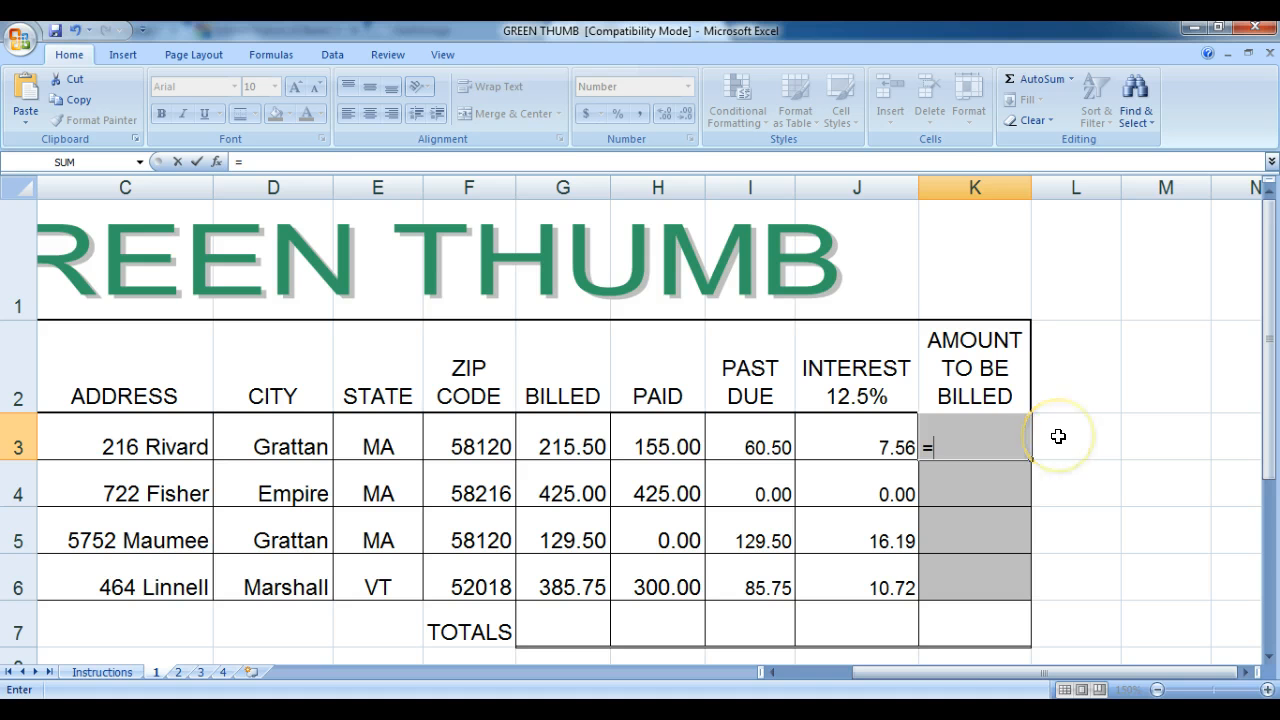
click(771, 444)
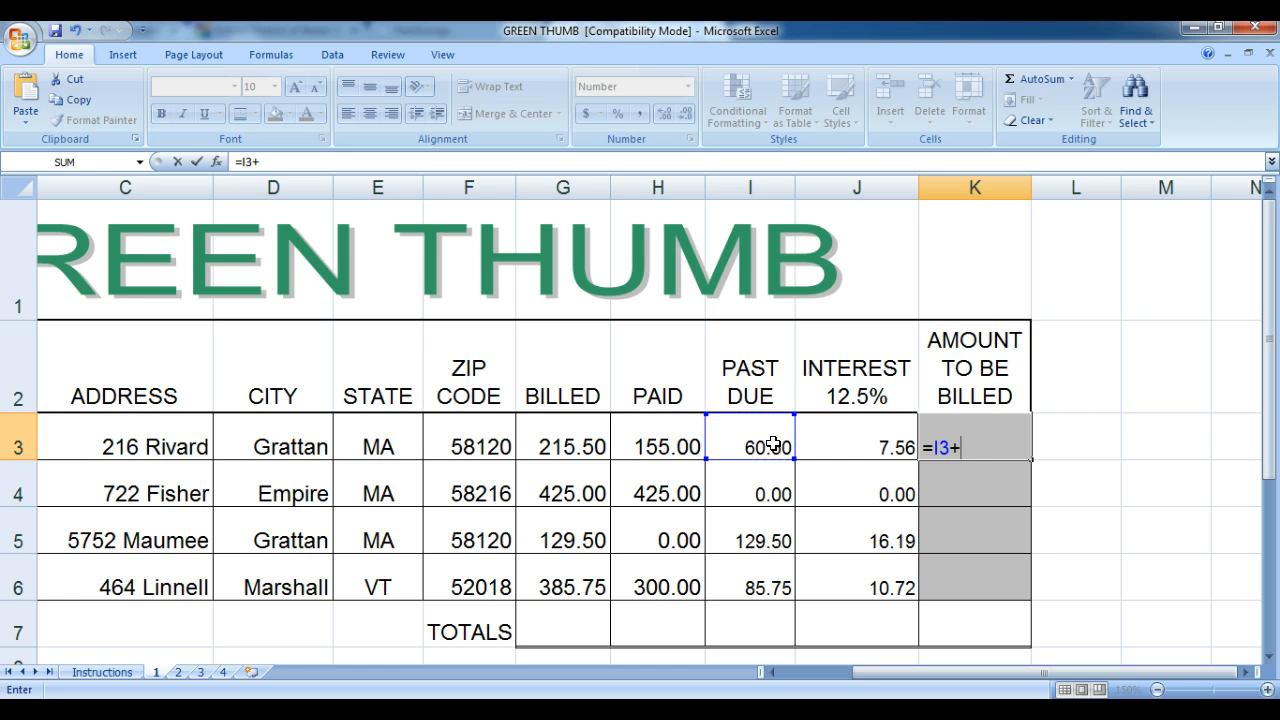
text(+)
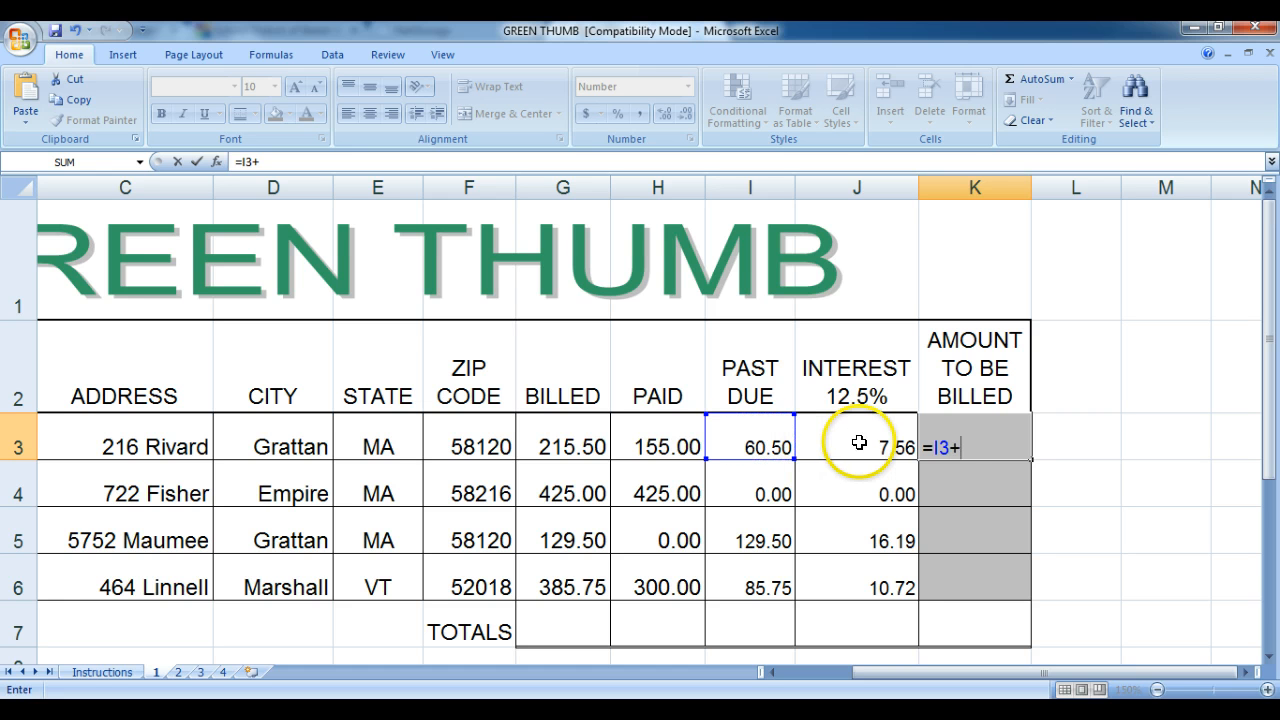
click(859, 443)
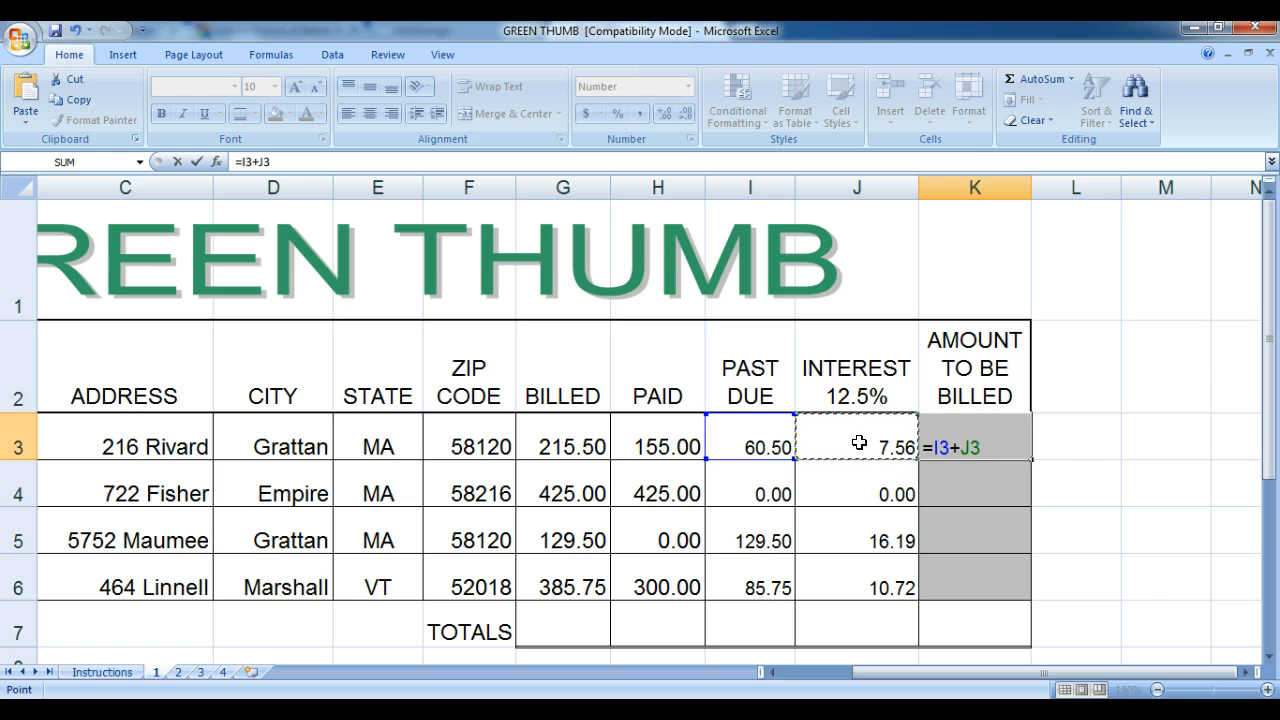
key(Return)
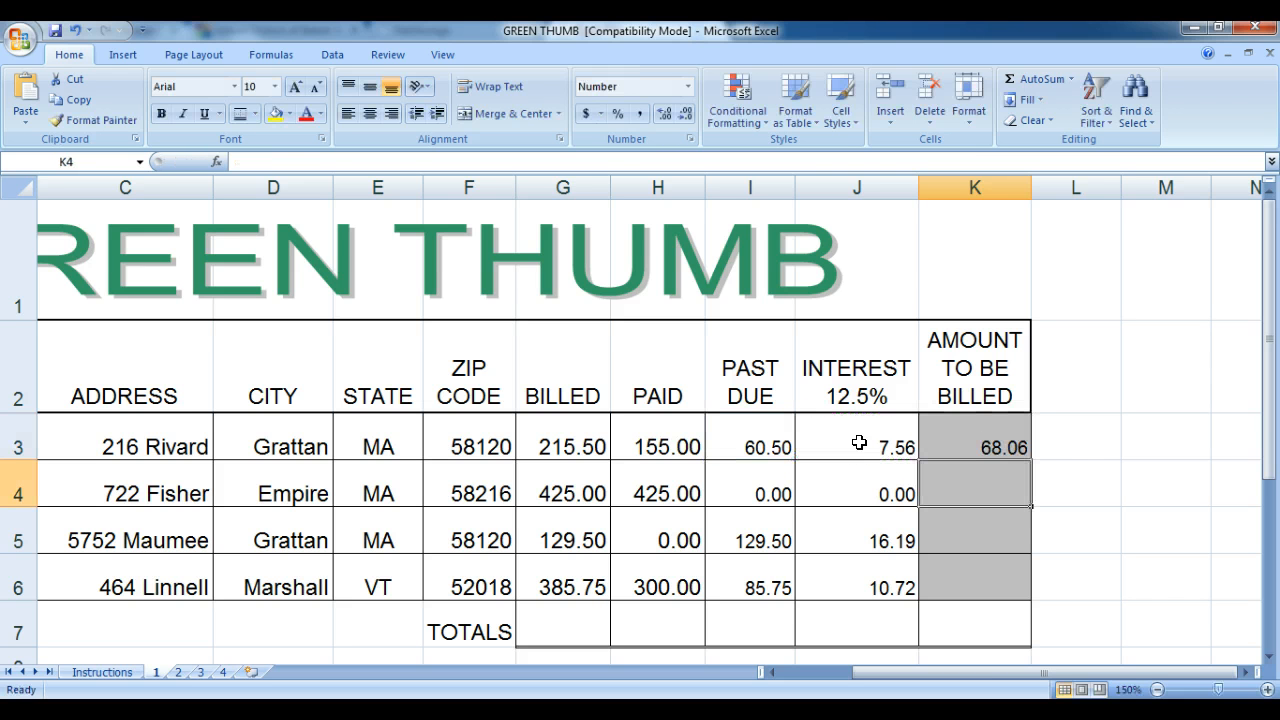
Clear the formula in K3 and try the AutoSum Sum function on that cell.
click(945, 442)
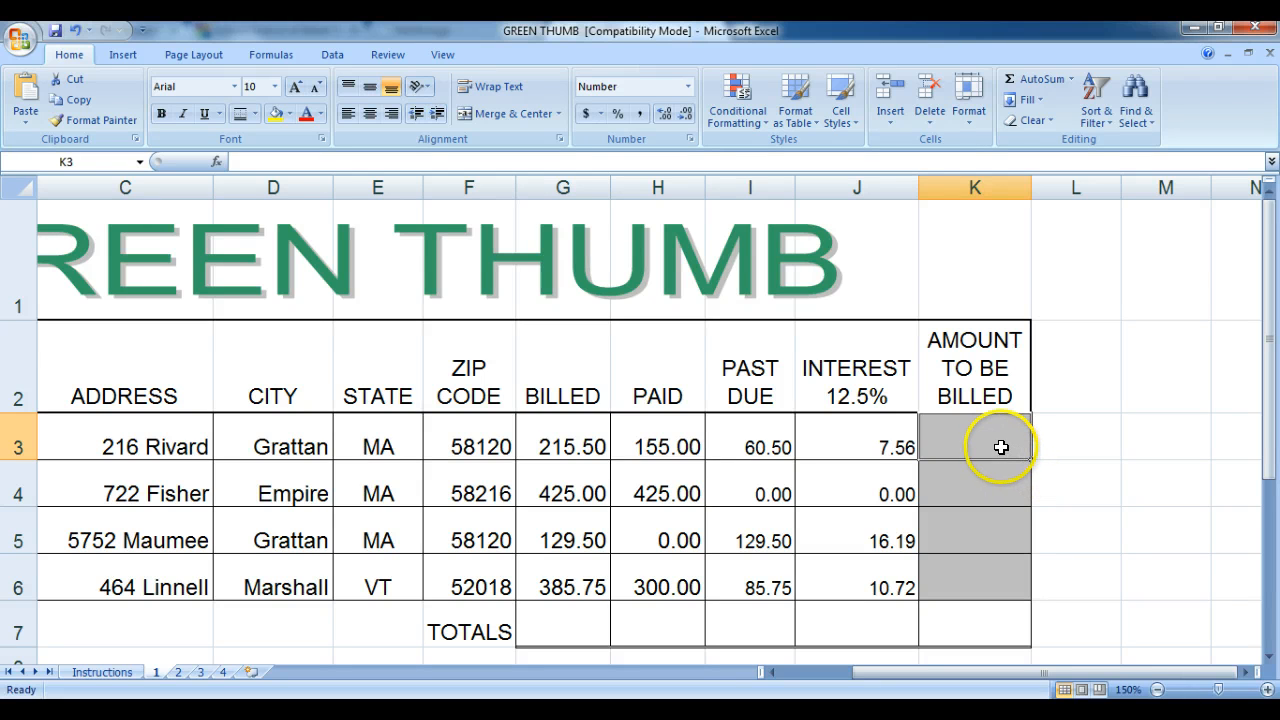
click(1071, 79)
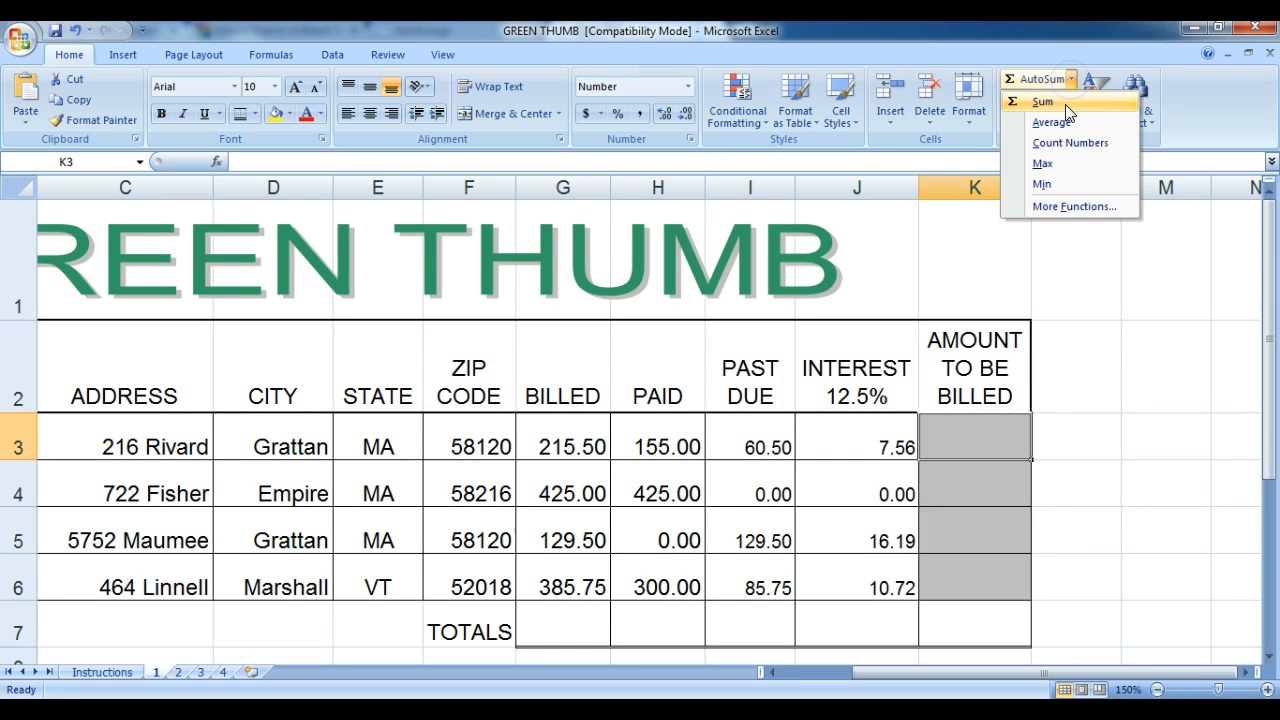
click(1043, 102)
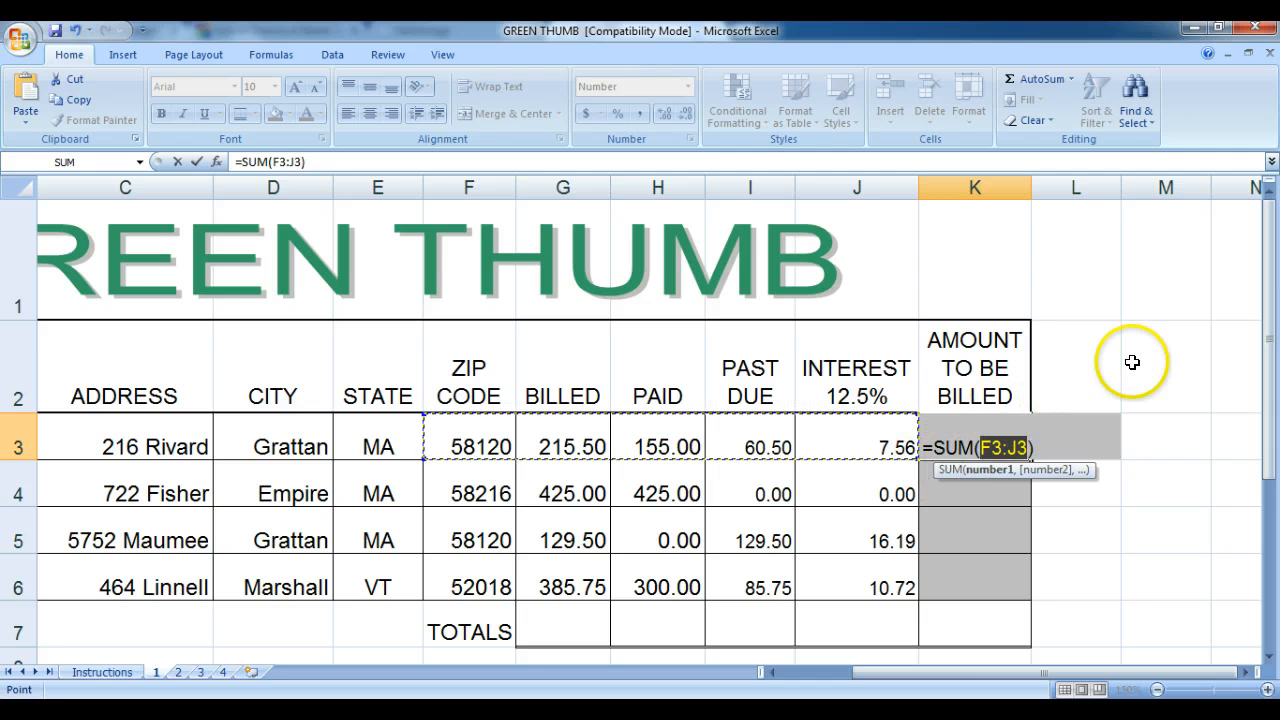
key(Escape)
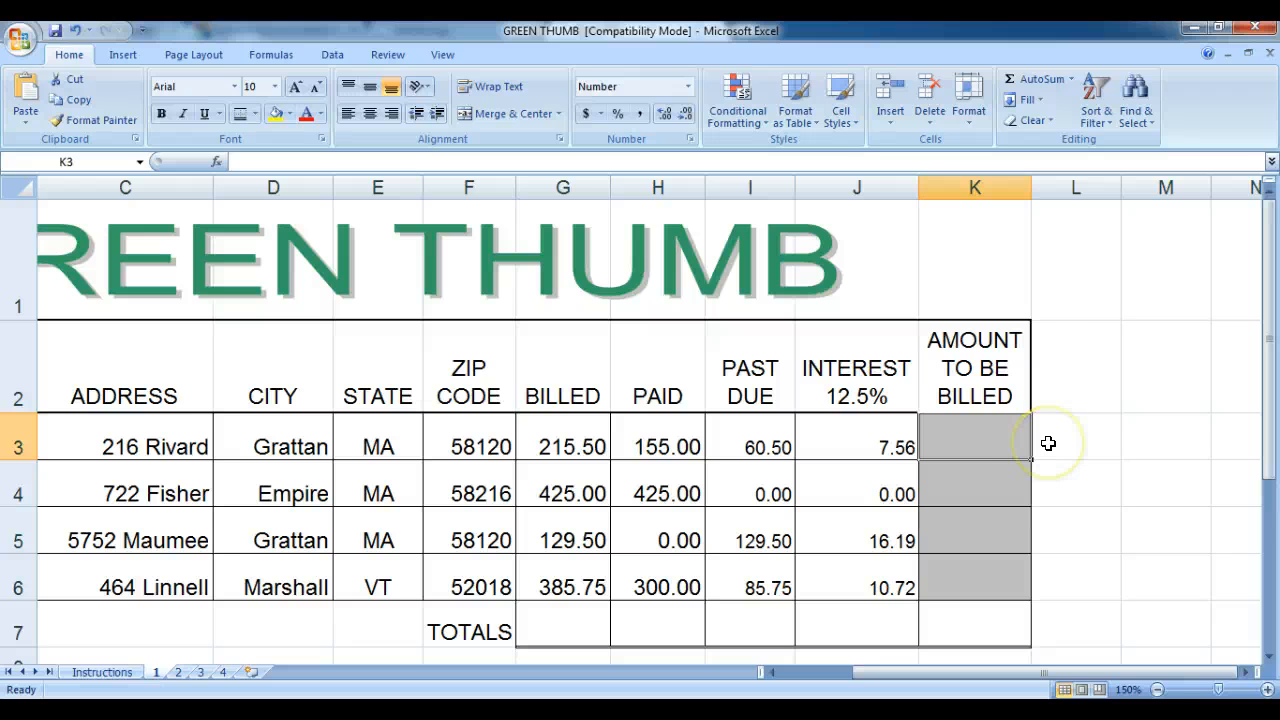
Apply AutoSum's Sum to the selected range I3:J3 for the first client's amount to be billed, and check the formula in K3.
drag(749, 443, 851, 442)
click(737, 447)
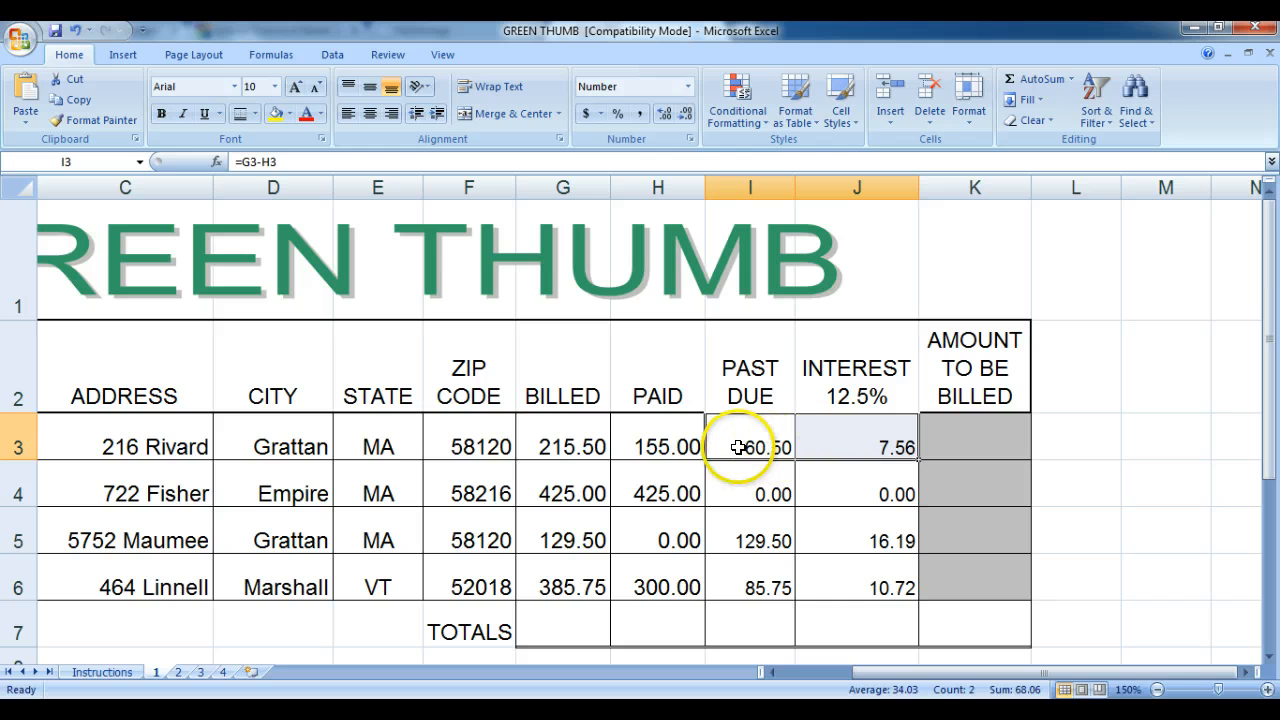
drag(737, 447, 869, 447)
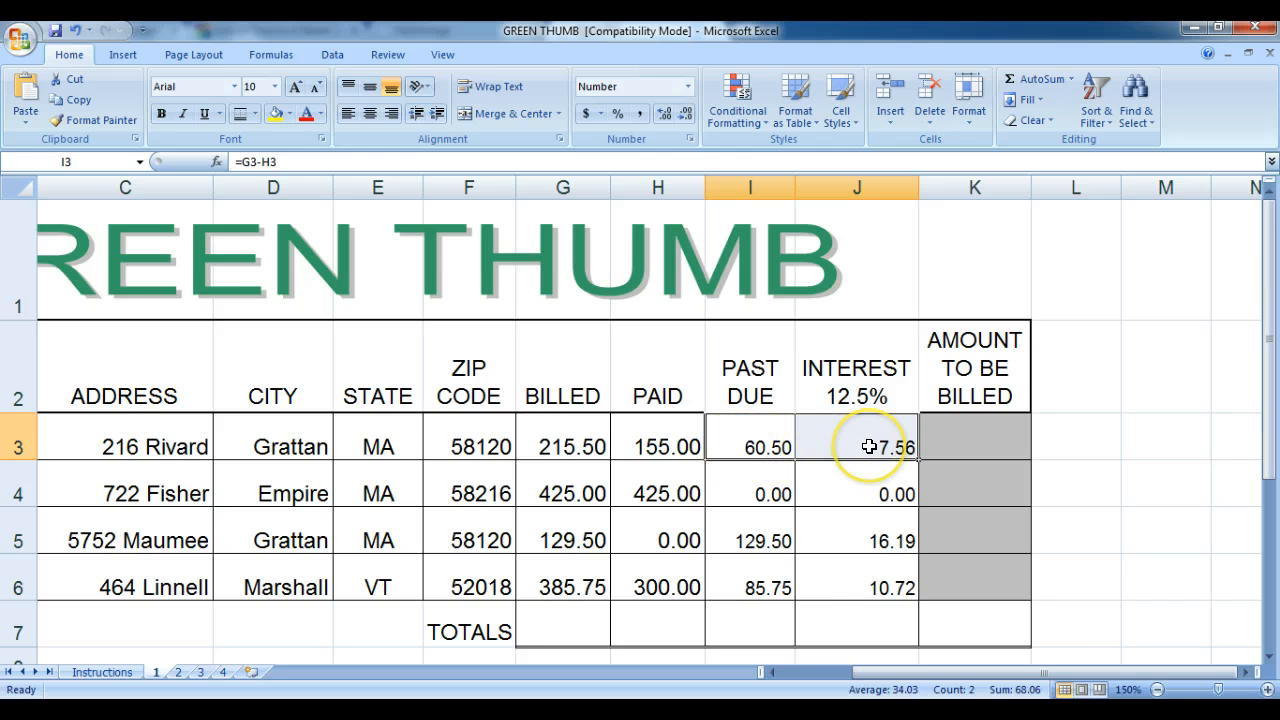
click(1071, 79)
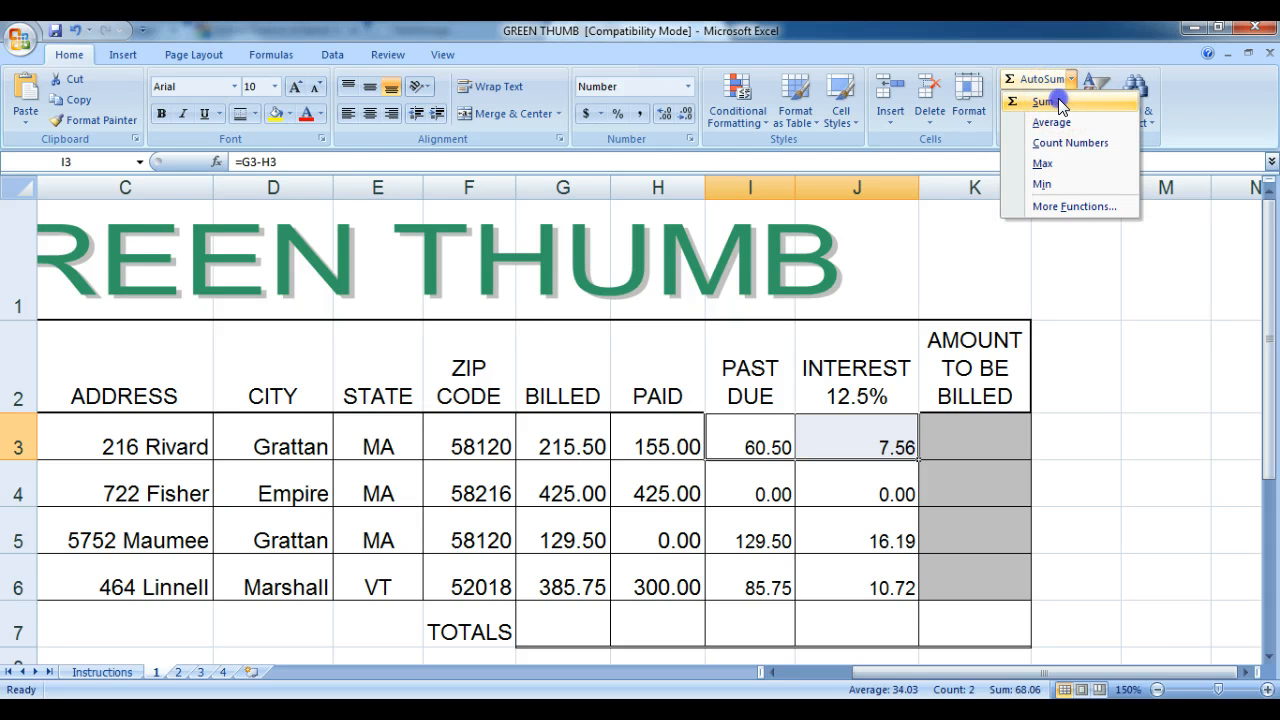
click(1045, 101)
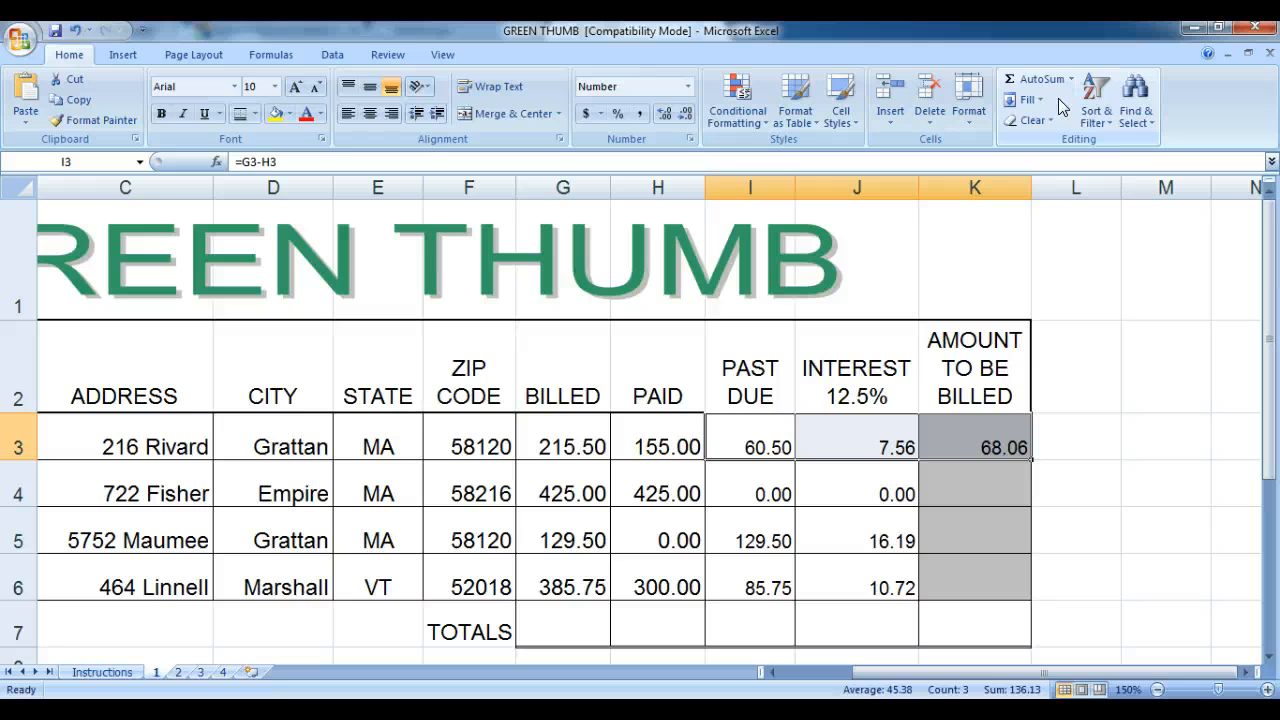
click(1167, 426)
click(989, 424)
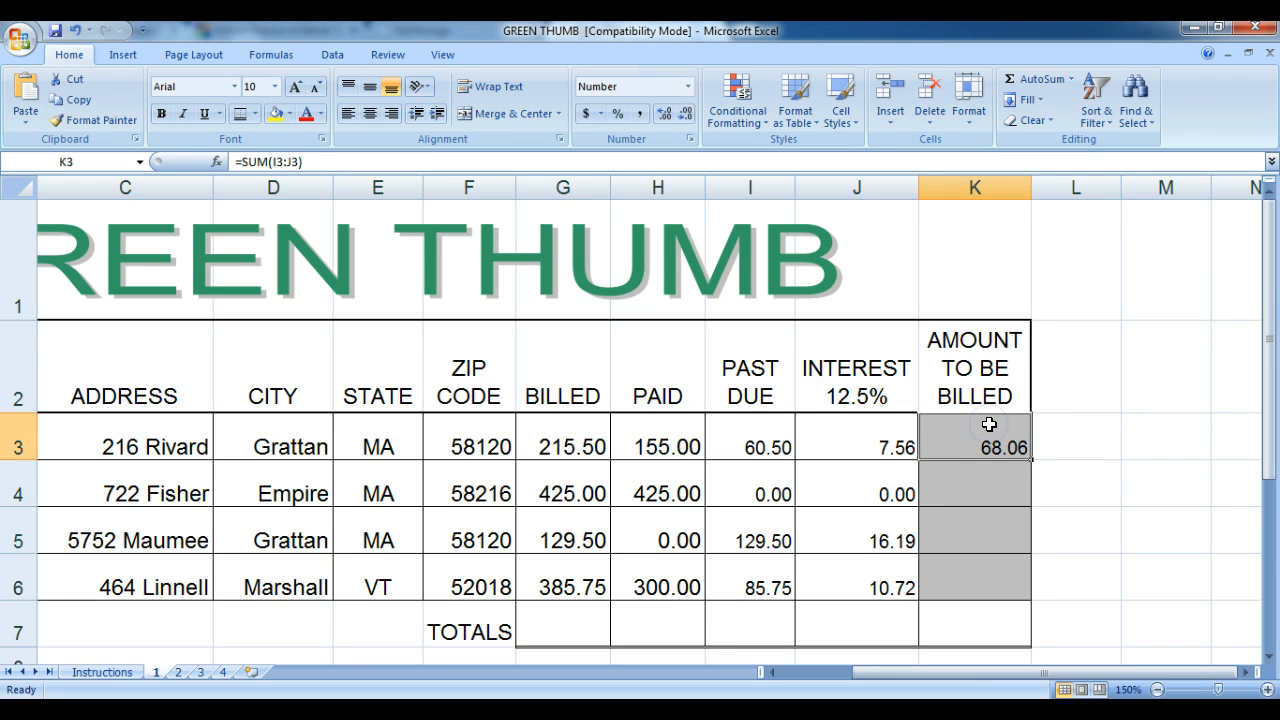
Use AutoSum in K3 with the range I3:J3 to enter =SUM(I3:J3), and fill the formula down through K6.
click(1070, 78)
click(1056, 102)
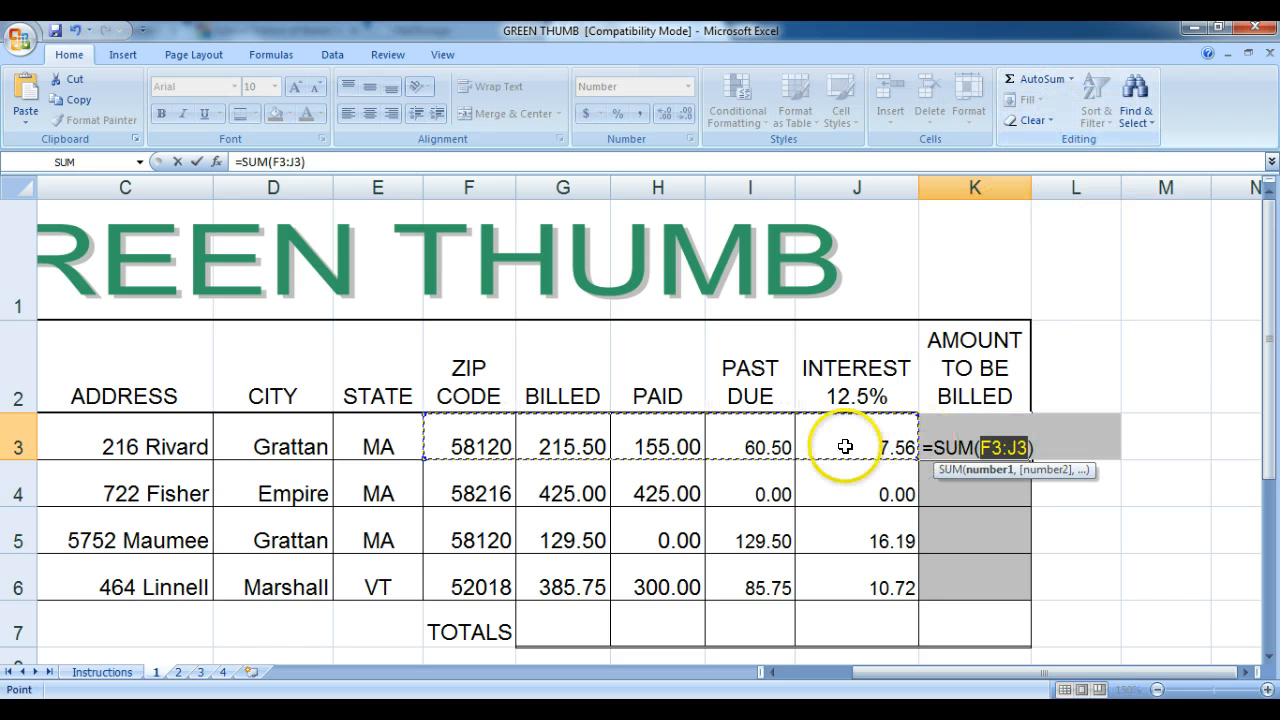
click(773, 433)
drag(773, 433, 861, 436)
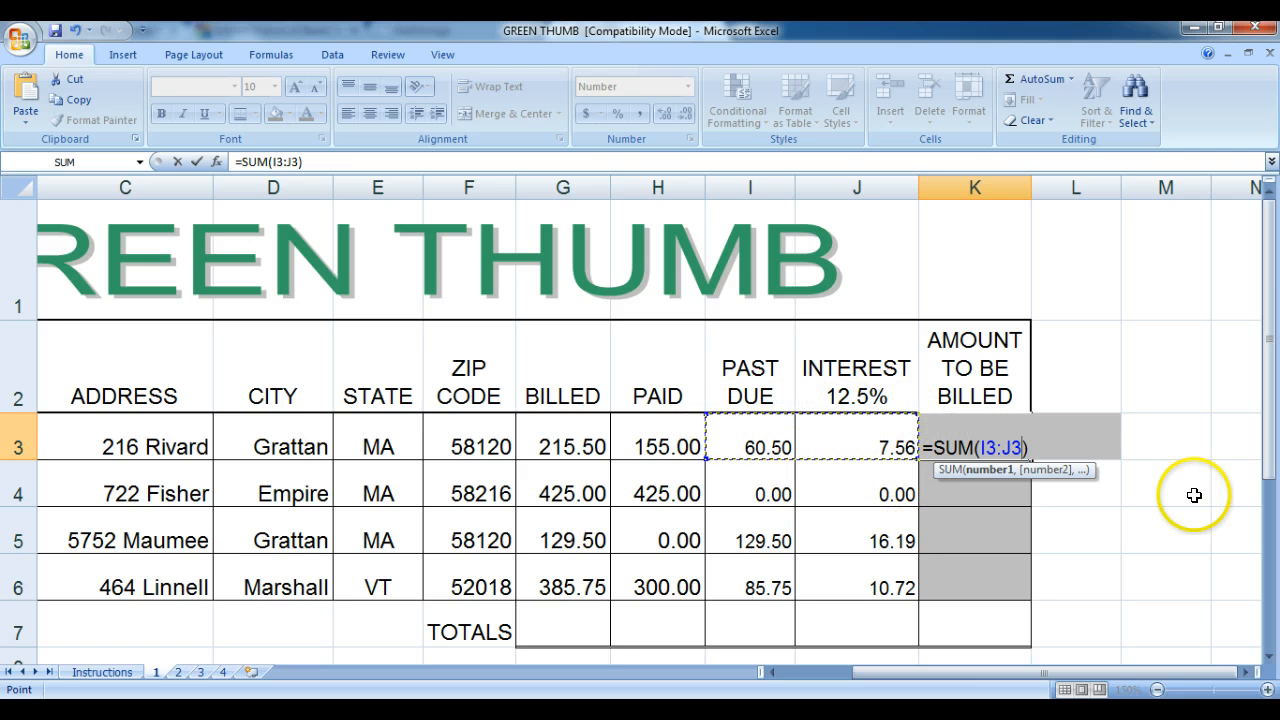
key(Return)
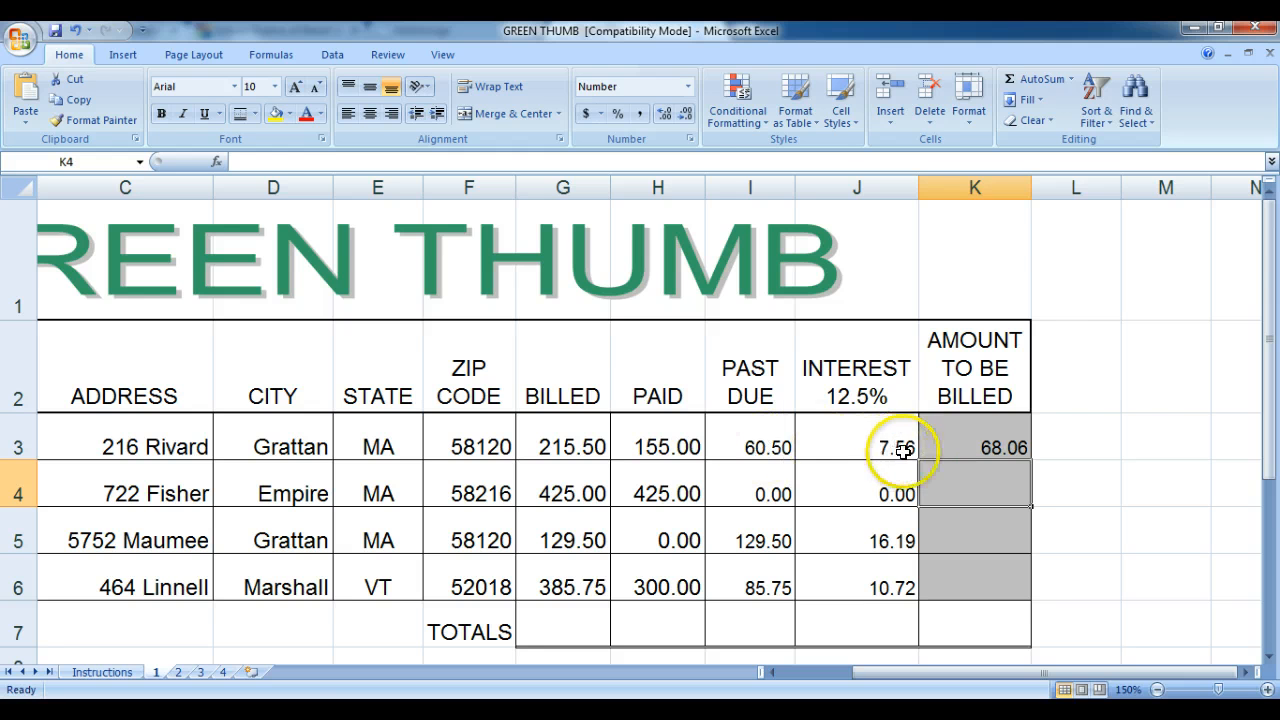
click(960, 447)
drag(1034, 462, 1031, 590)
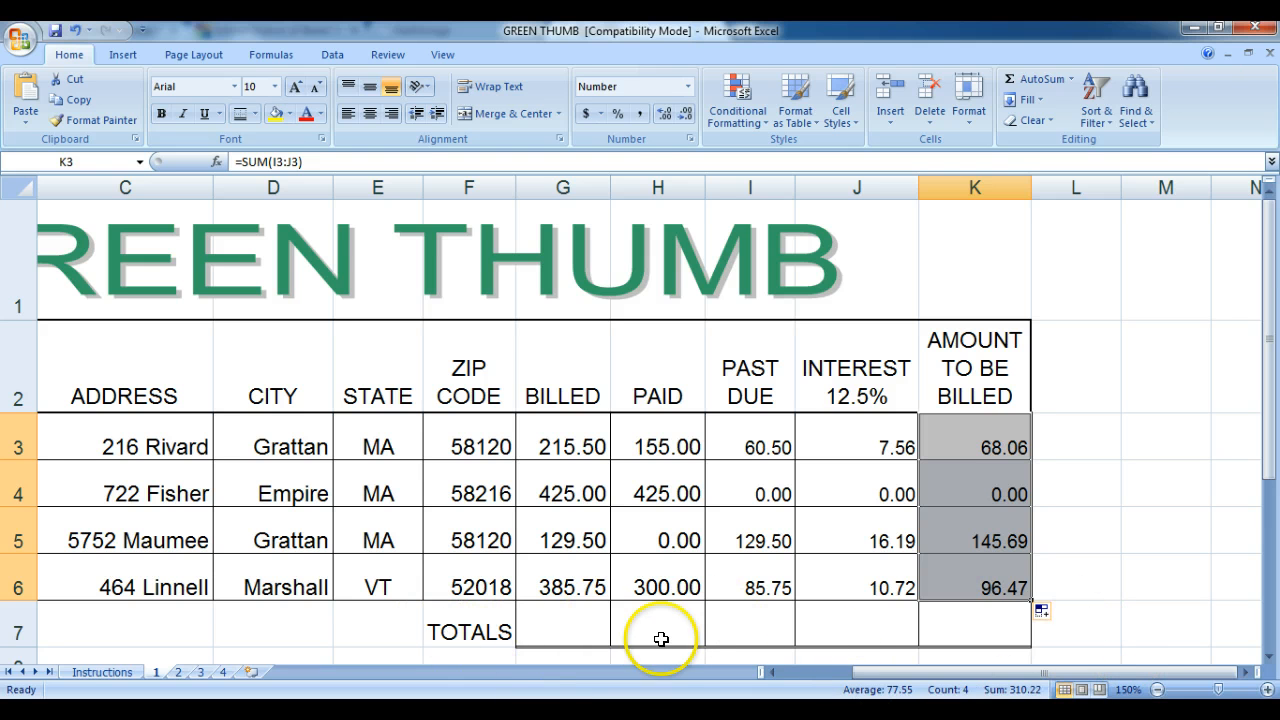
Total the Billed column in G7 using AutoSum over G3:G6.
click(569, 617)
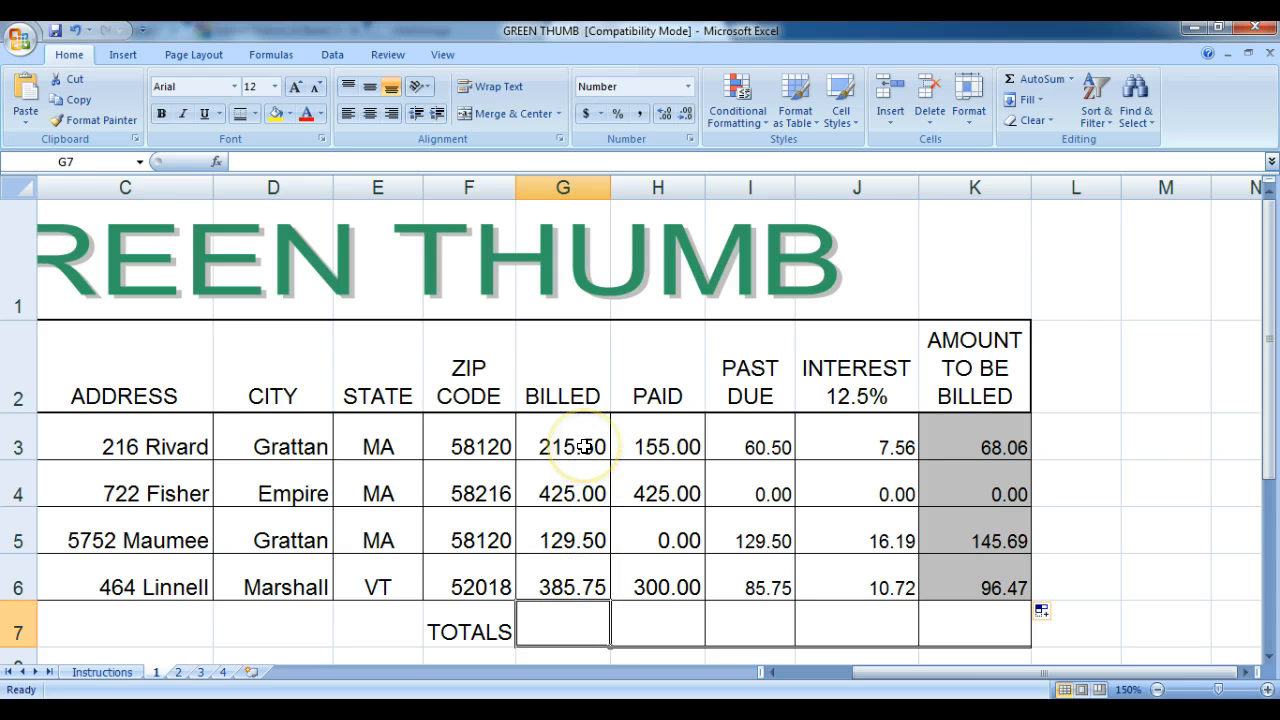
click(1069, 79)
click(1057, 101)
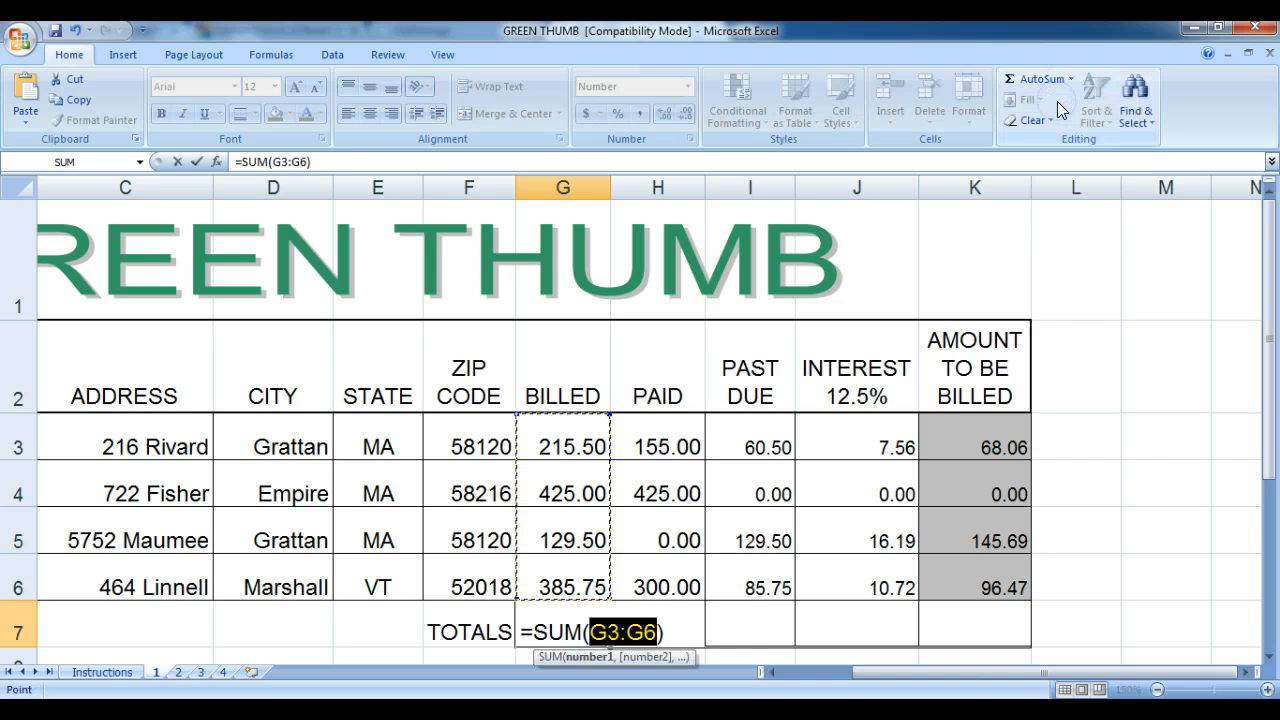
key(Return)
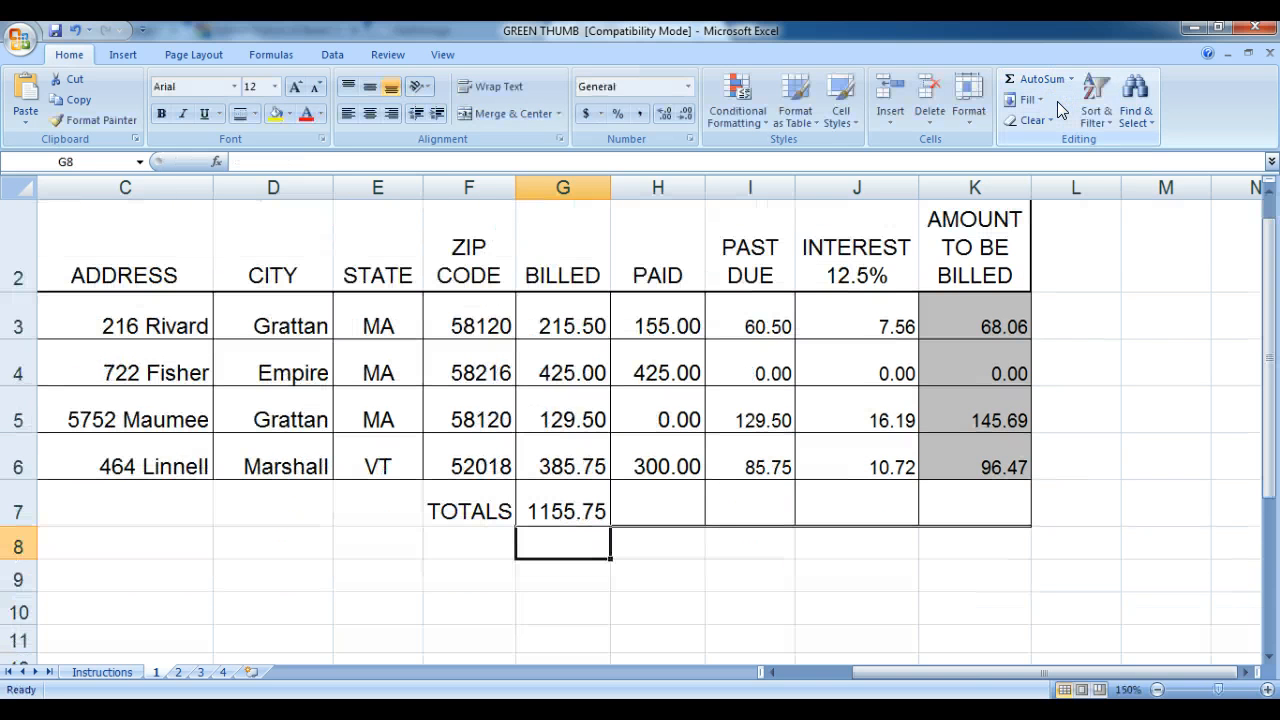
click(678, 495)
click(748, 497)
click(880, 500)
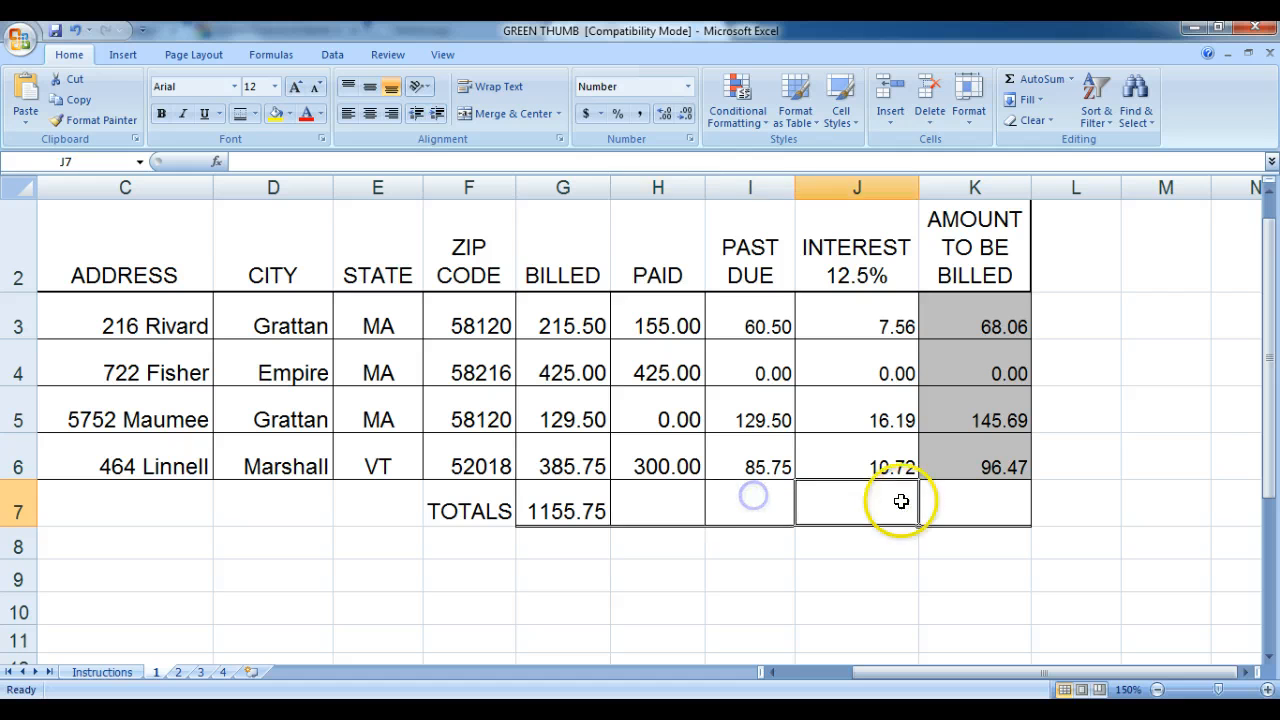
click(1005, 500)
click(844, 508)
click(737, 506)
click(666, 506)
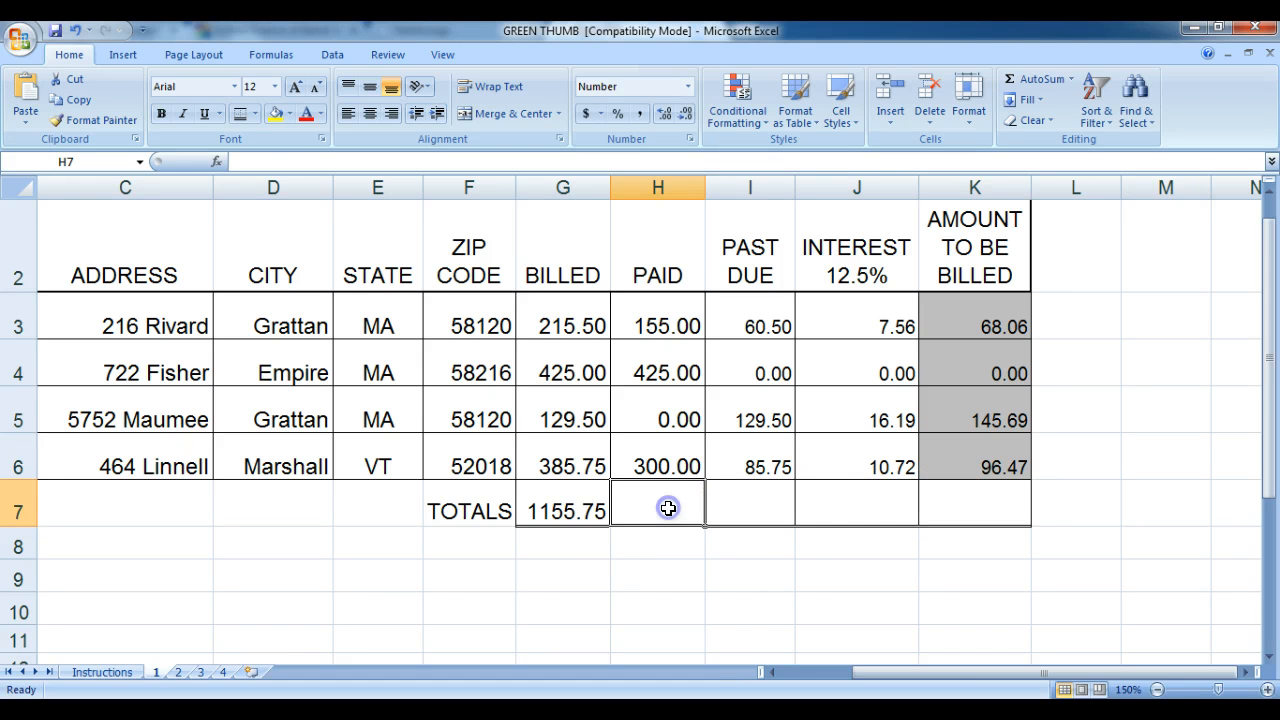
Fill the total formula from G7 across the totals row through K7.
click(563, 510)
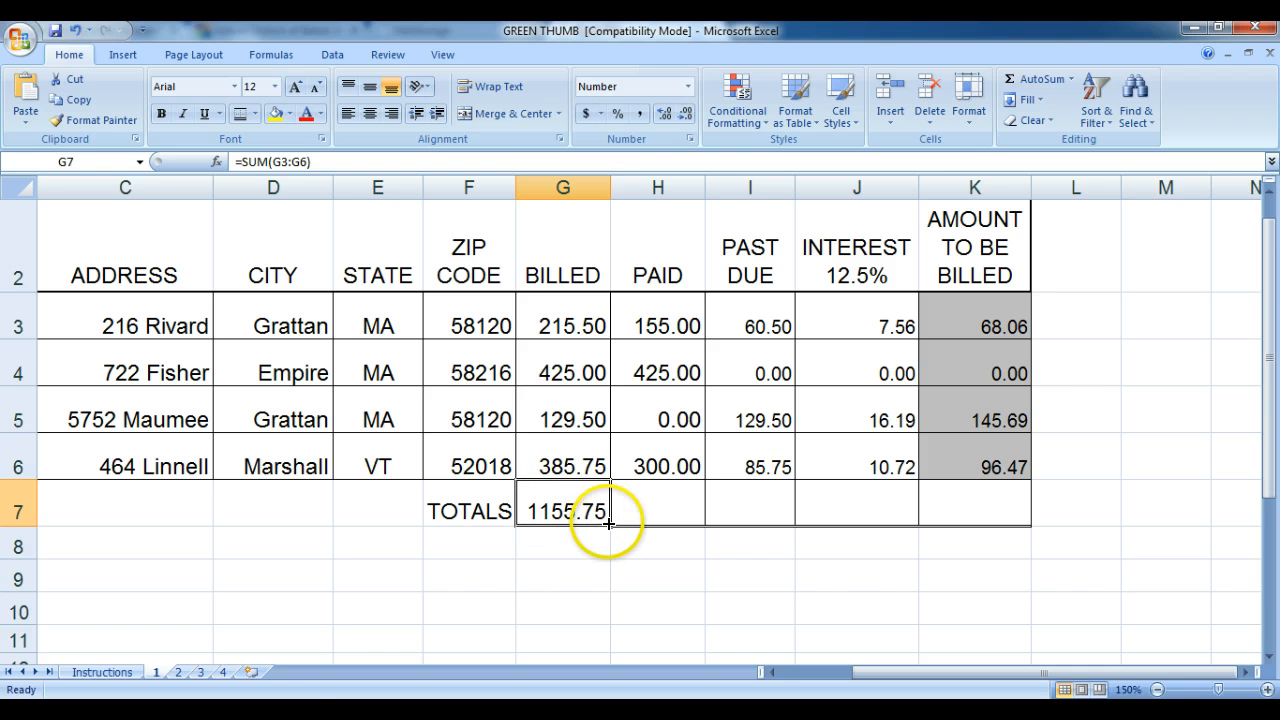
drag(610, 522, 985, 524)
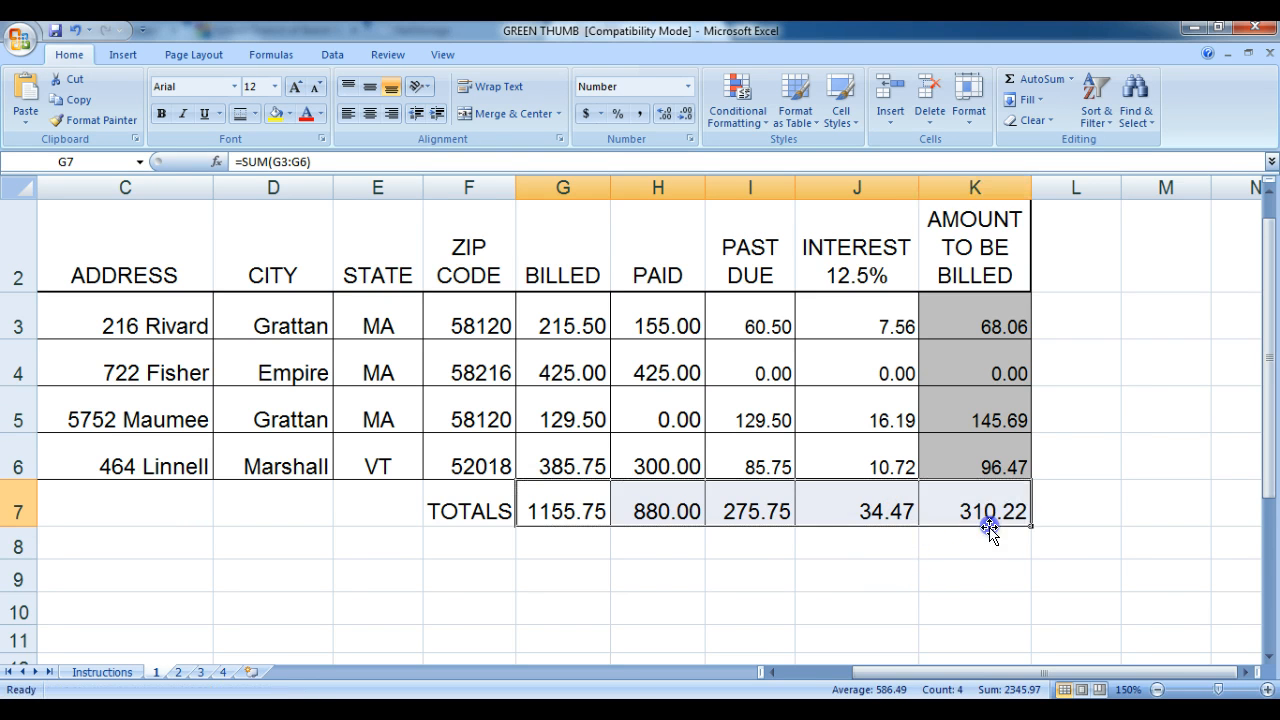
click(1080, 532)
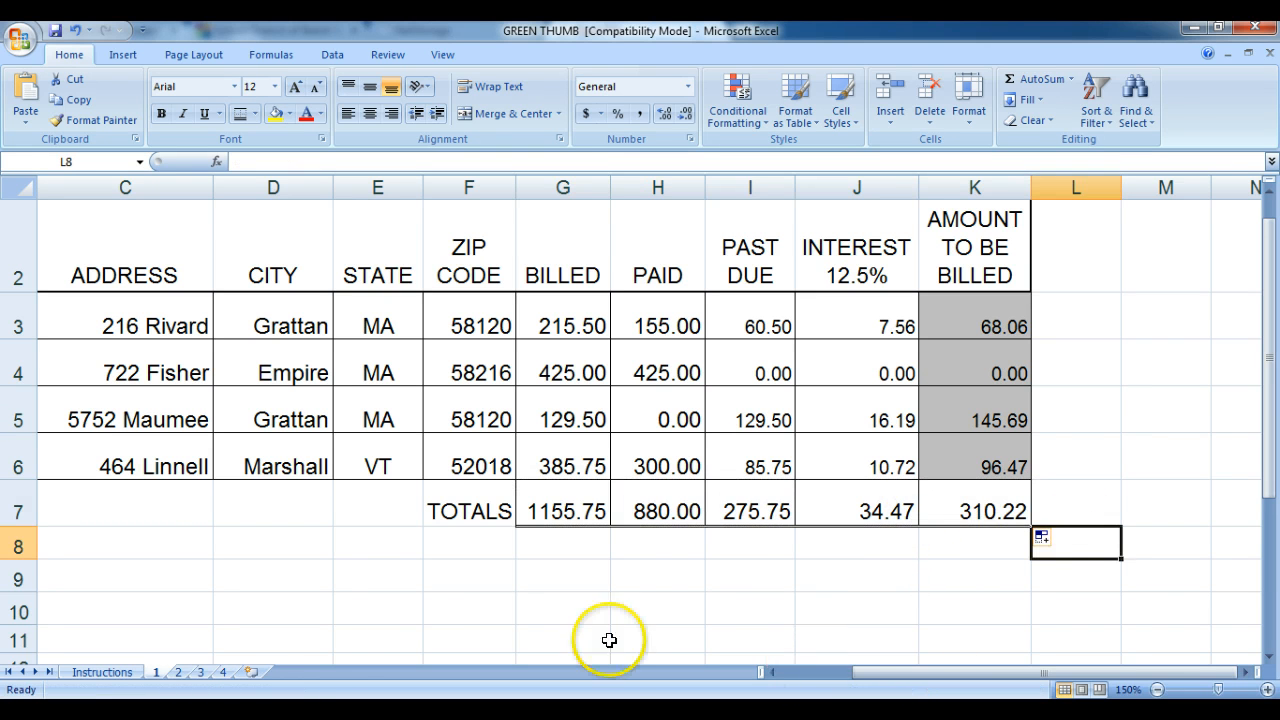
click(190, 636)
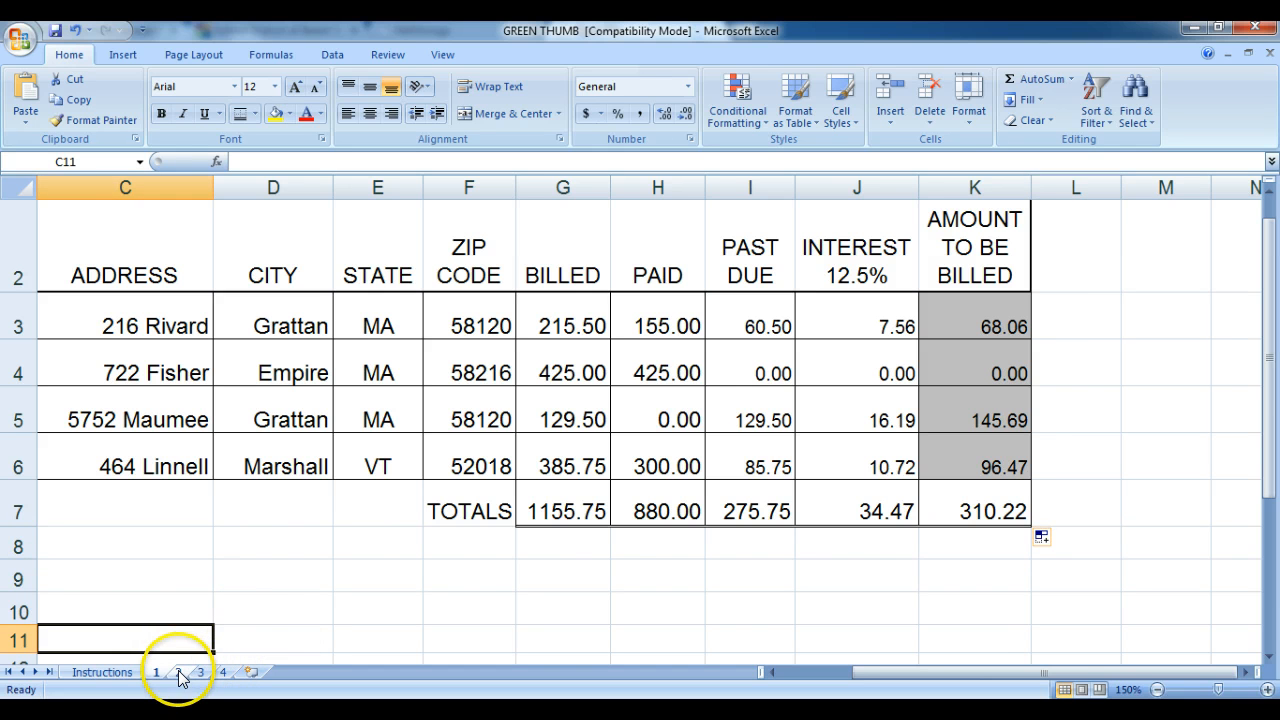
Open worksheet 2 and show its billing columns at 160% zoom.
click(180, 674)
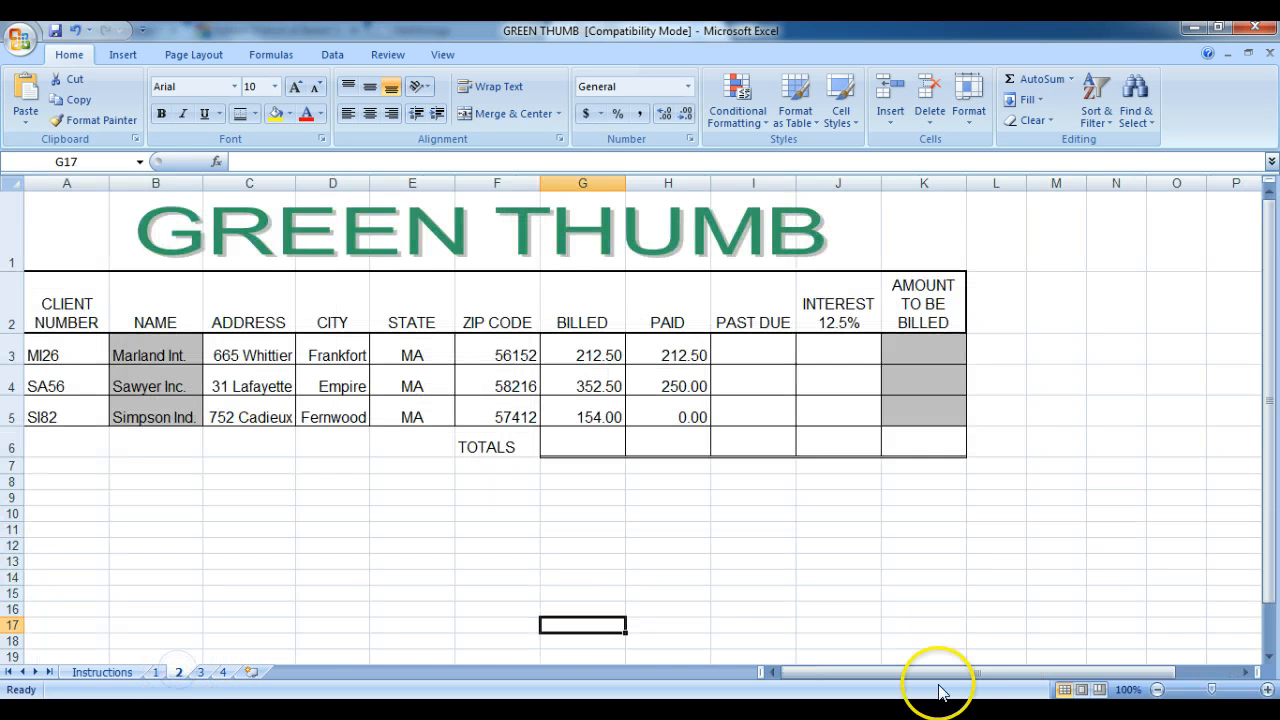
click(1267, 690)
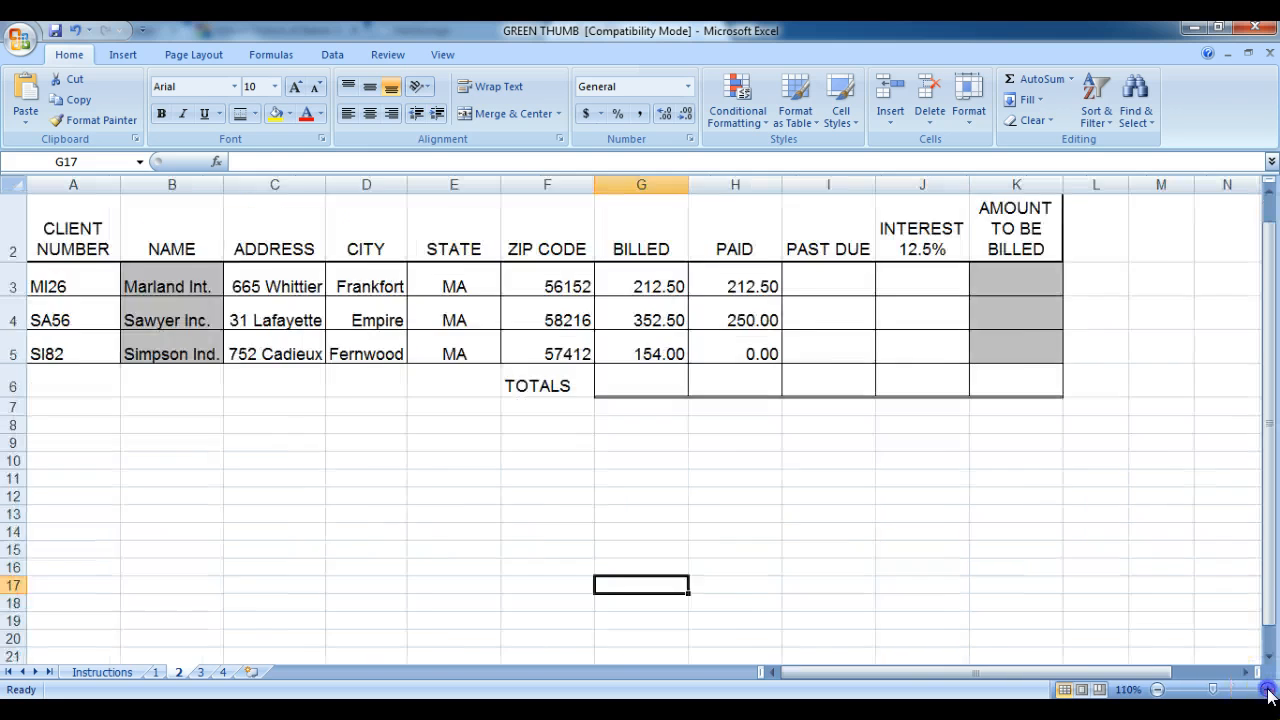
click(1267, 690)
click(1267, 690)
click(1267, 690)
click(1267, 690)
click(1267, 690)
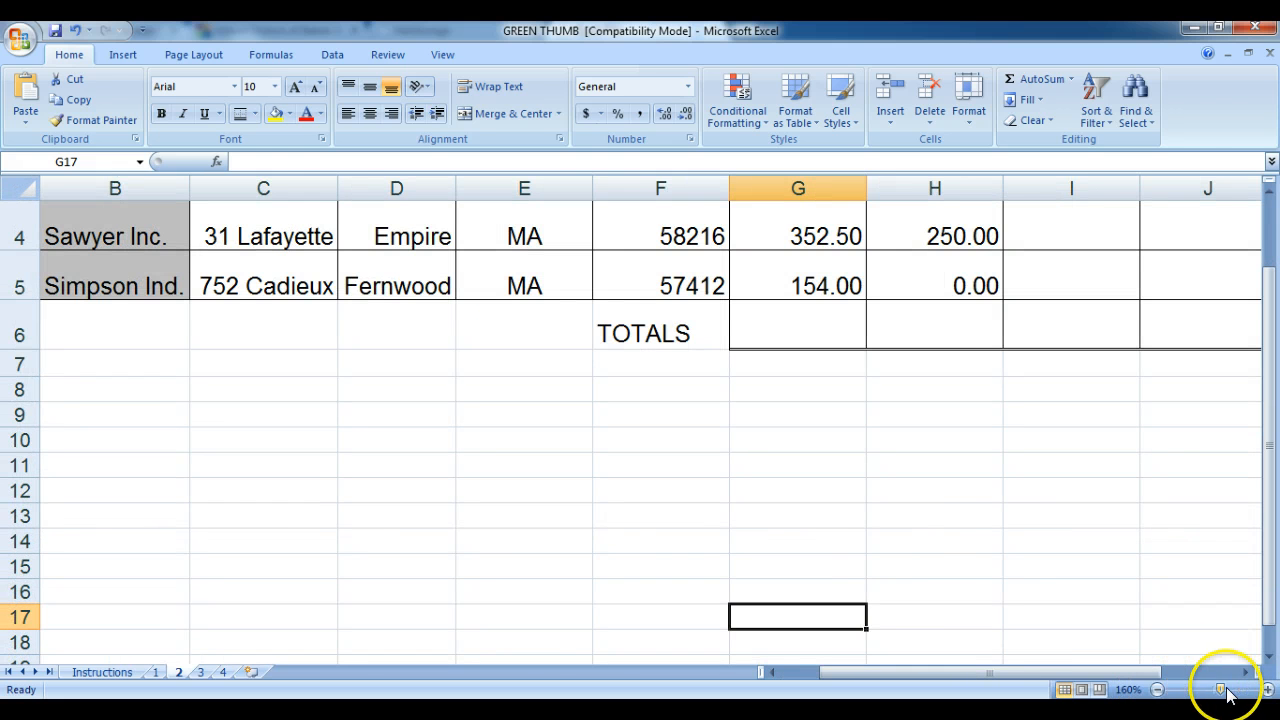
drag(1134, 670, 1250, 660)
drag(1262, 610, 1266, 545)
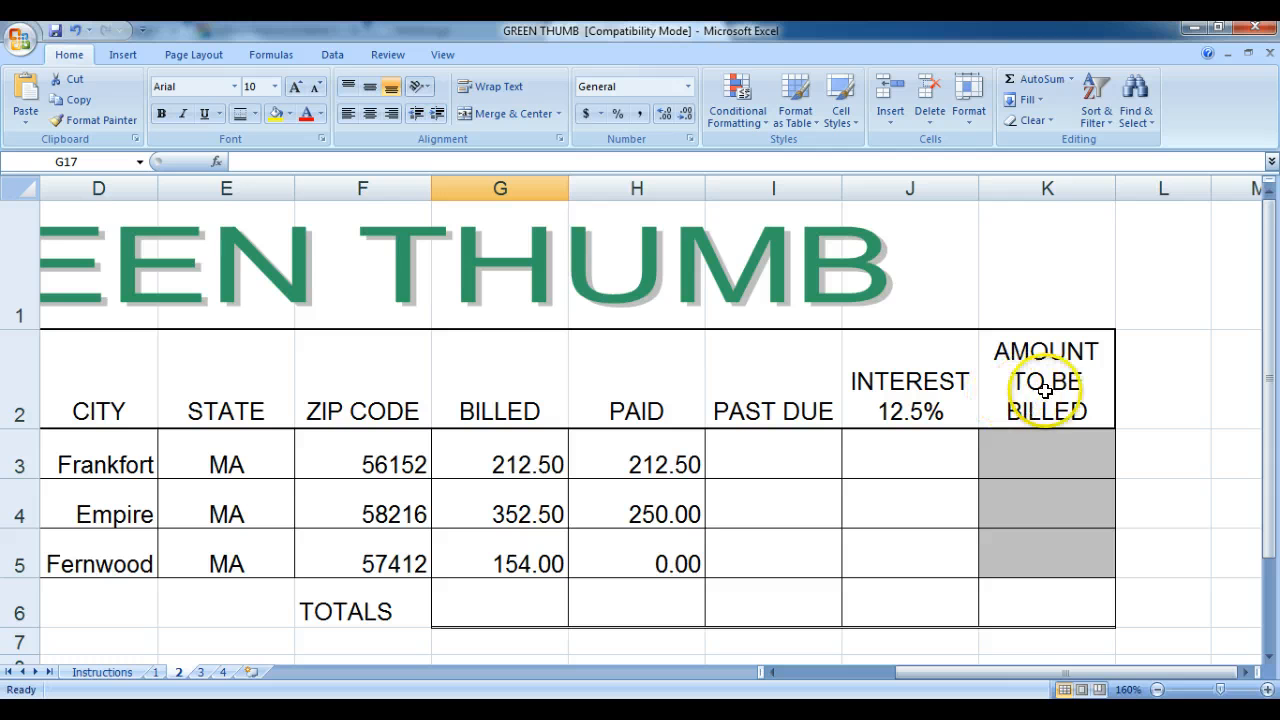
Enter the past due formula =G3-H3 in I3 on worksheet 2 and fill it down through I5.
click(838, 463)
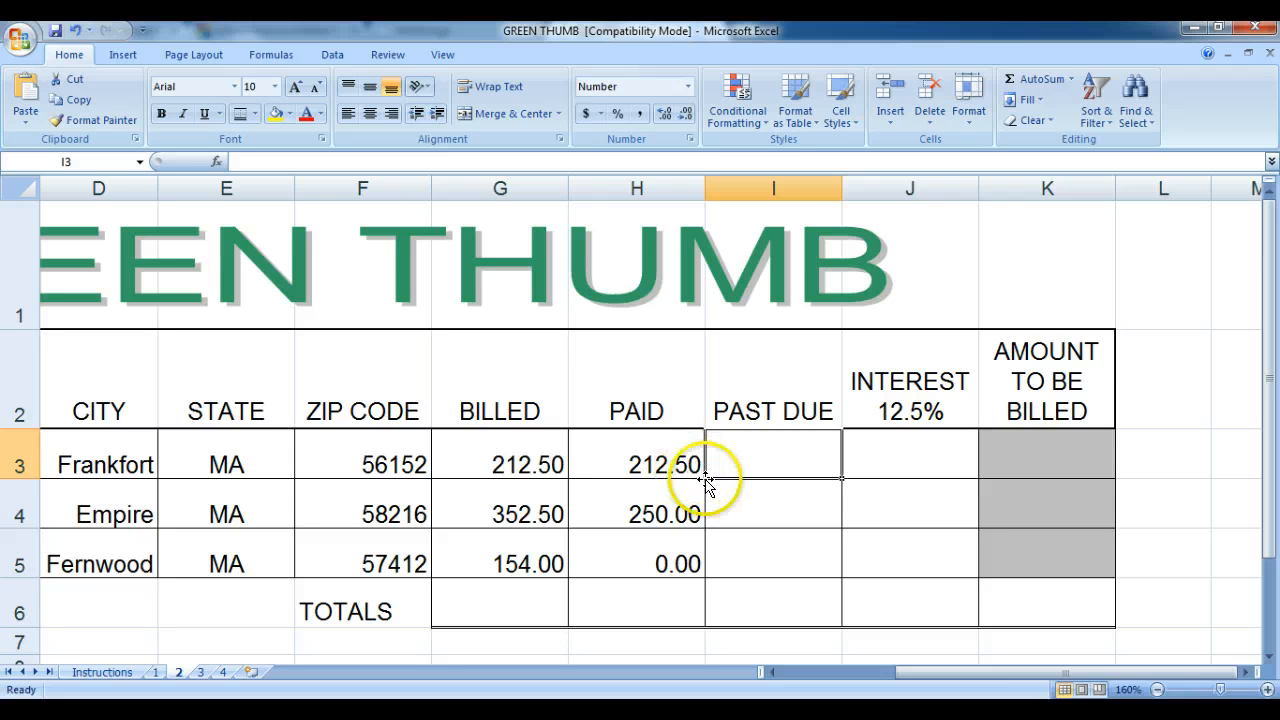
click(762, 450)
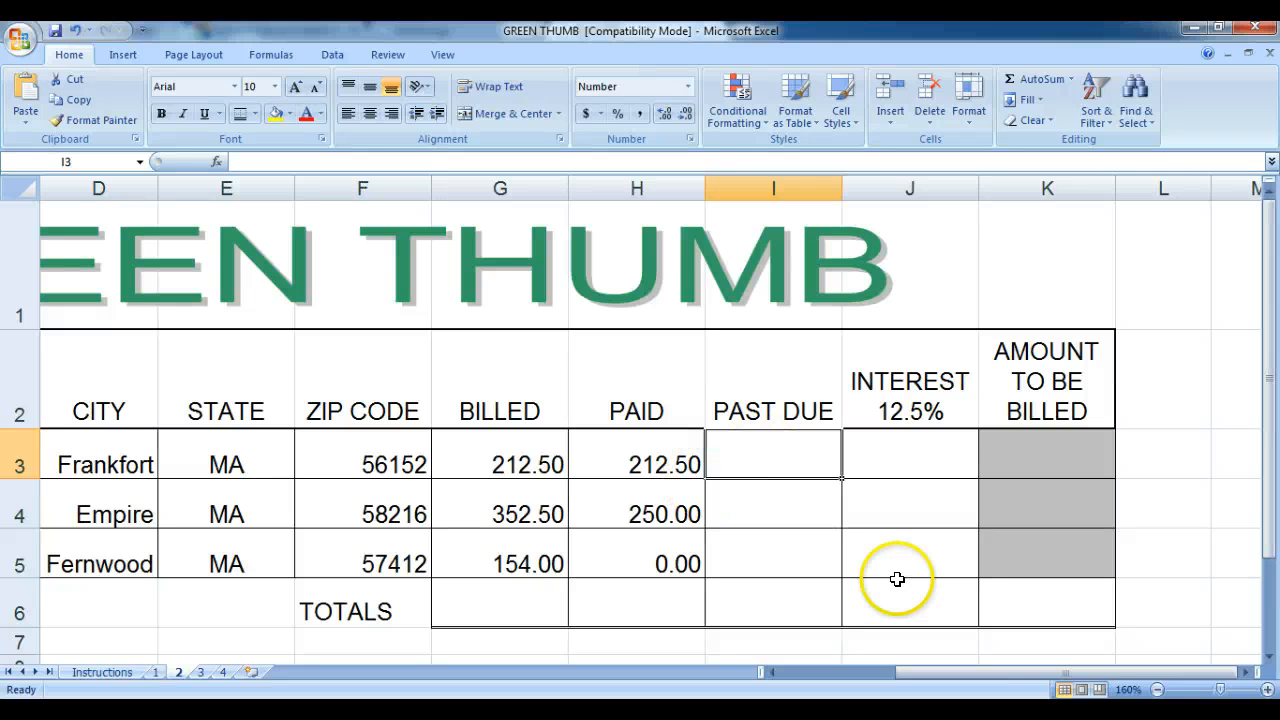
text(=)
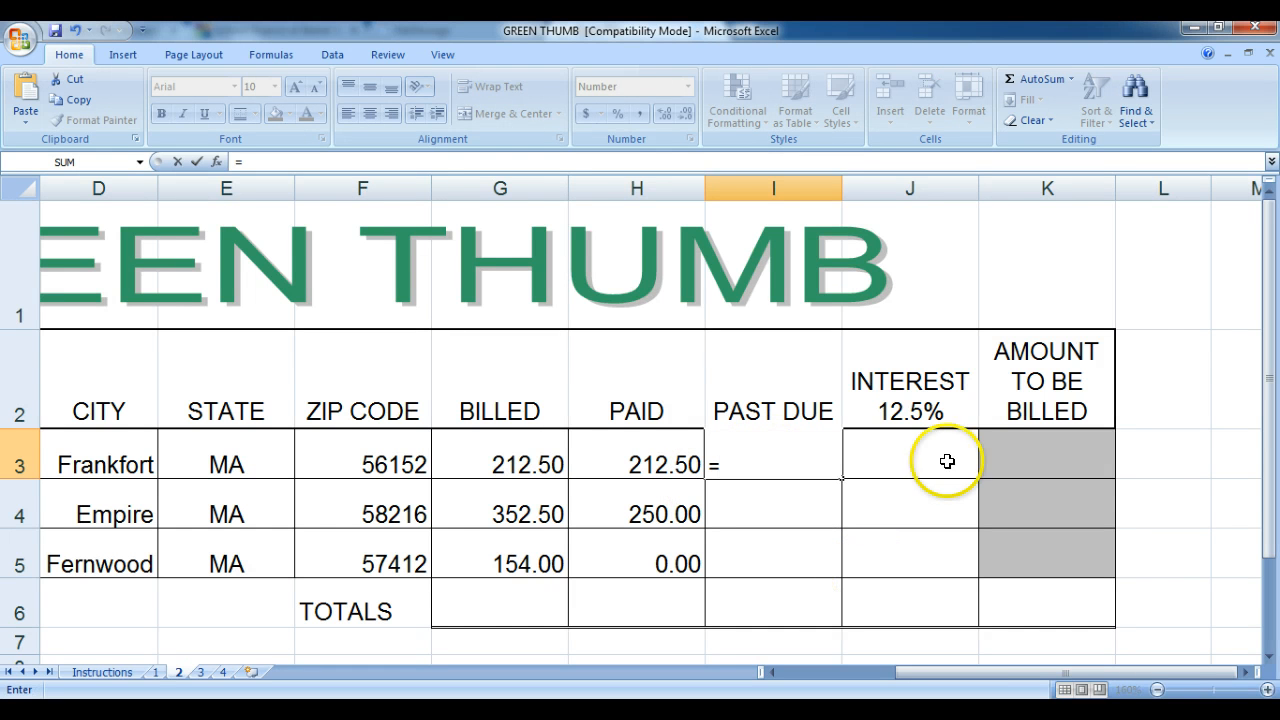
click(526, 455)
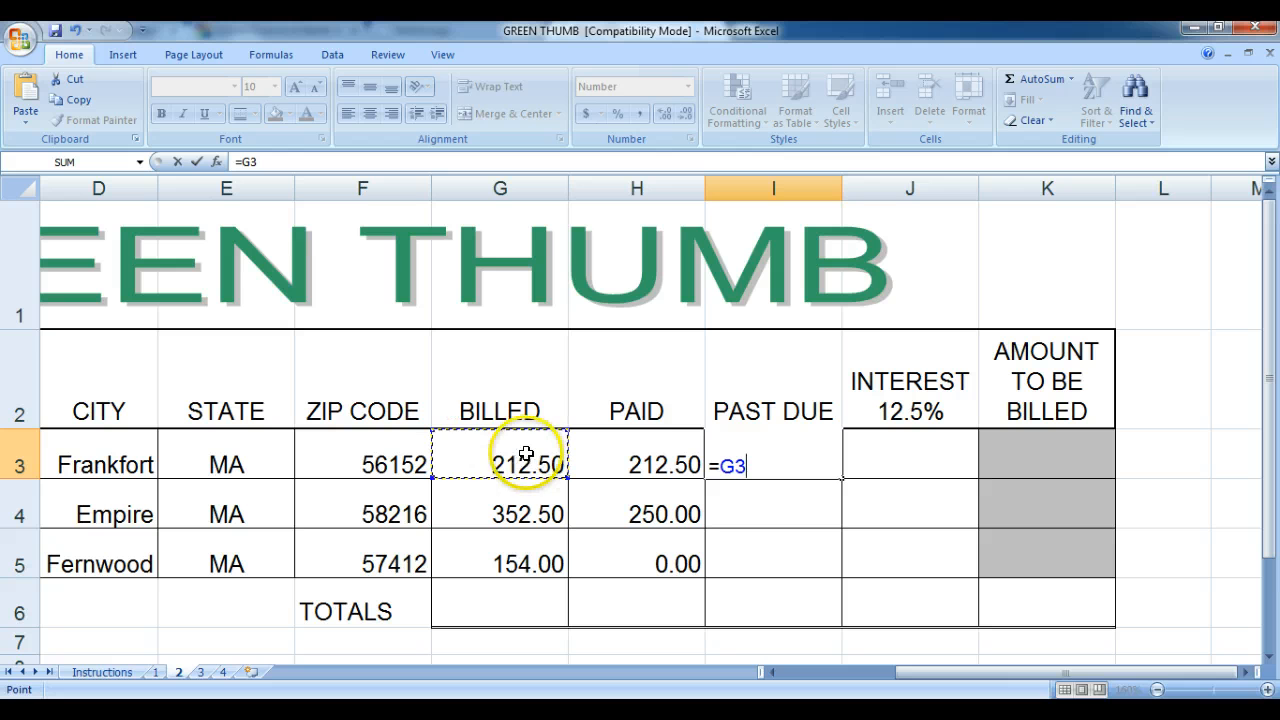
text(-)
click(630, 452)
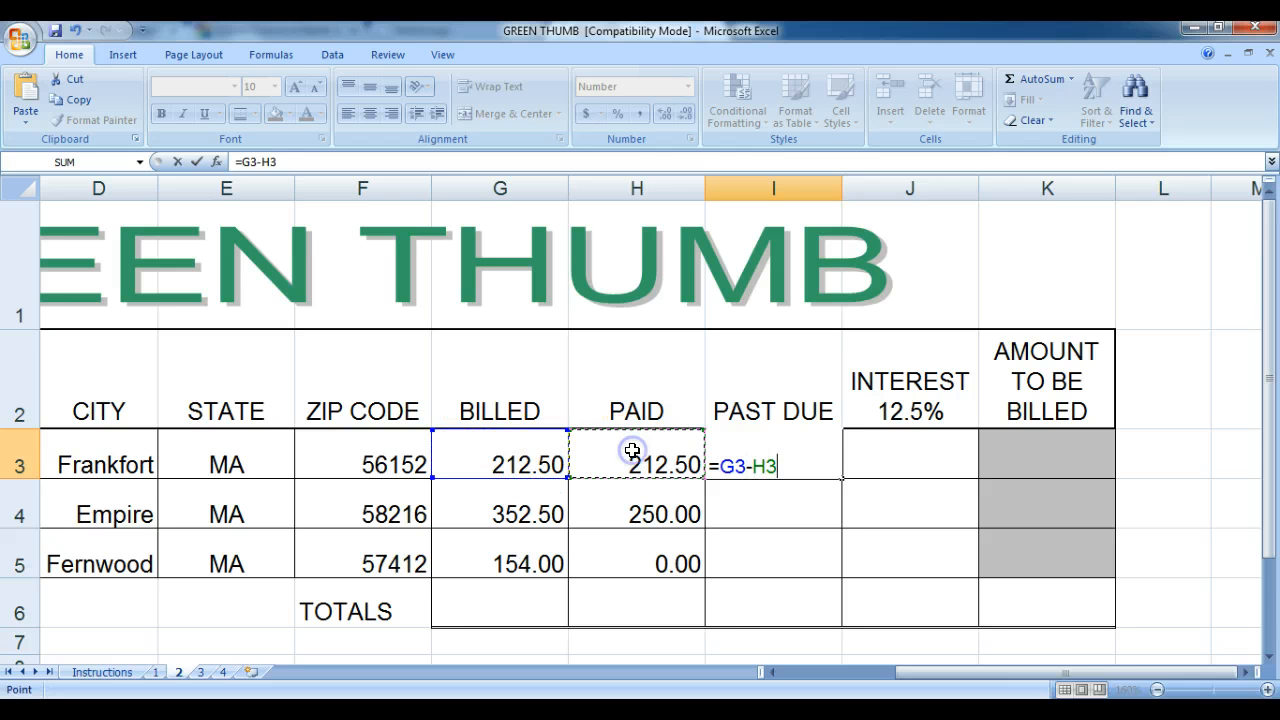
key(Return)
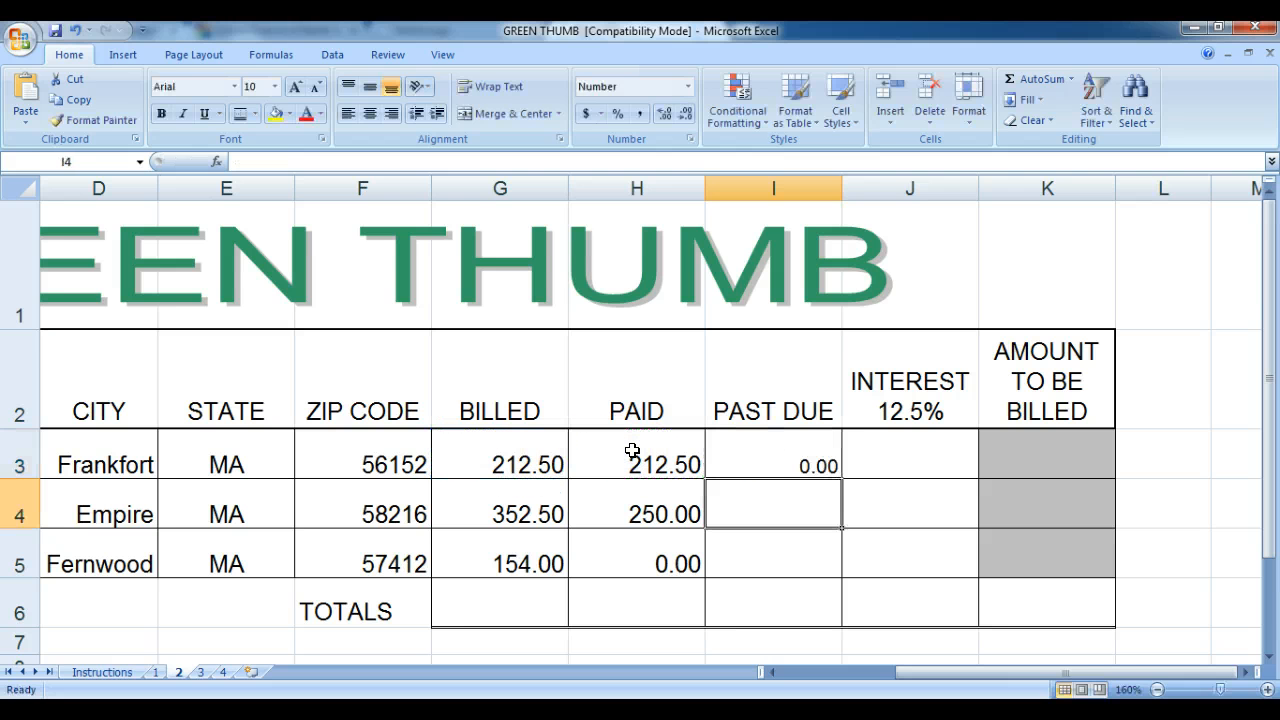
click(766, 460)
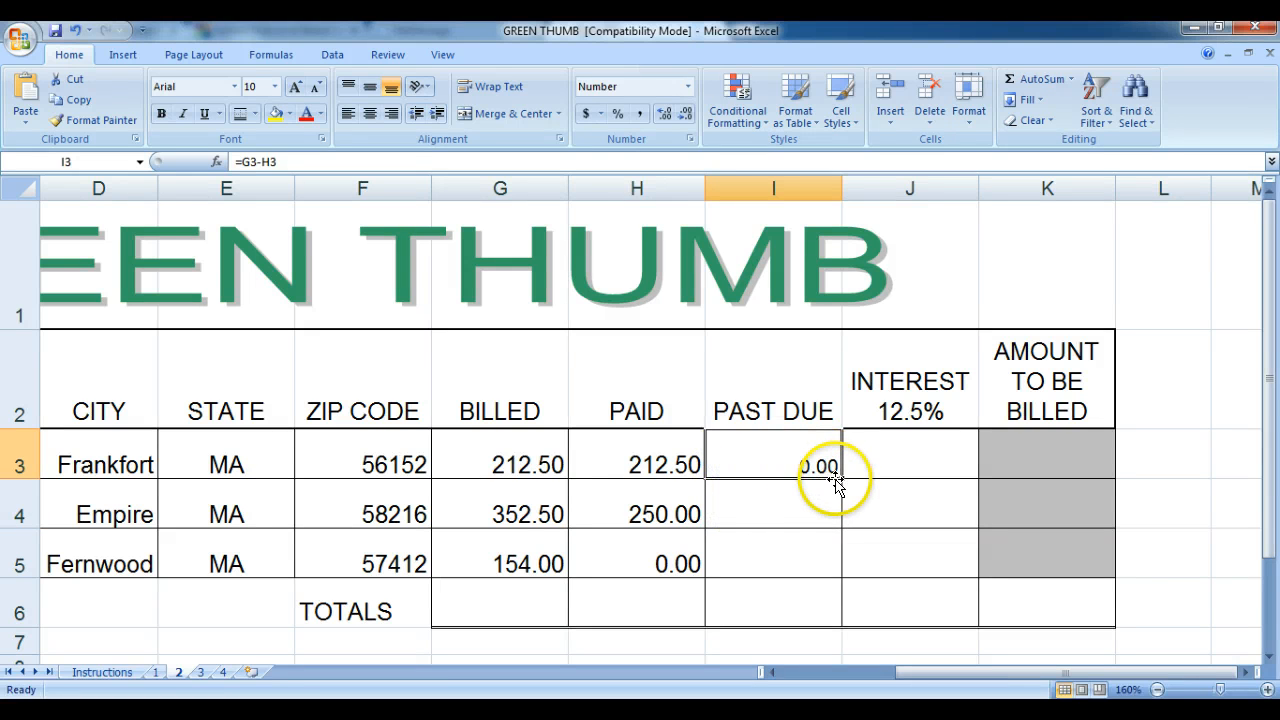
drag(838, 478, 842, 578)
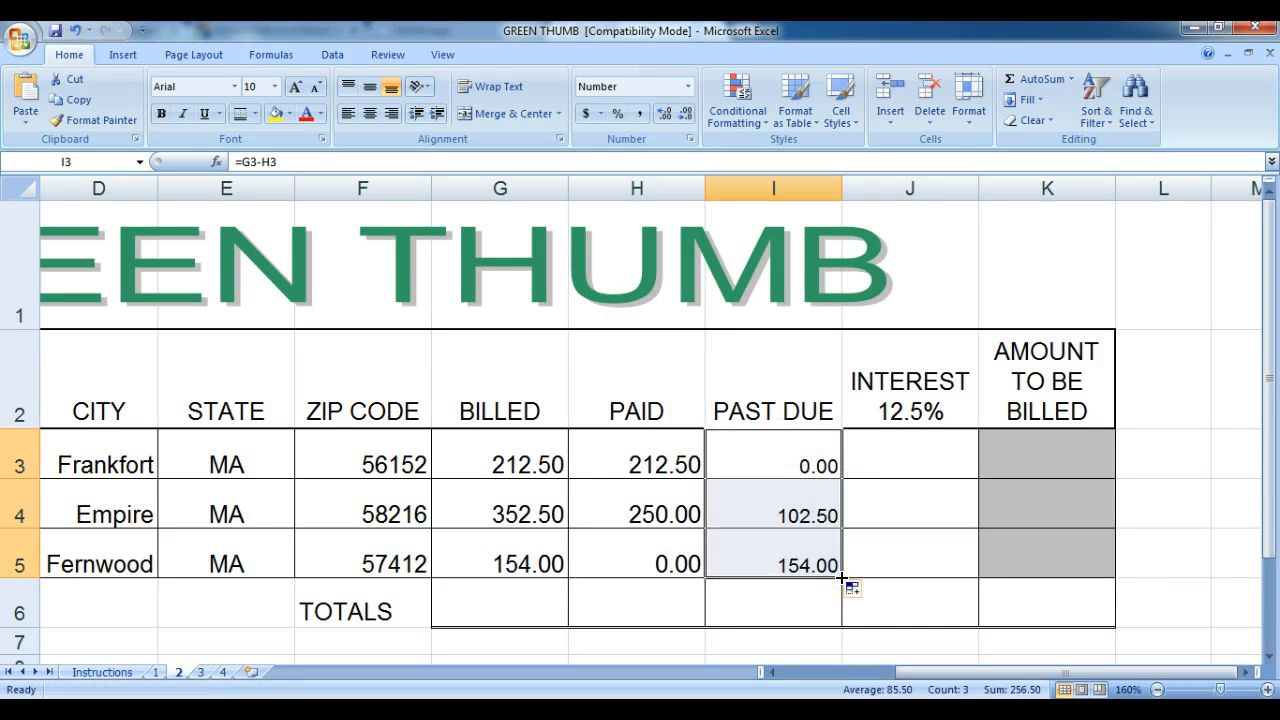
Enter the interest formula =I3*12.5% in J3 for the first client on worksheet 2.
click(890, 448)
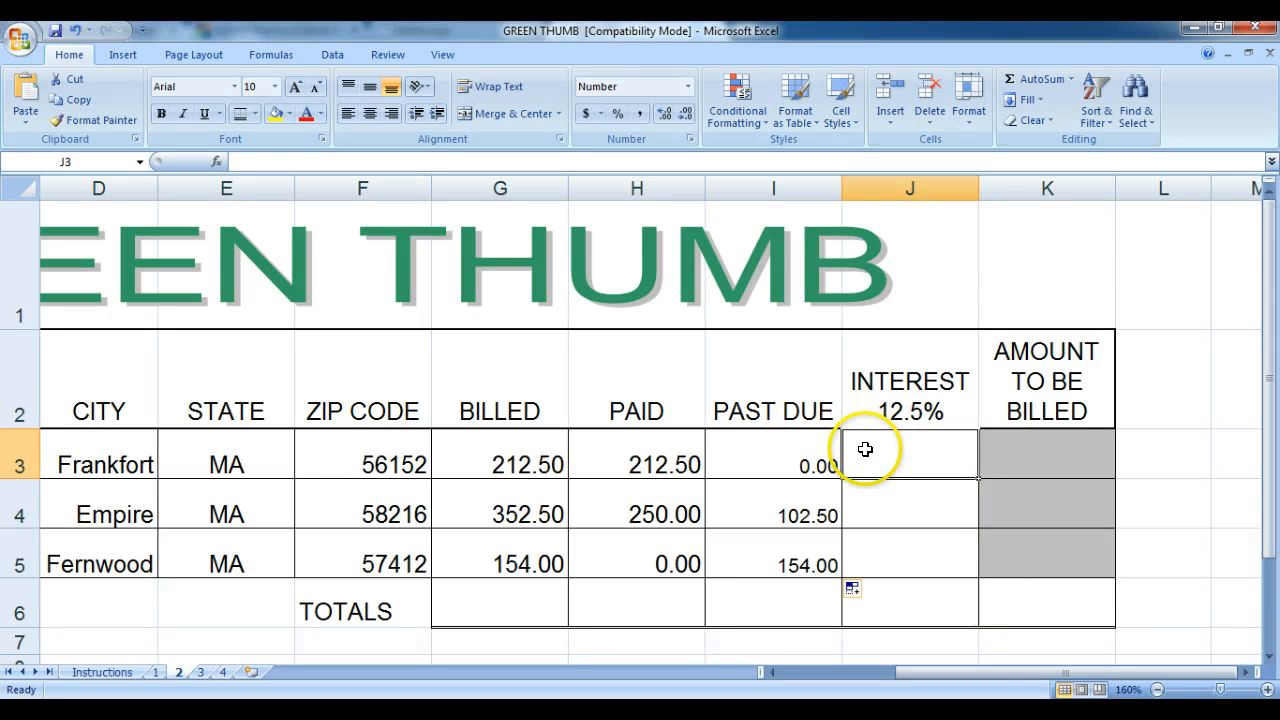
text(=)
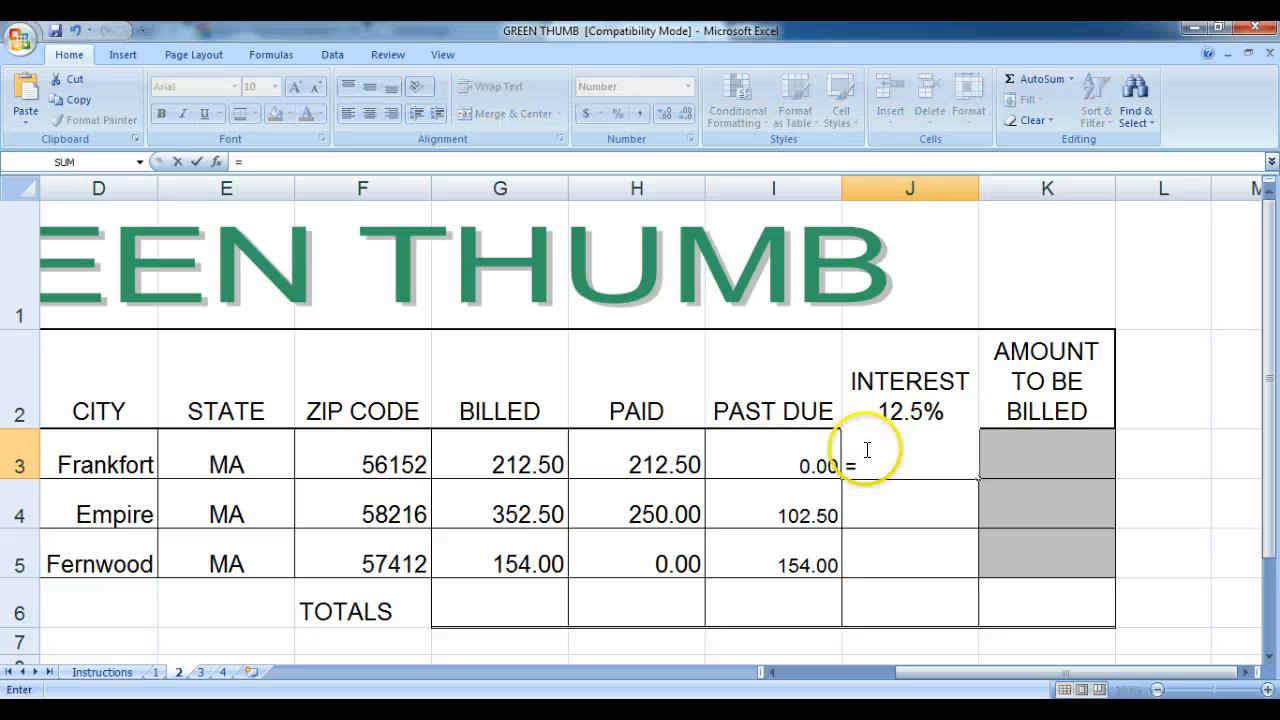
click(797, 449)
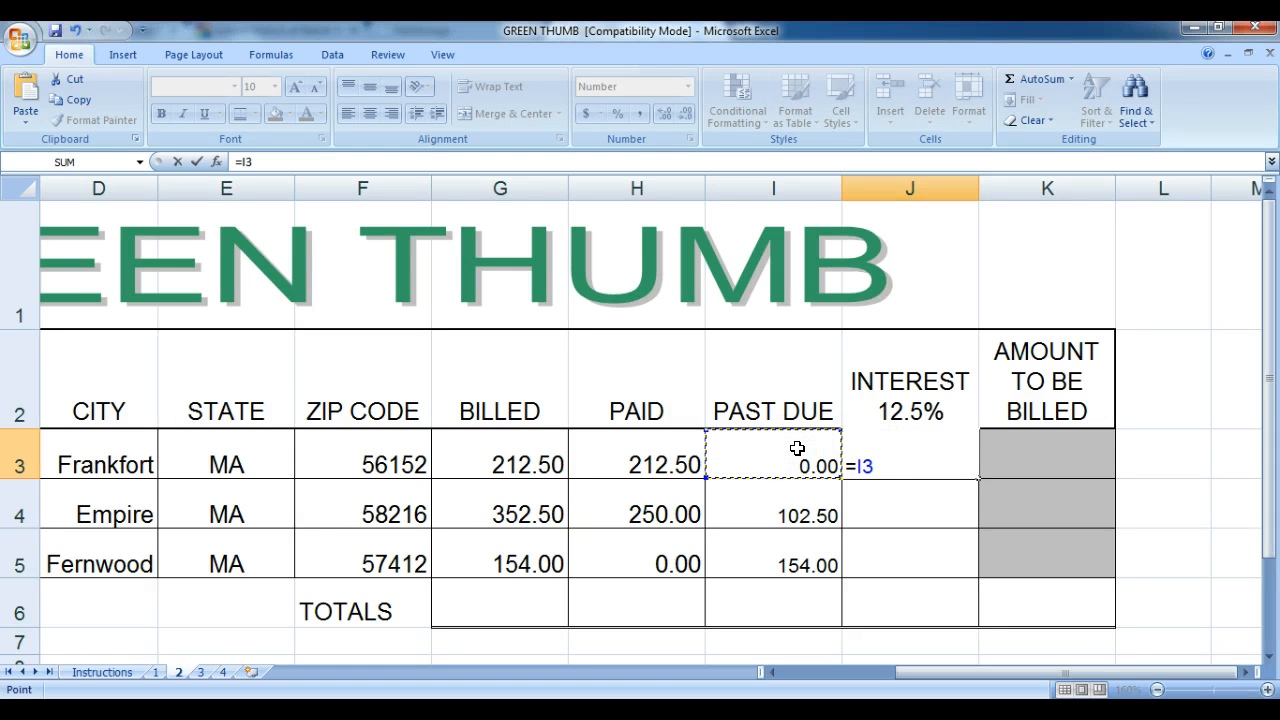
text(*)
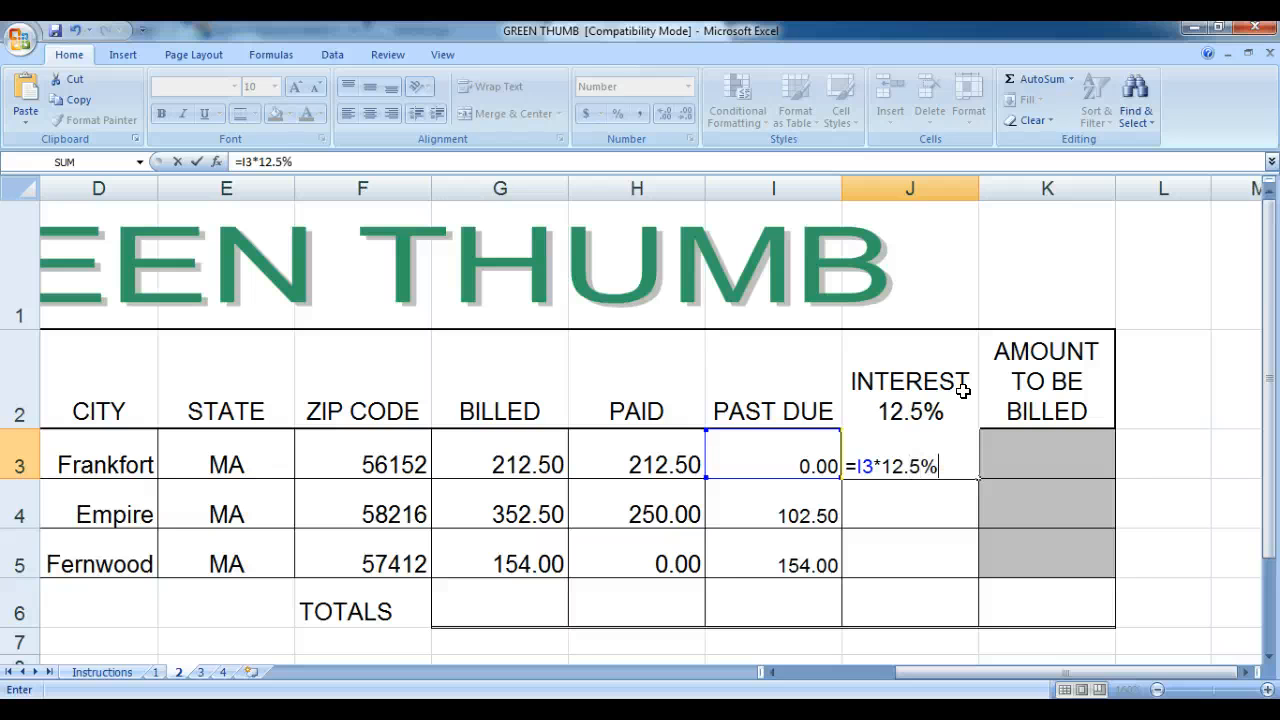
text(12.5%)
key(Return)
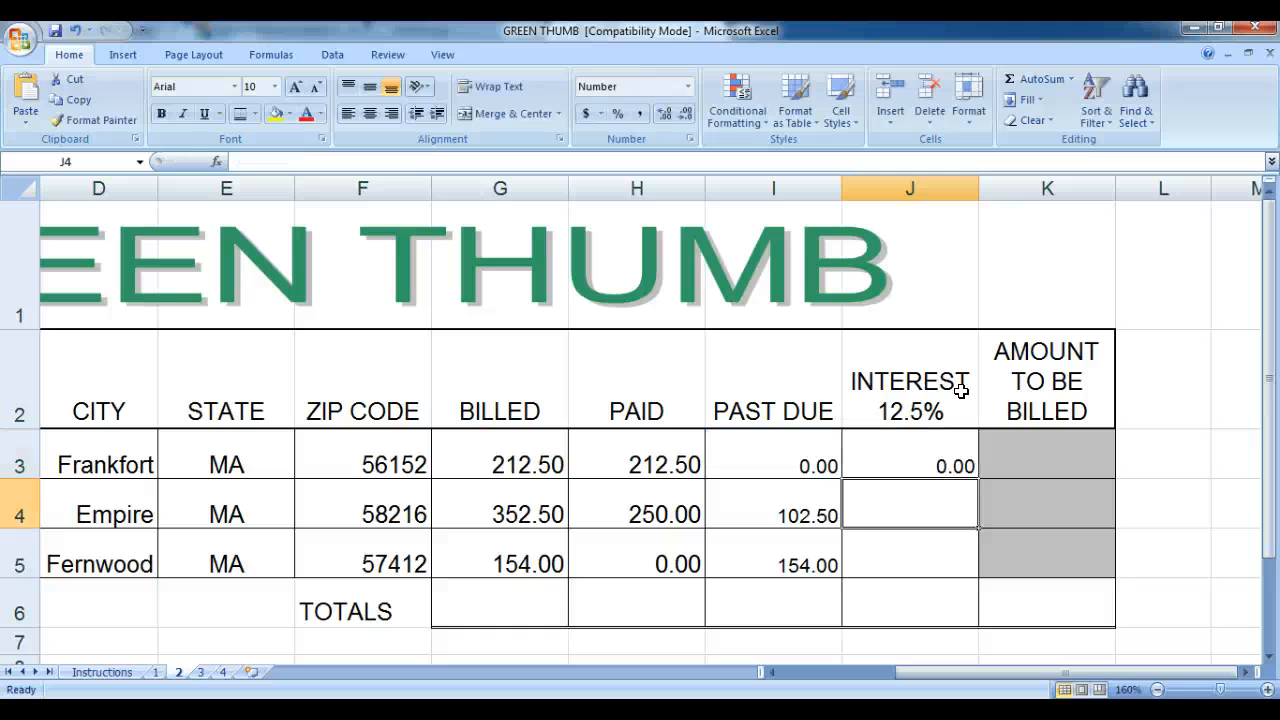
Fill the interest formula from J3 down through J5 on worksheet 2 and check the formula in each interest cell.
click(942, 466)
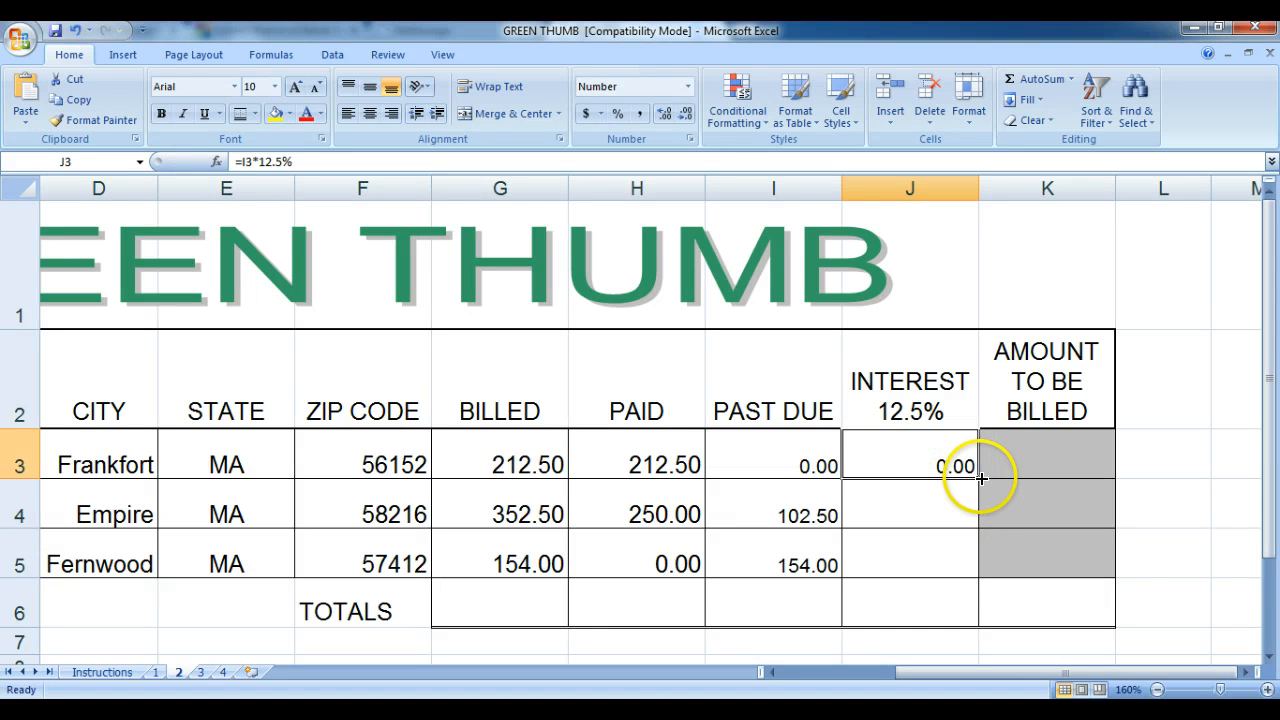
drag(977, 479, 980, 563)
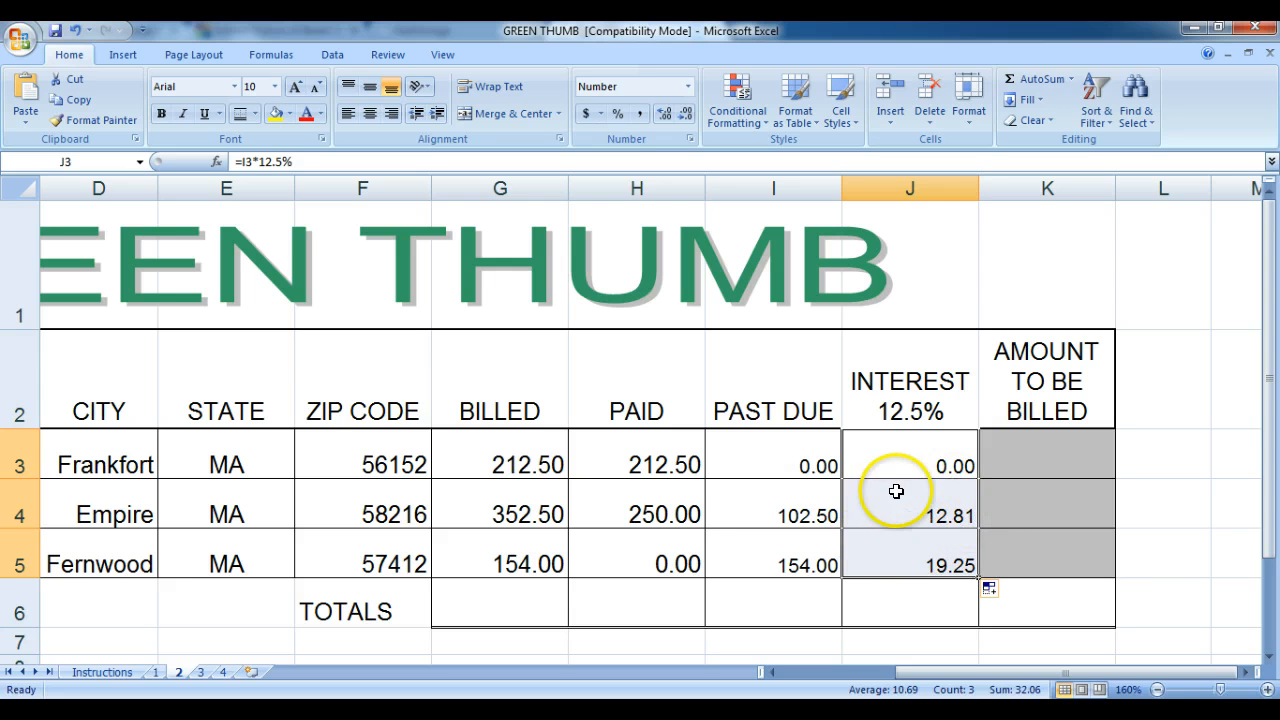
click(884, 520)
click(953, 455)
click(961, 504)
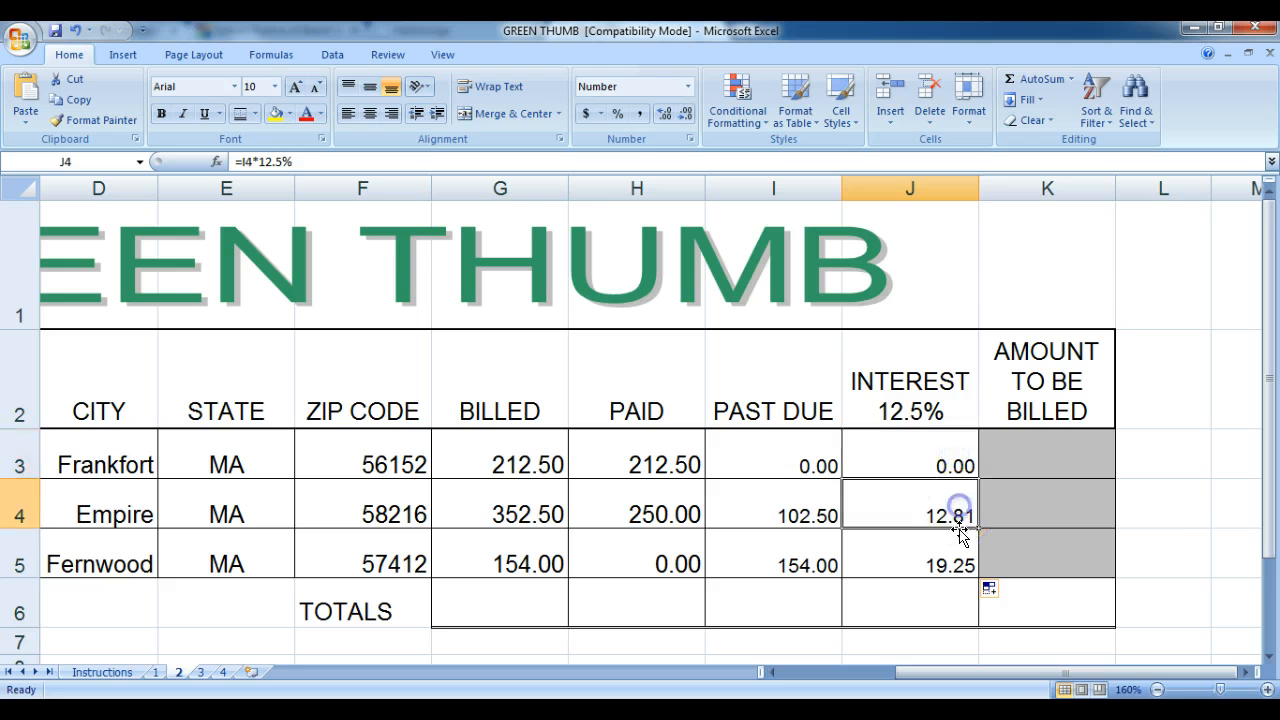
click(958, 560)
click(955, 500)
click(954, 466)
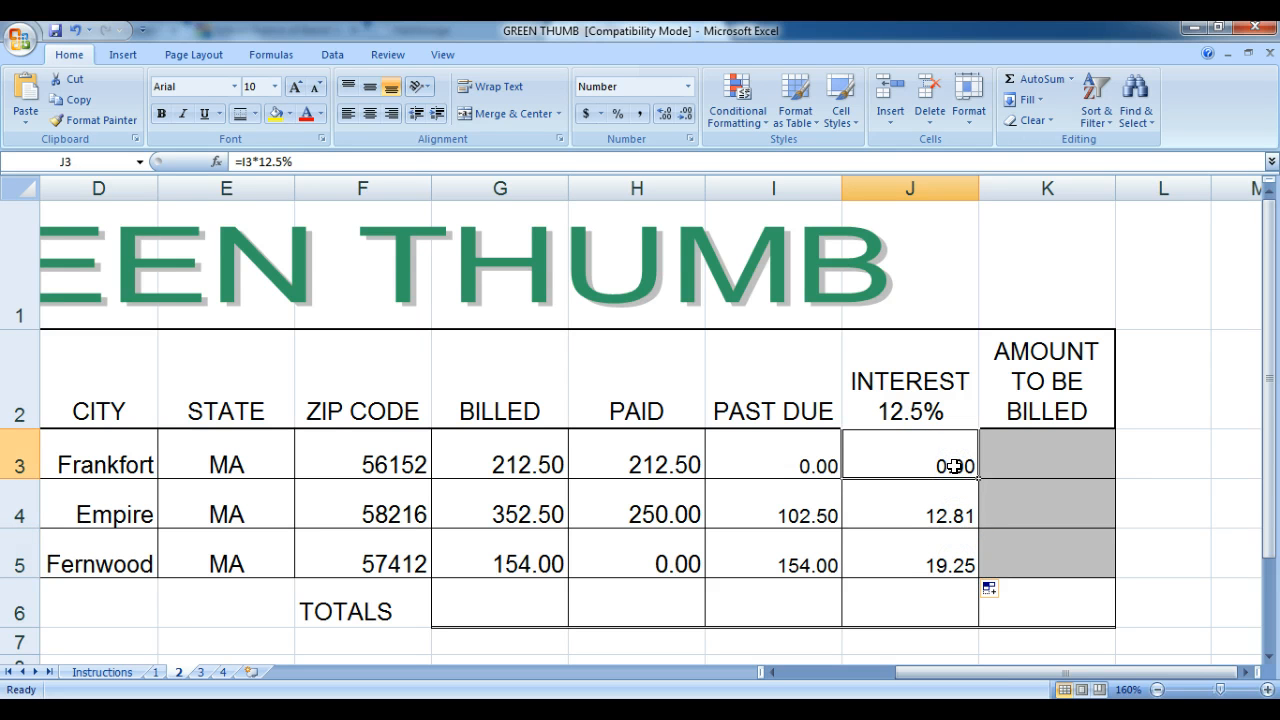
Enter the amount to be billed formula =I3+J3 in K3 on worksheet 2 and fill it down through K5.
click(1023, 453)
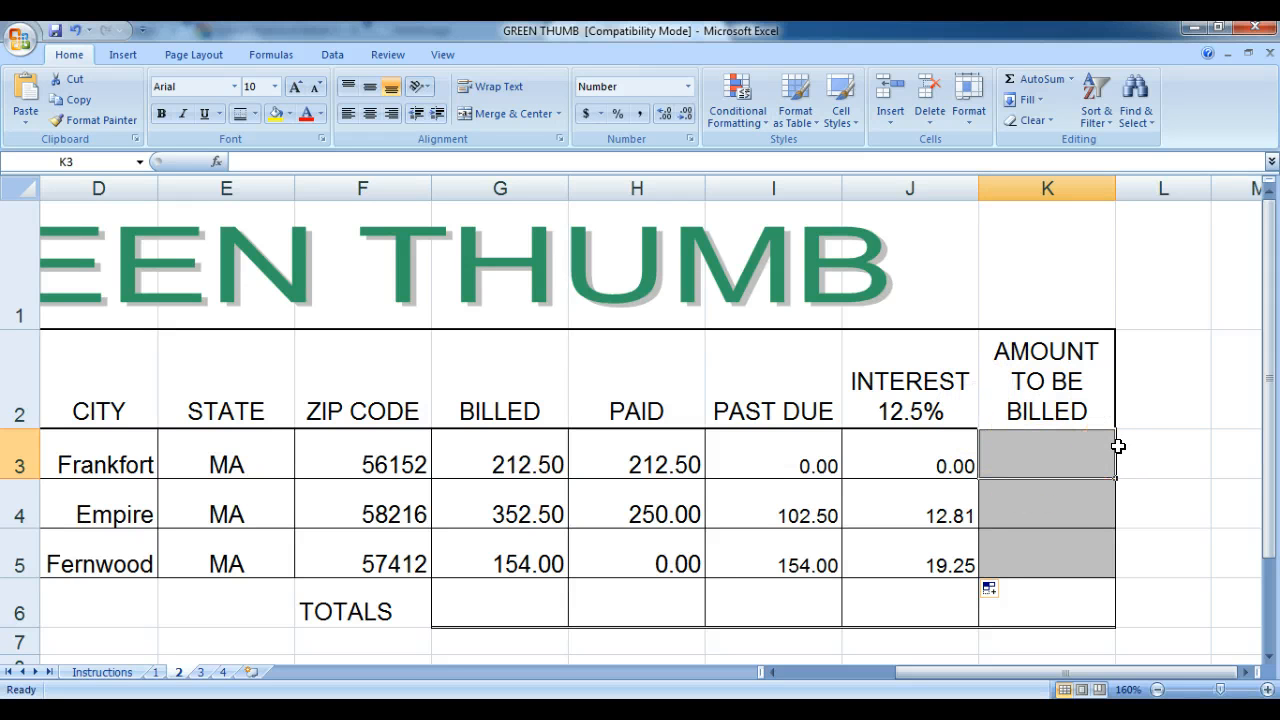
text(=)
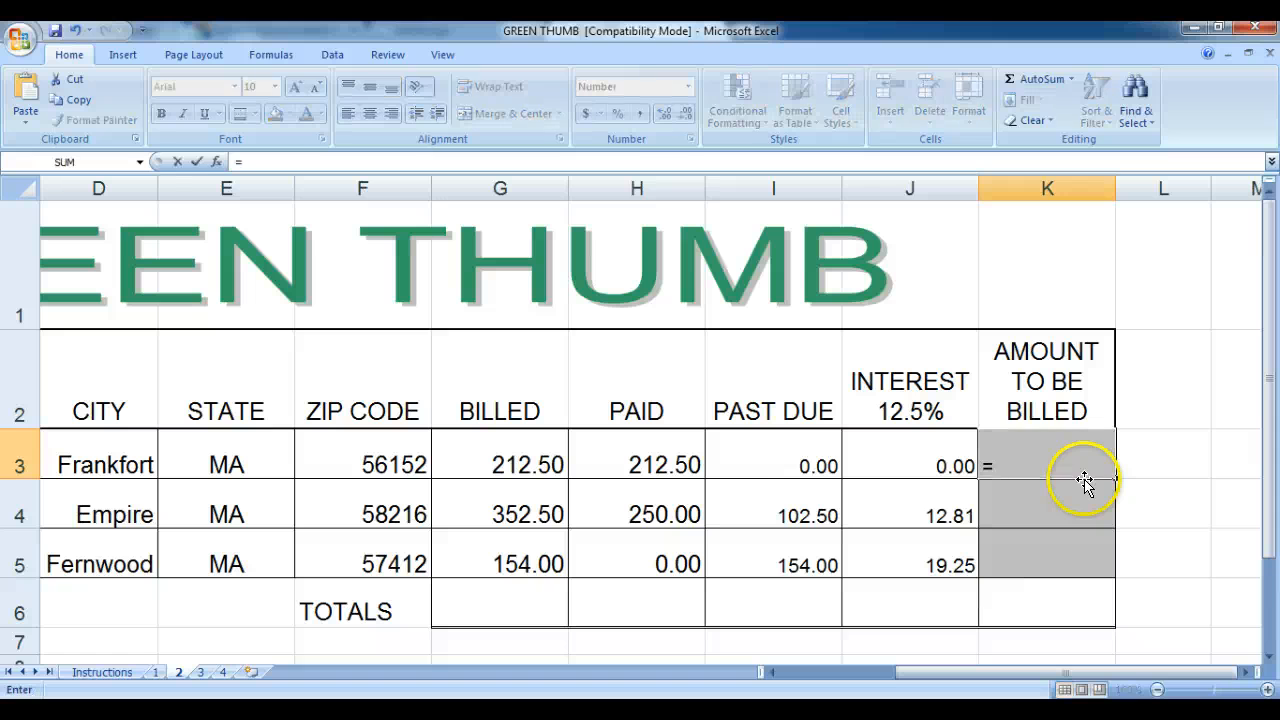
click(798, 457)
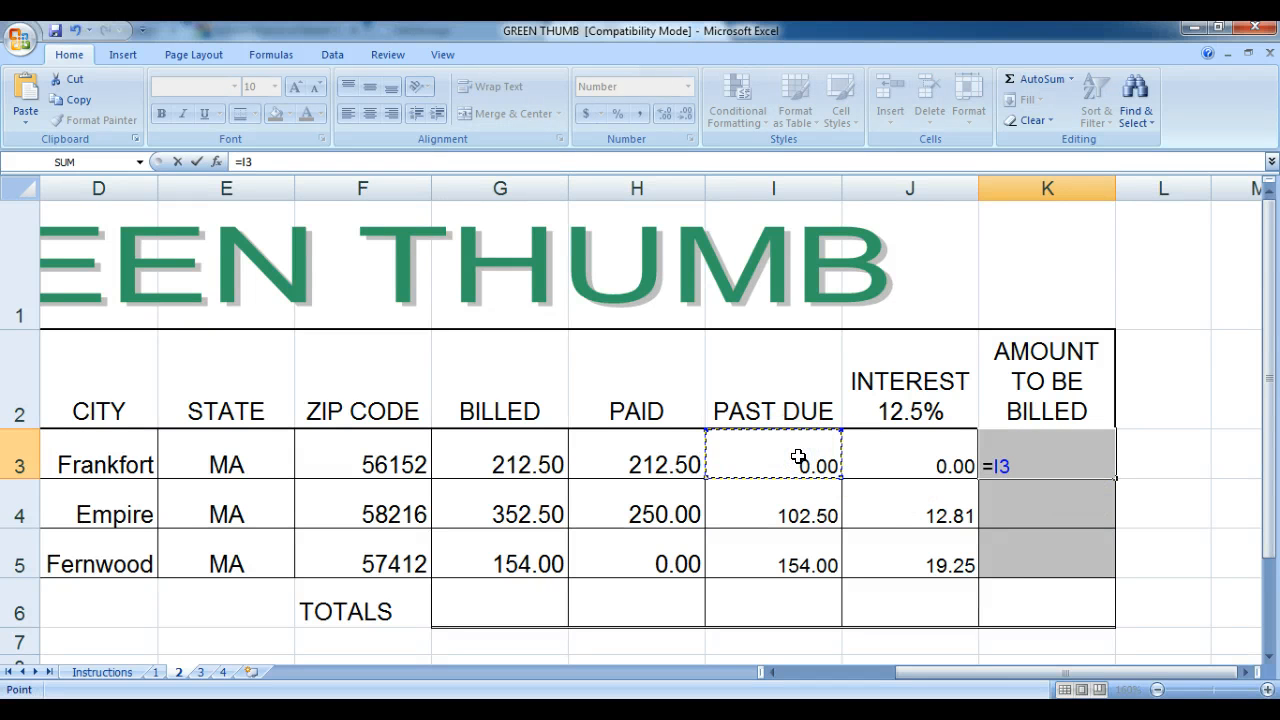
text(+)
click(900, 459)
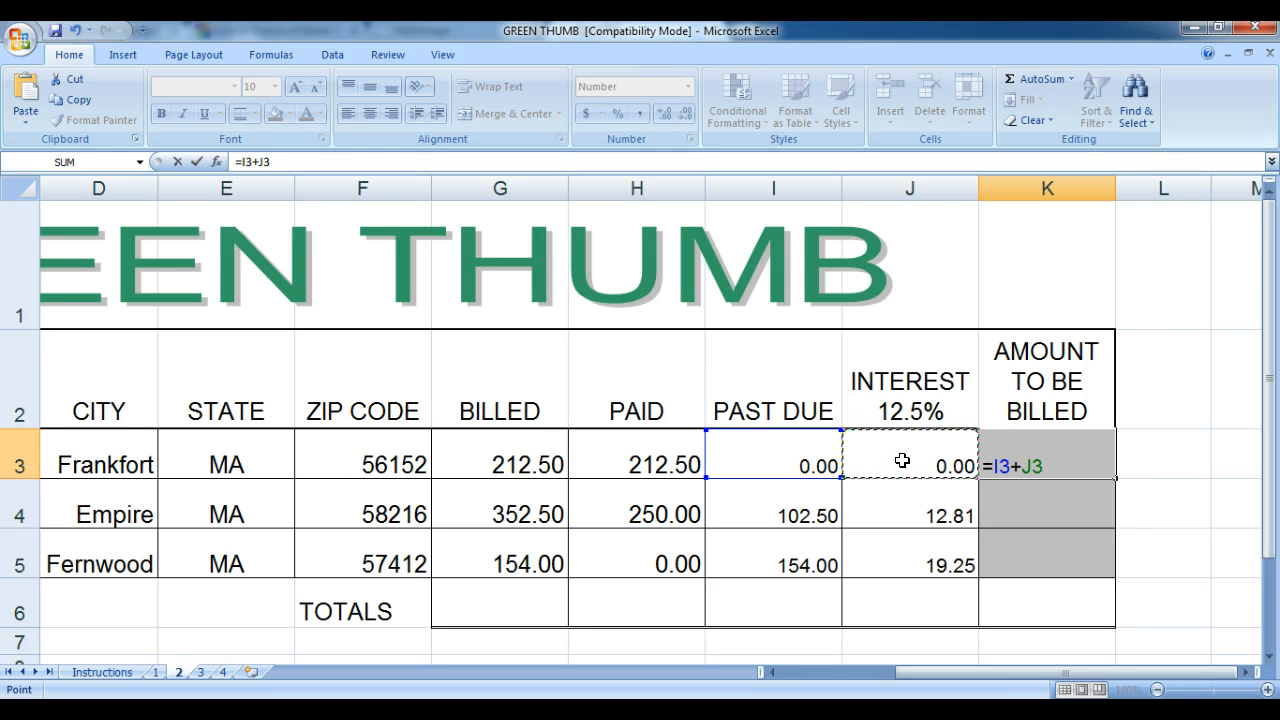
key(Return)
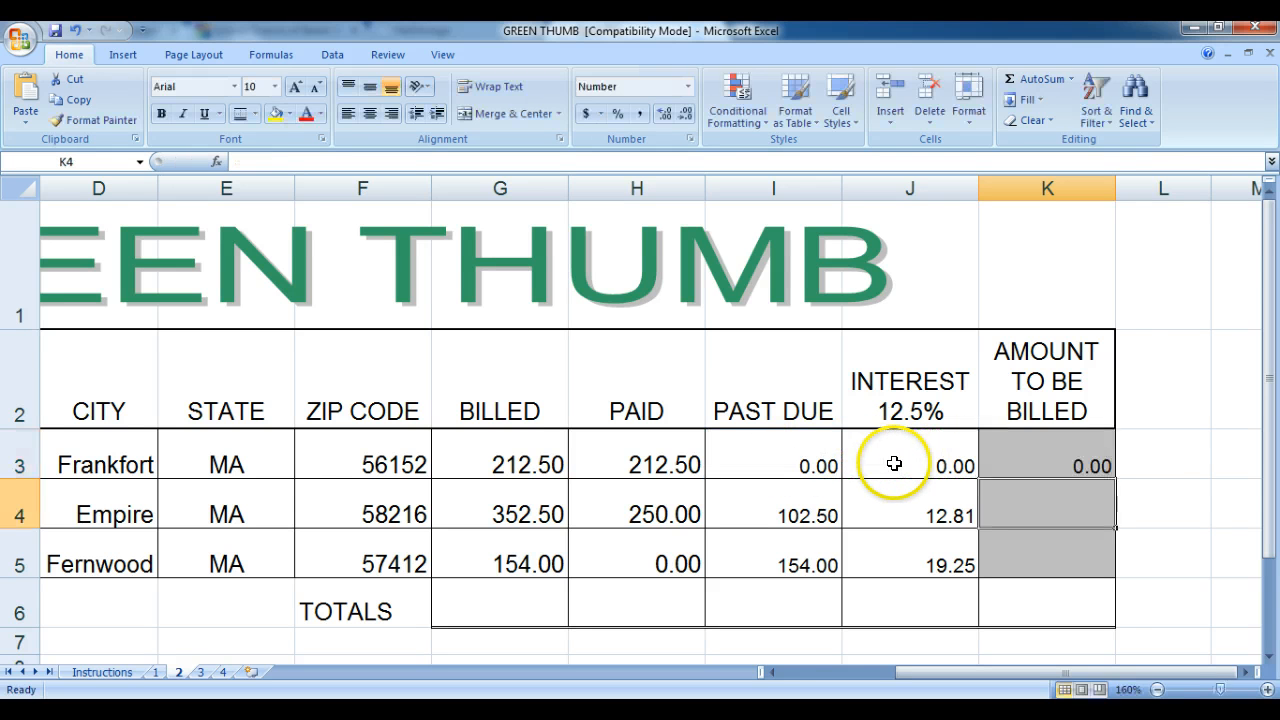
click(1060, 466)
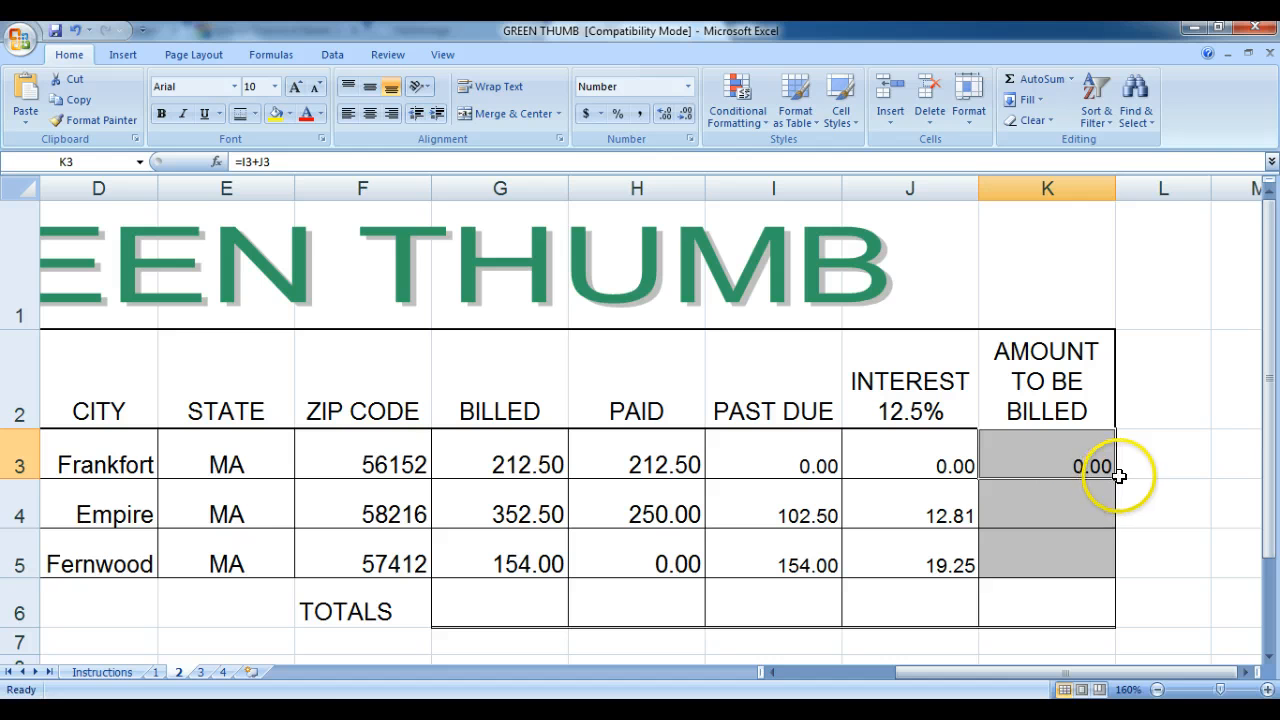
drag(1114, 478, 1114, 568)
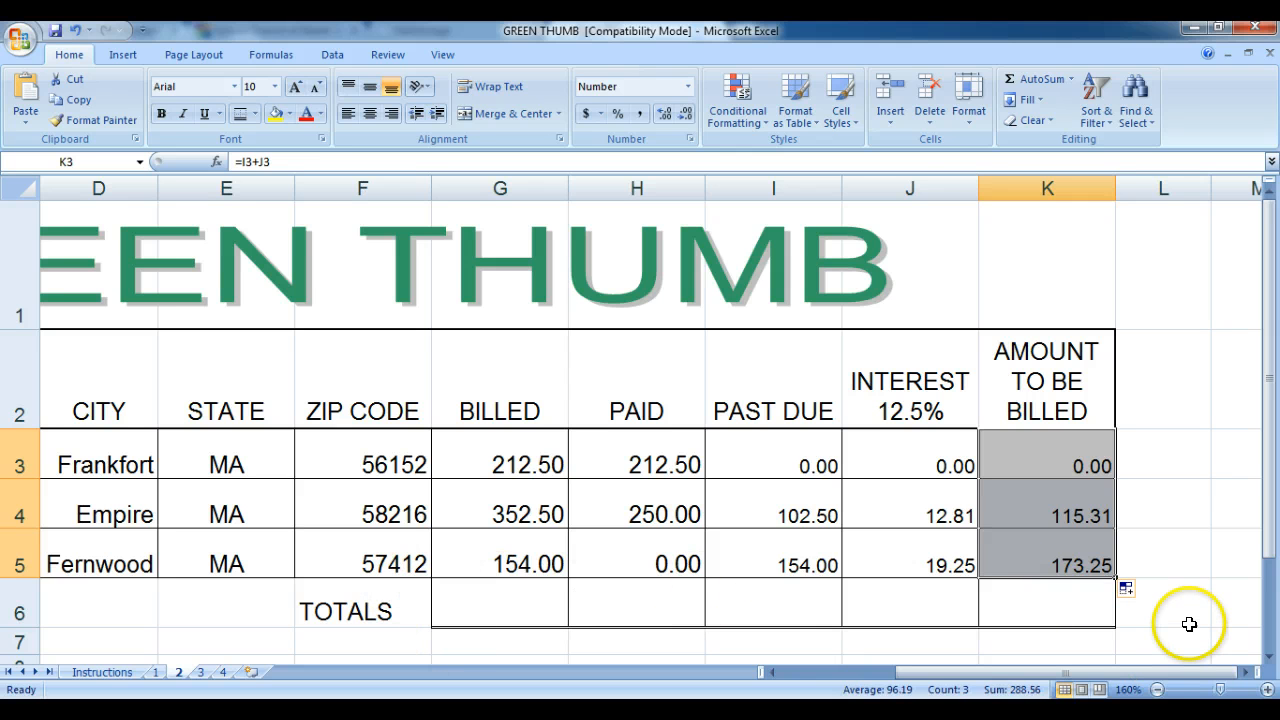
Total the billed column in G6 on worksheet 2 with =SUM(G3:G5) and fill the total across through K6.
click(523, 597)
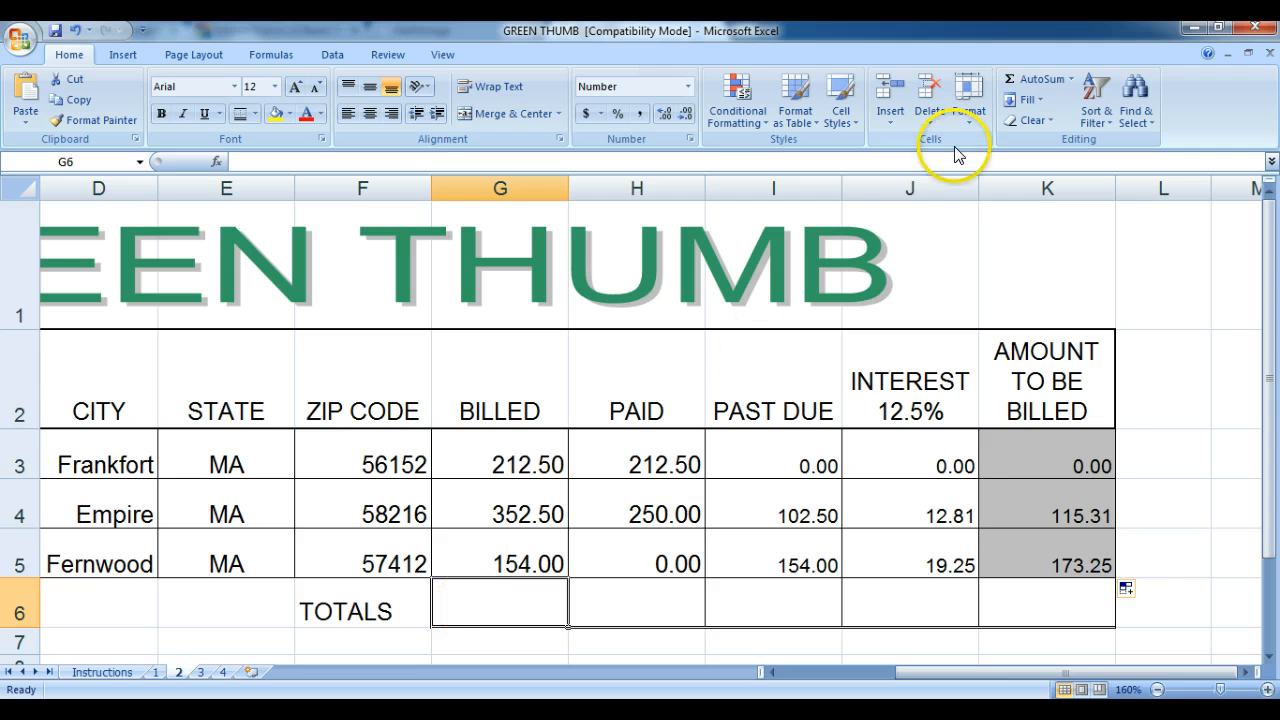
click(1071, 82)
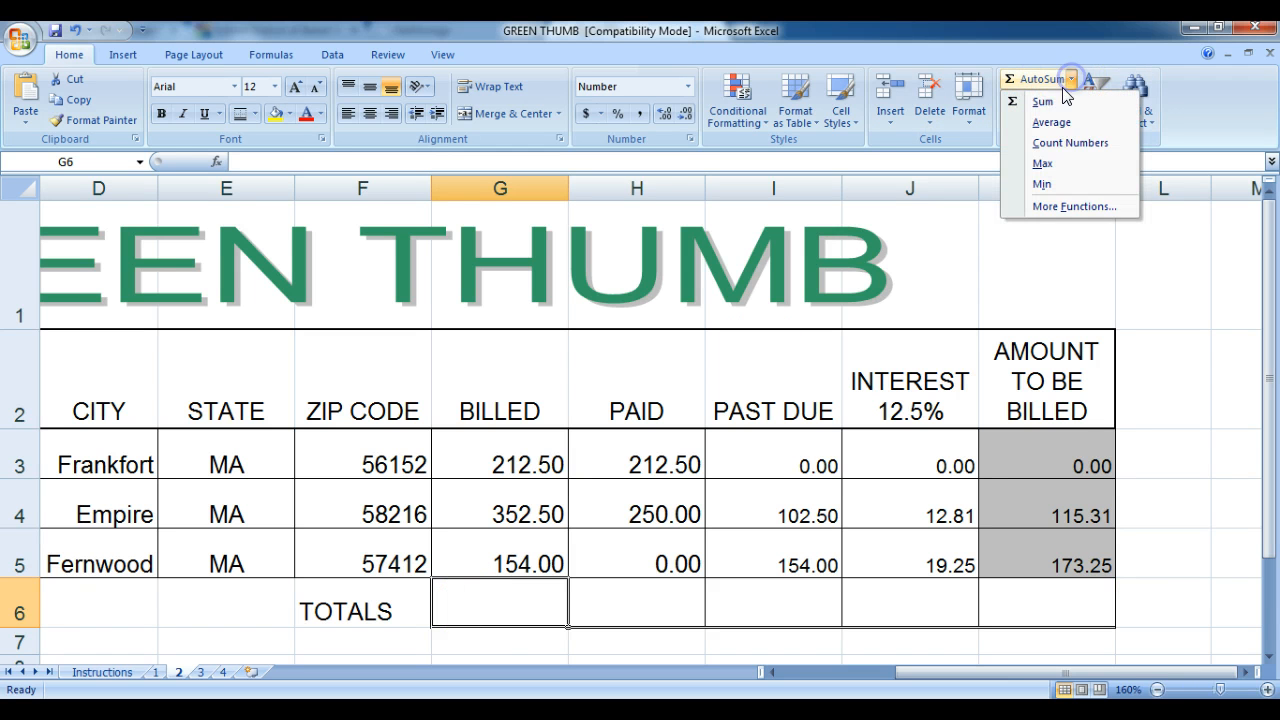
click(1050, 101)
key(Return)
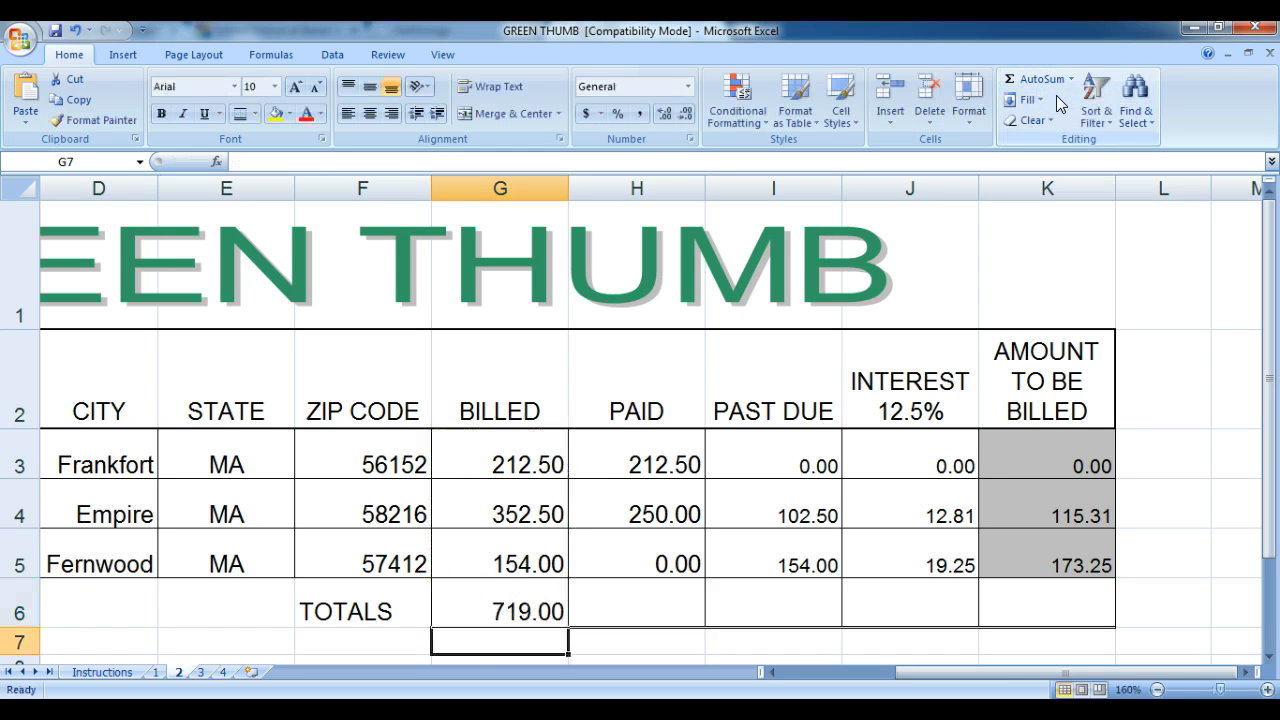
click(502, 606)
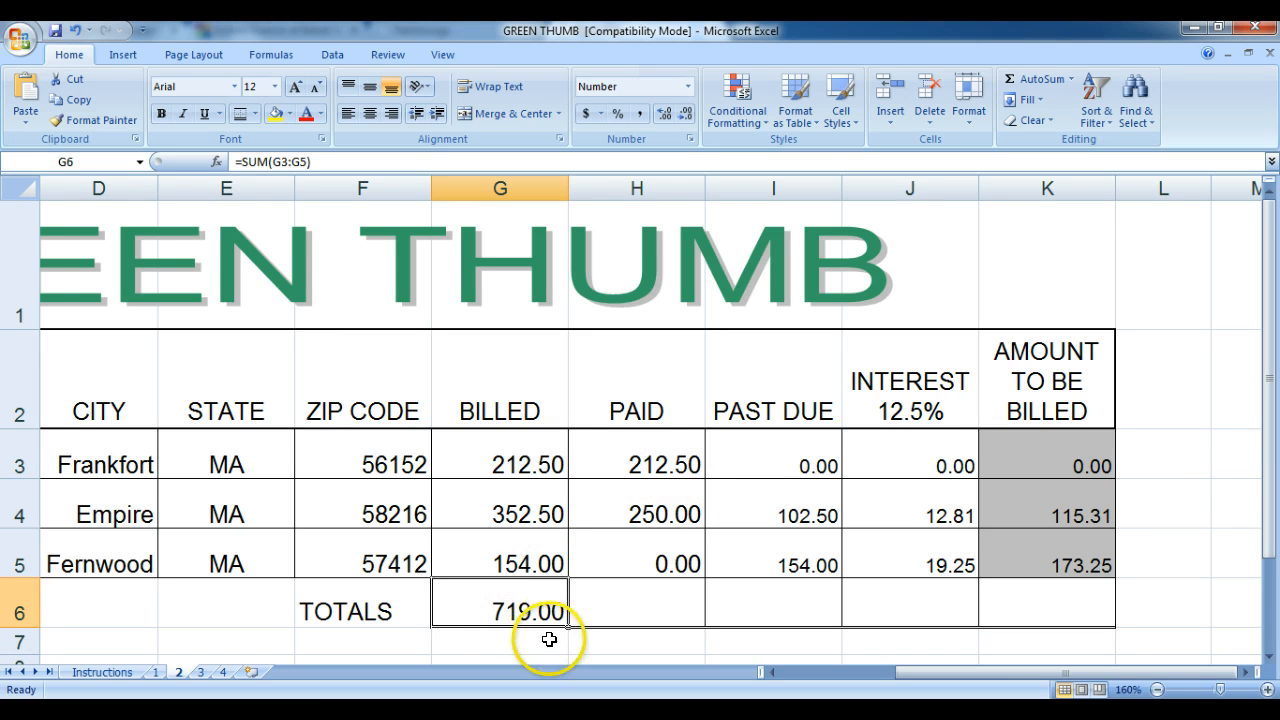
drag(567, 628, 1083, 628)
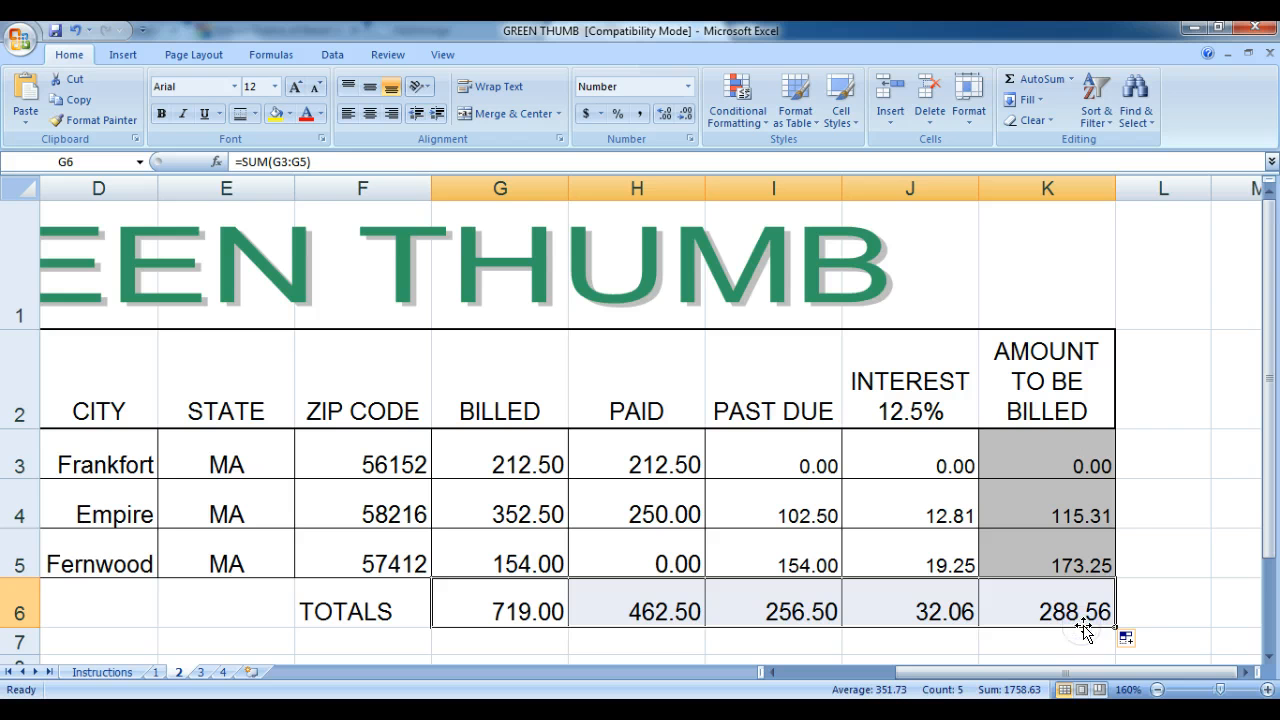
Open worksheet 3 and show its billing columns at 150% zoom.
click(201, 674)
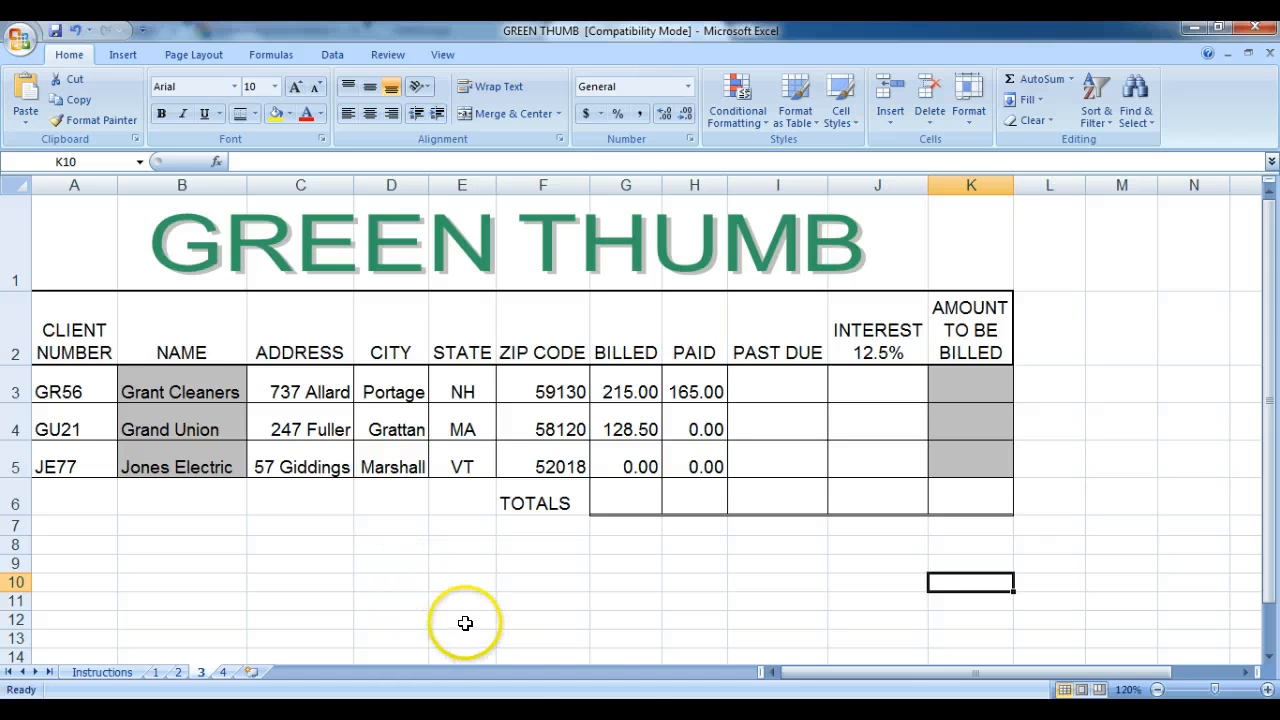
click(1268, 690)
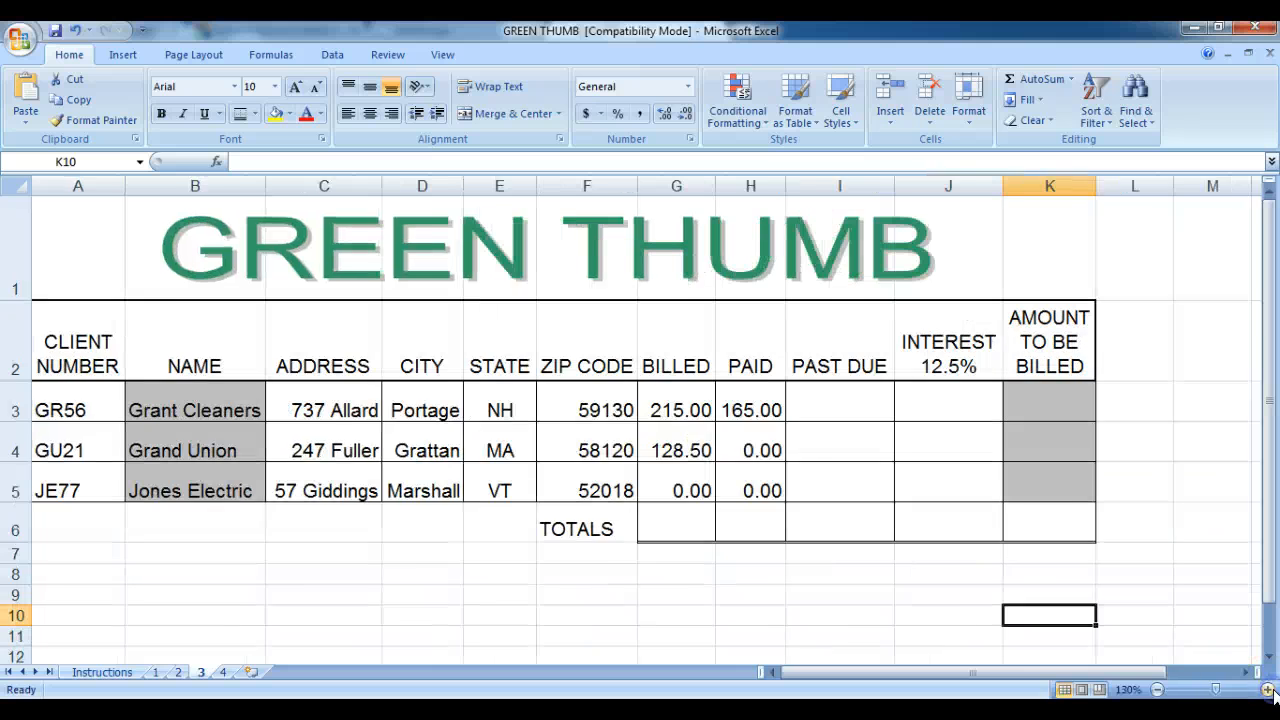
click(1268, 690)
click(1268, 690)
drag(1182, 674, 1251, 675)
drag(1268, 507, 1265, 478)
Enter the past due formula =G3-H3 in I3 on worksheet 3 and fill it down through I5.
click(695, 443)
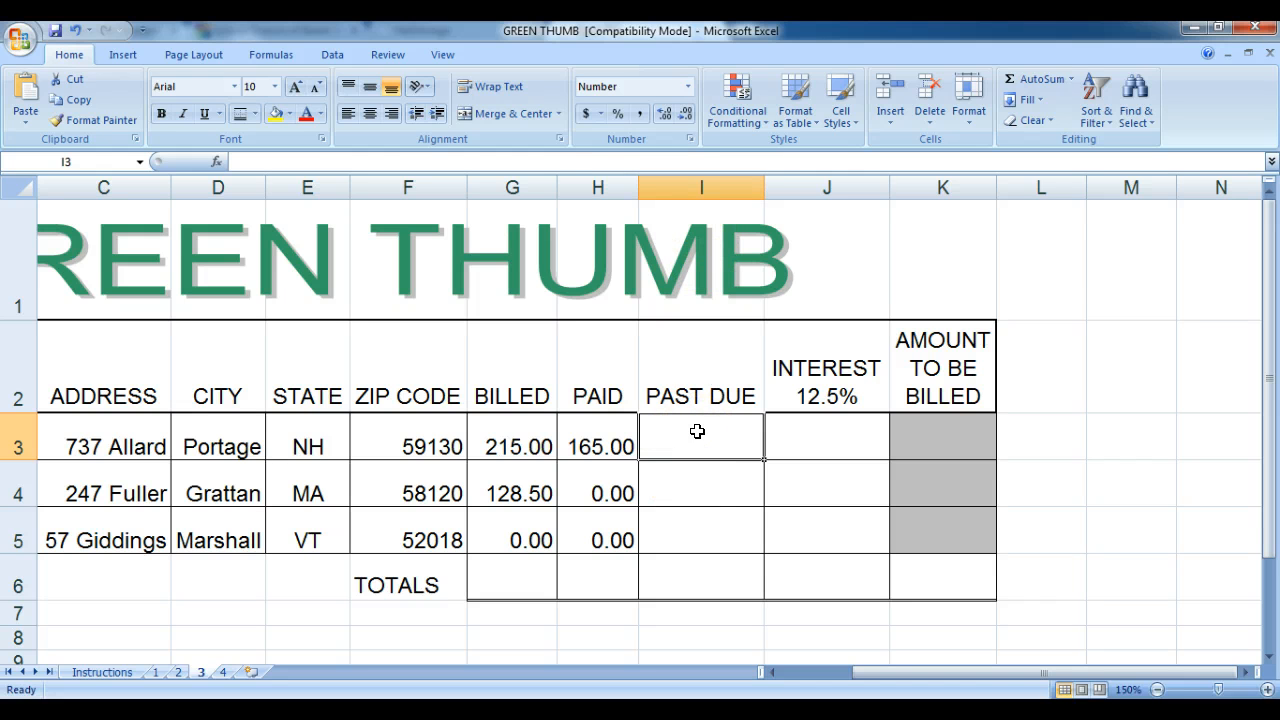
text(=)
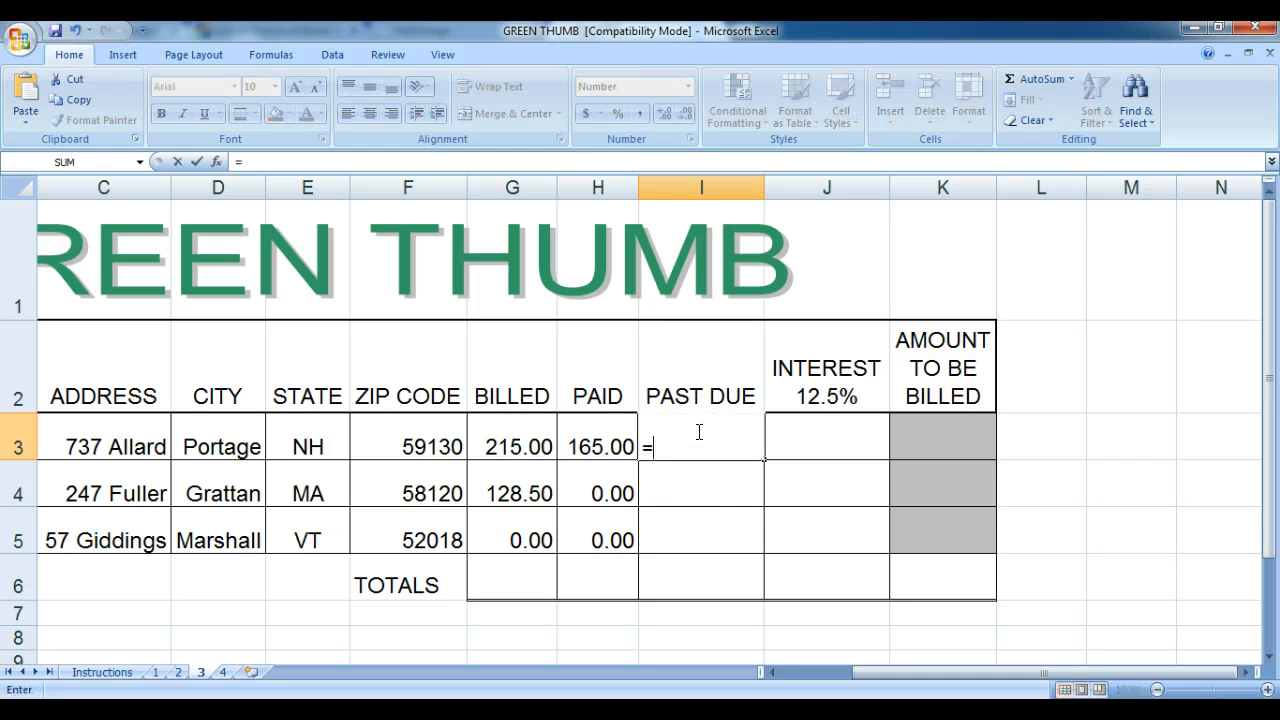
click(519, 446)
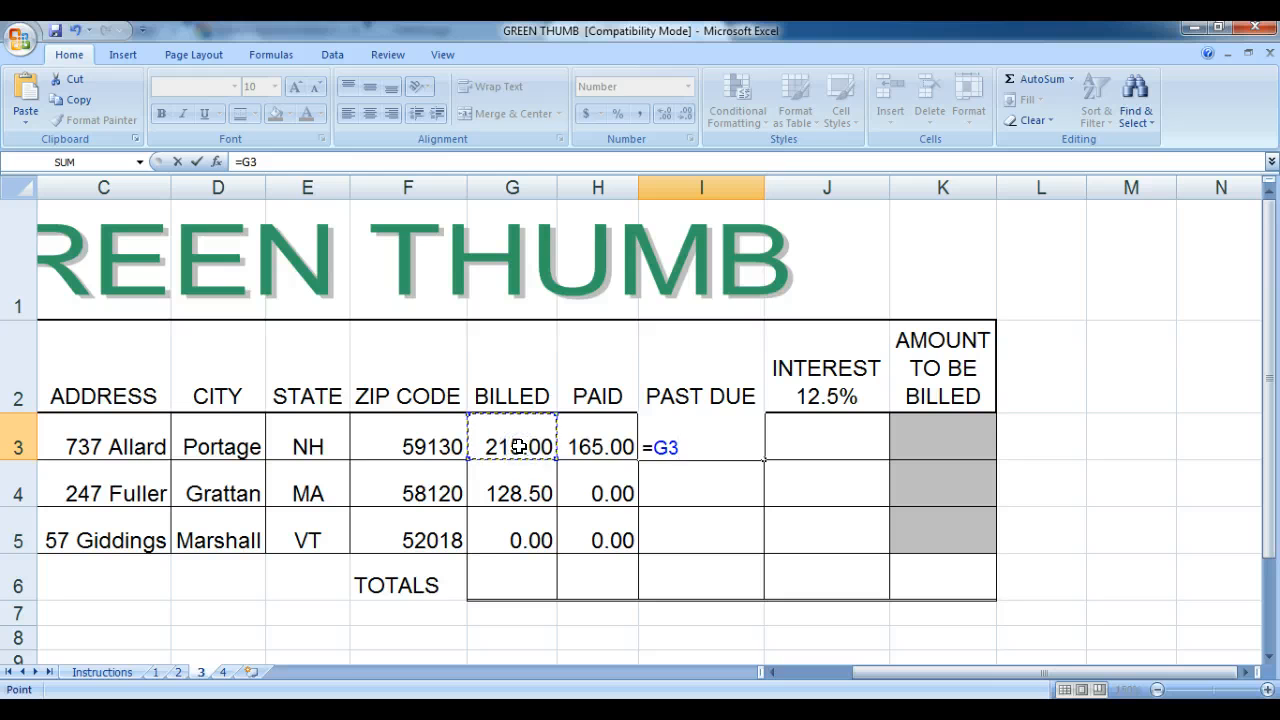
text(-)
click(592, 446)
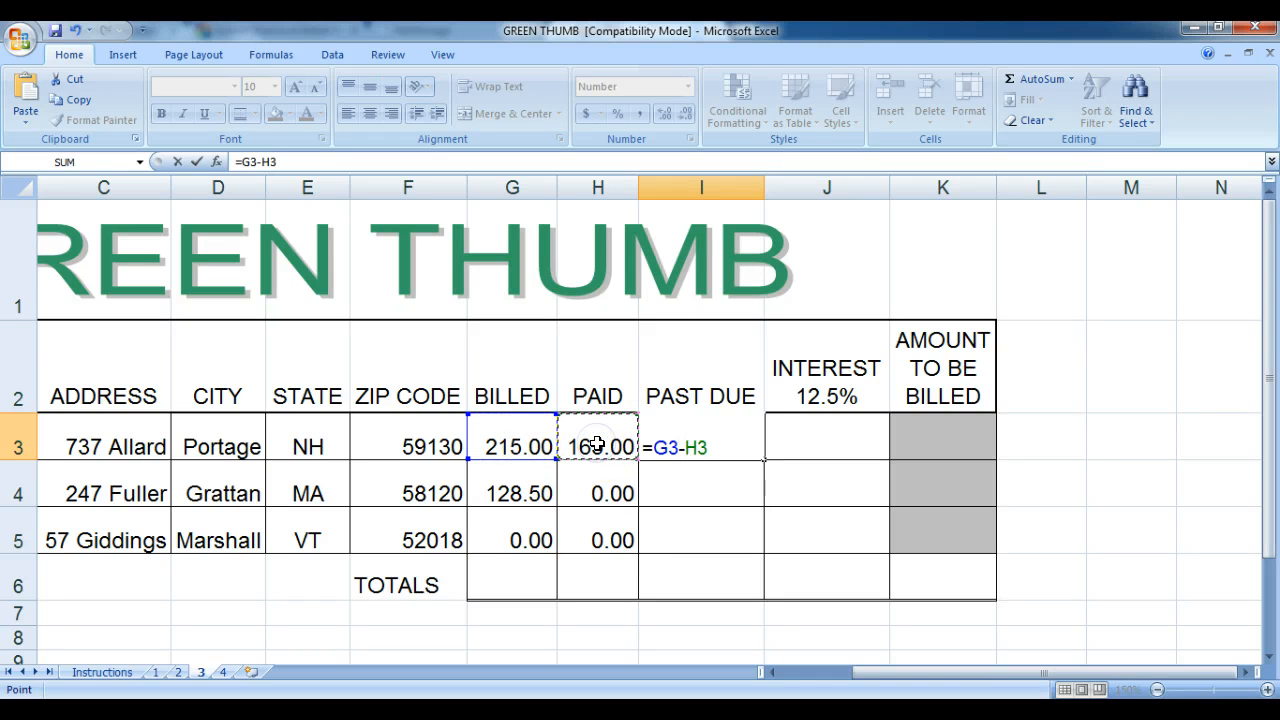
key(Return)
click(663, 440)
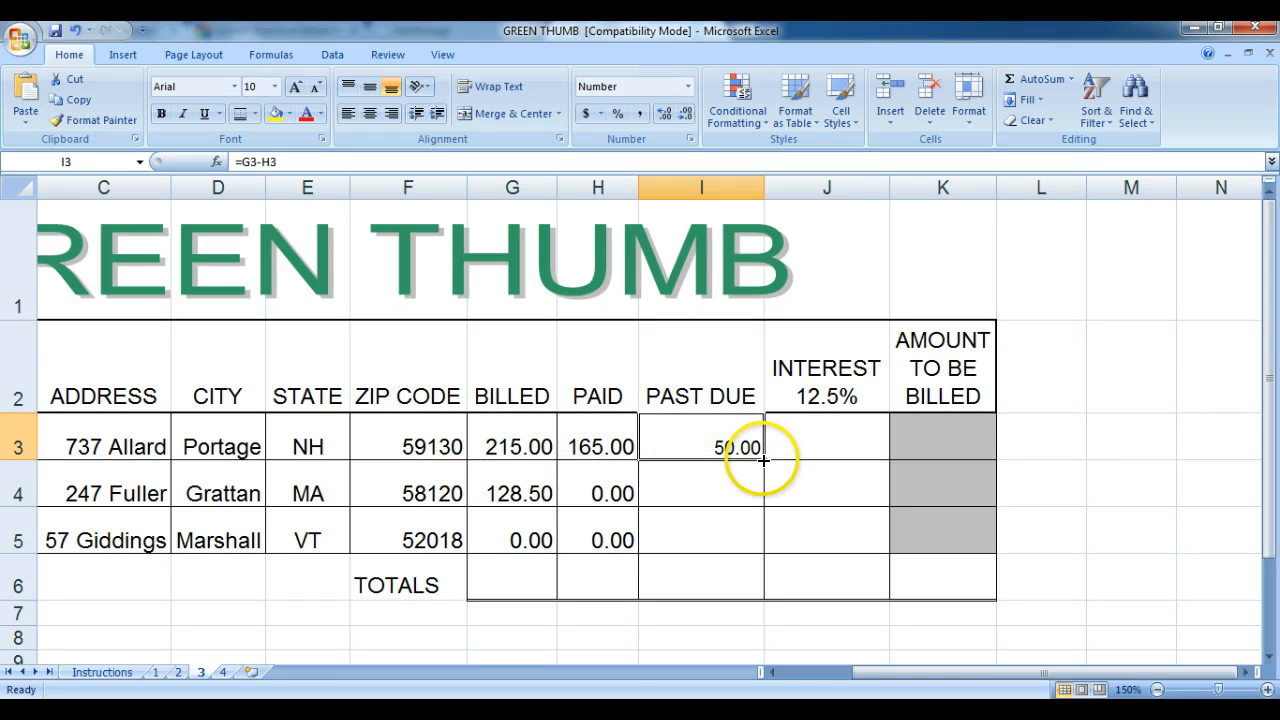
drag(763, 460, 758, 542)
Enter the interest formula =I3*12.5% in J3 on worksheet 3 and fill it down through J5.
click(810, 429)
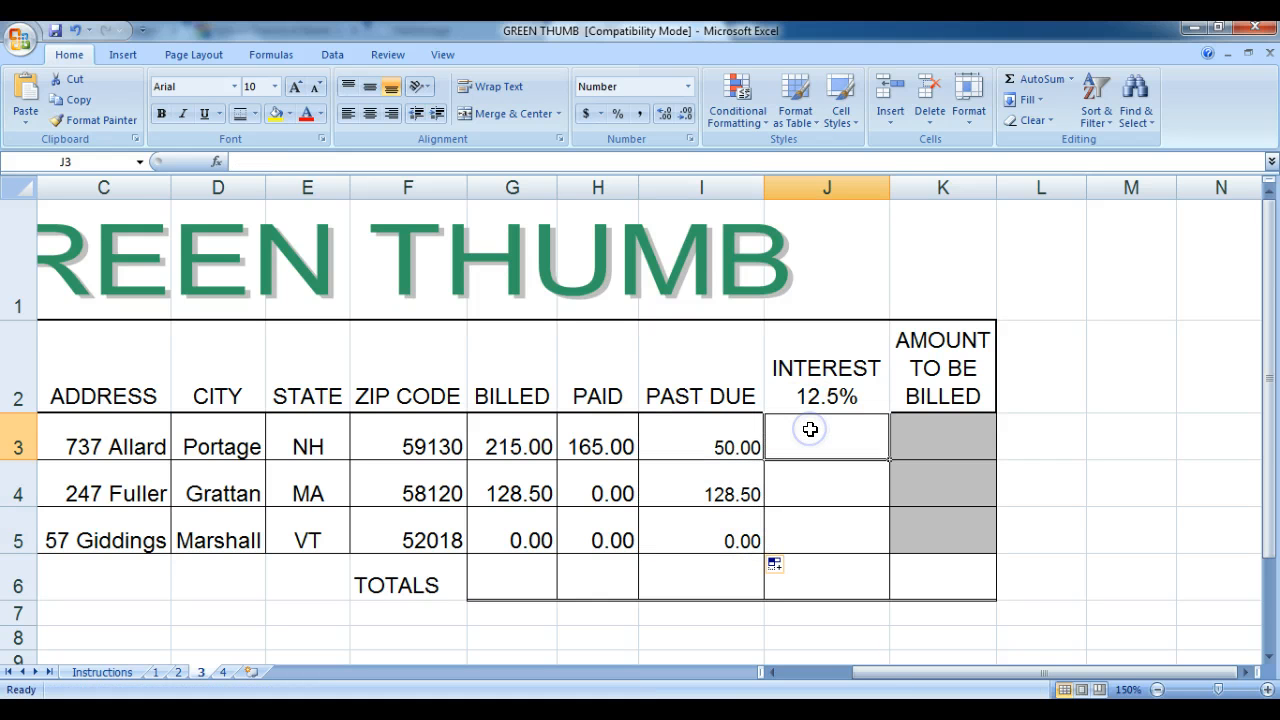
text(=)
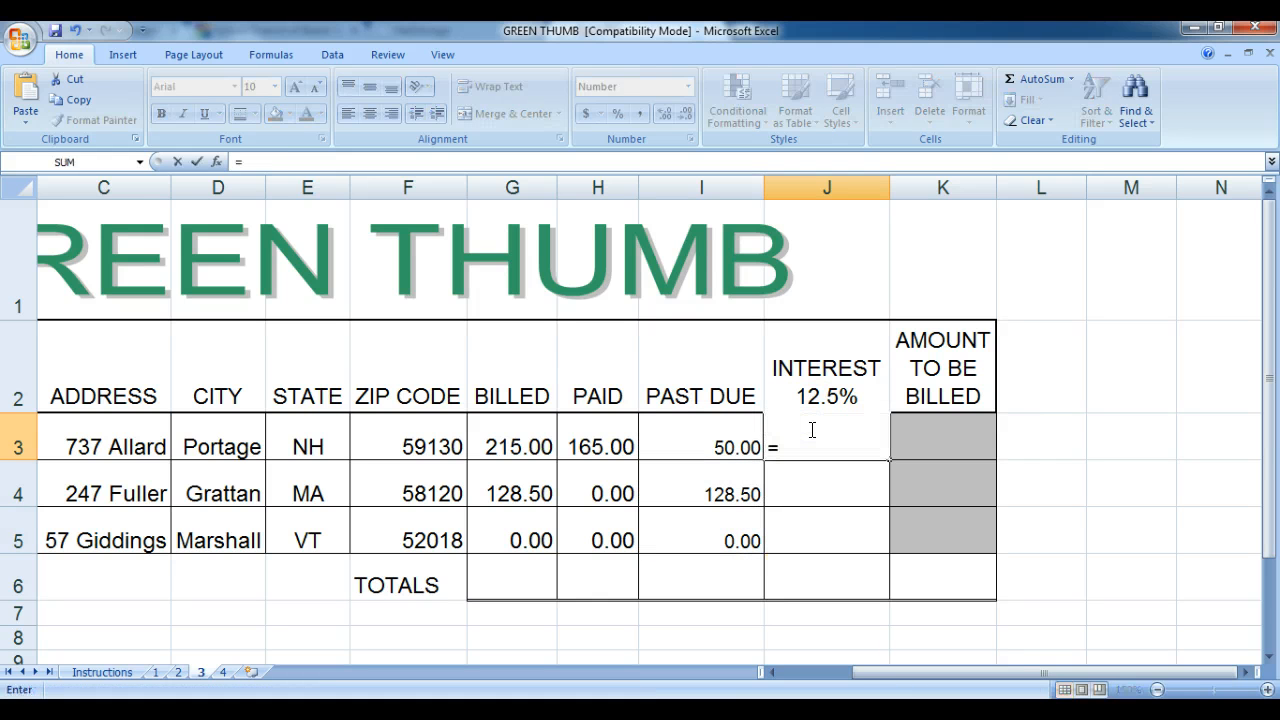
click(700, 445)
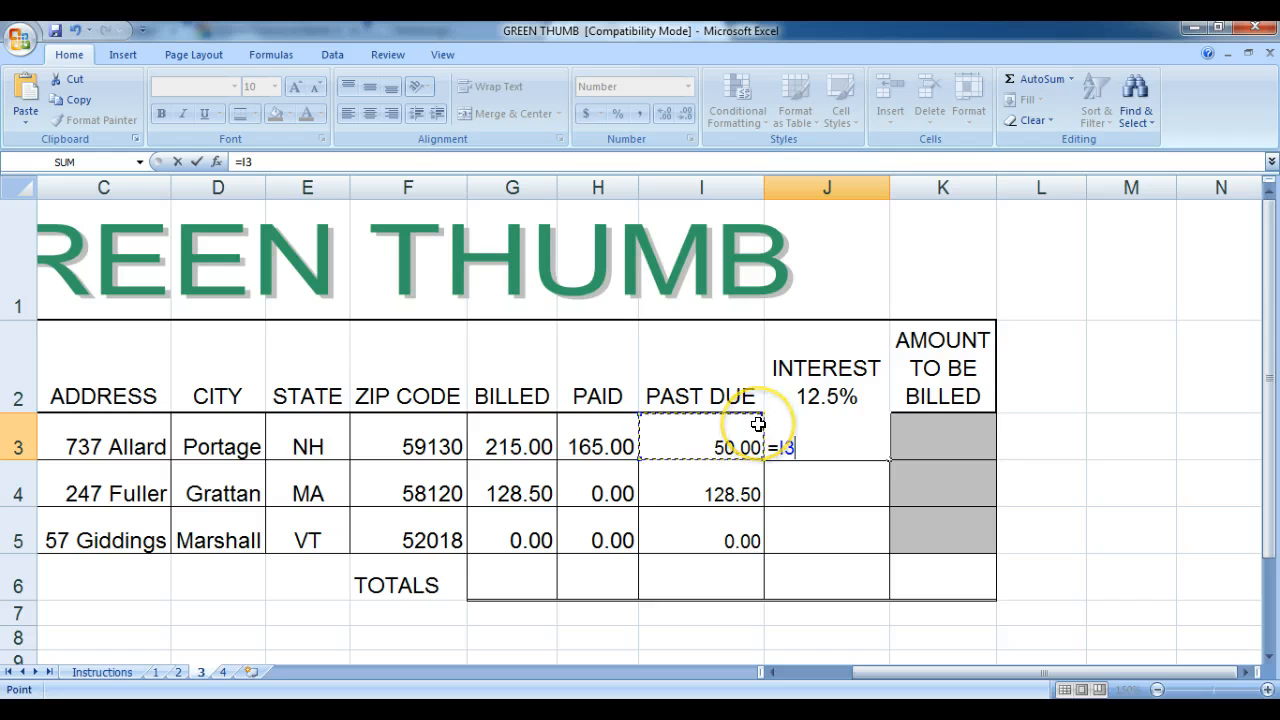
text(*)
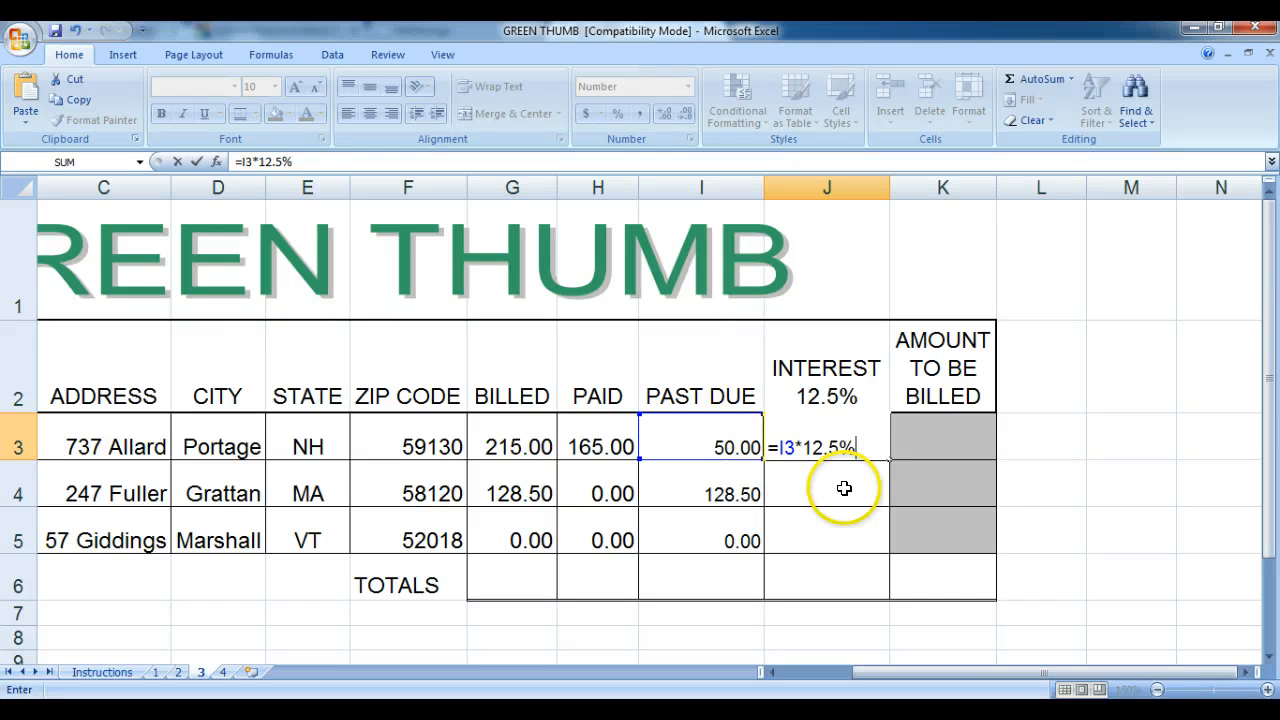
key(Return)
click(840, 444)
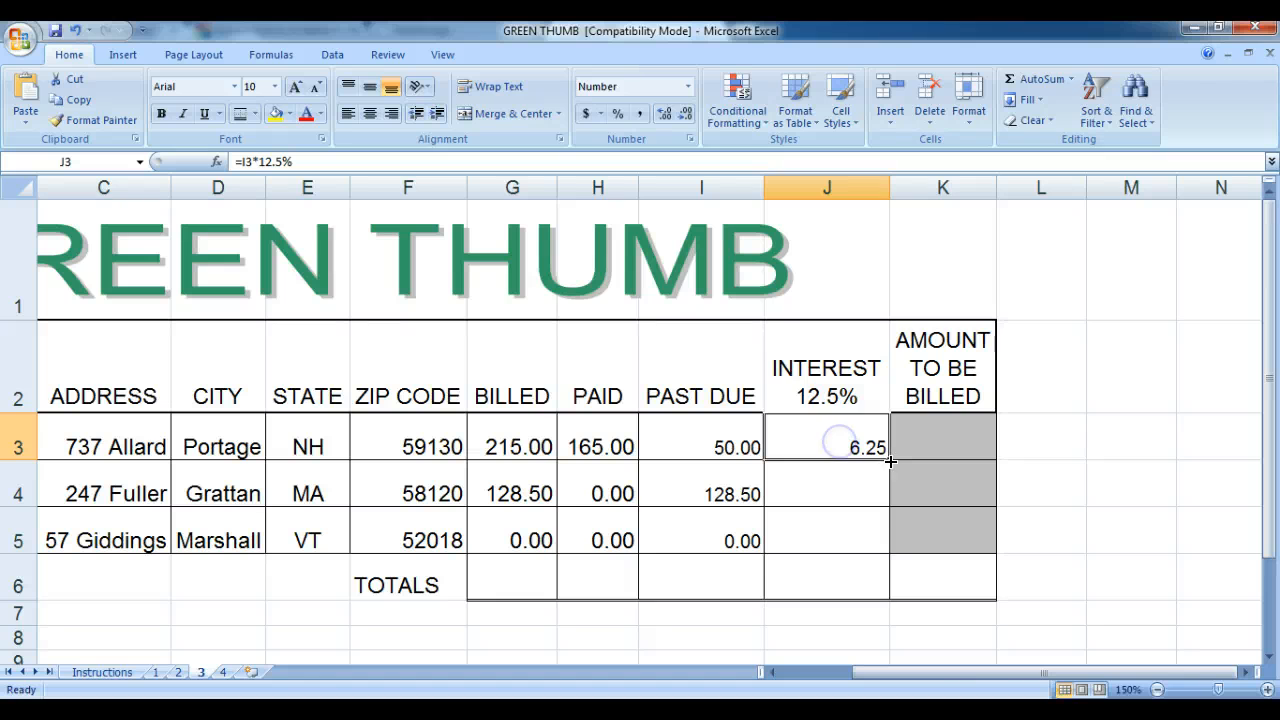
drag(888, 458, 884, 540)
Enter the amount to be billed formula =I3+J3 in K3 on worksheet 3 and fill it down through K5.
click(917, 440)
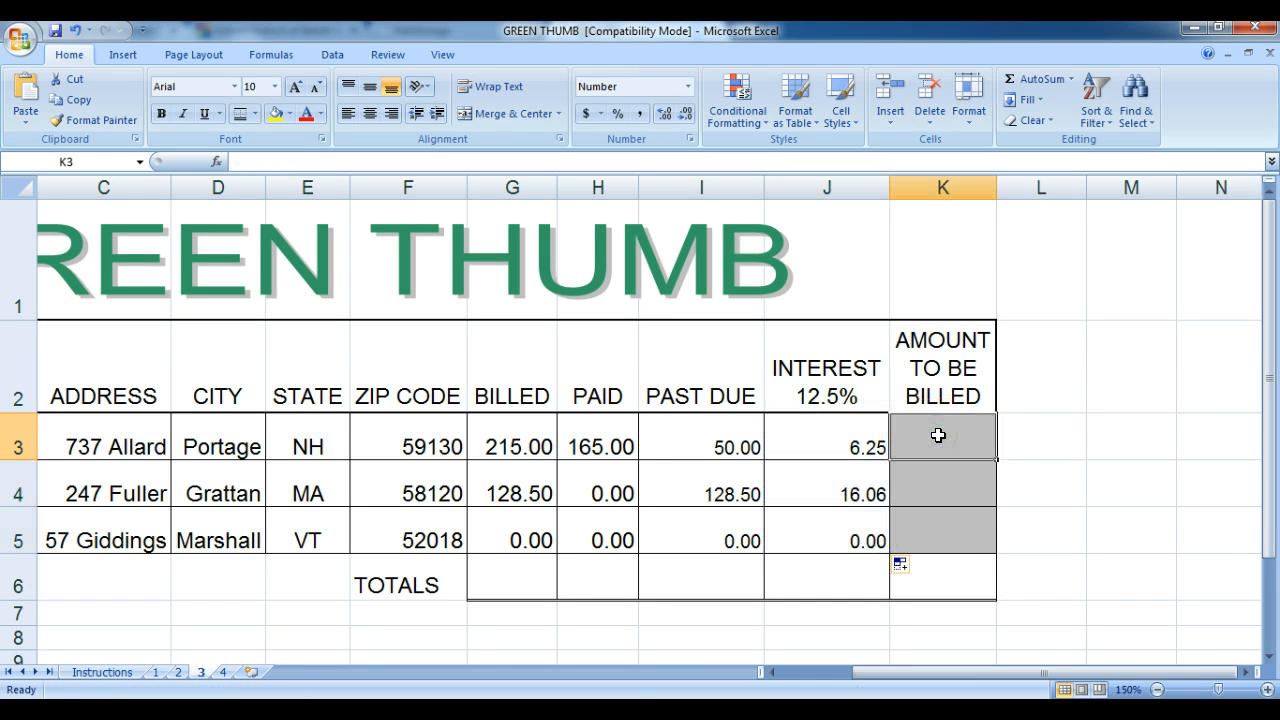
text(=)
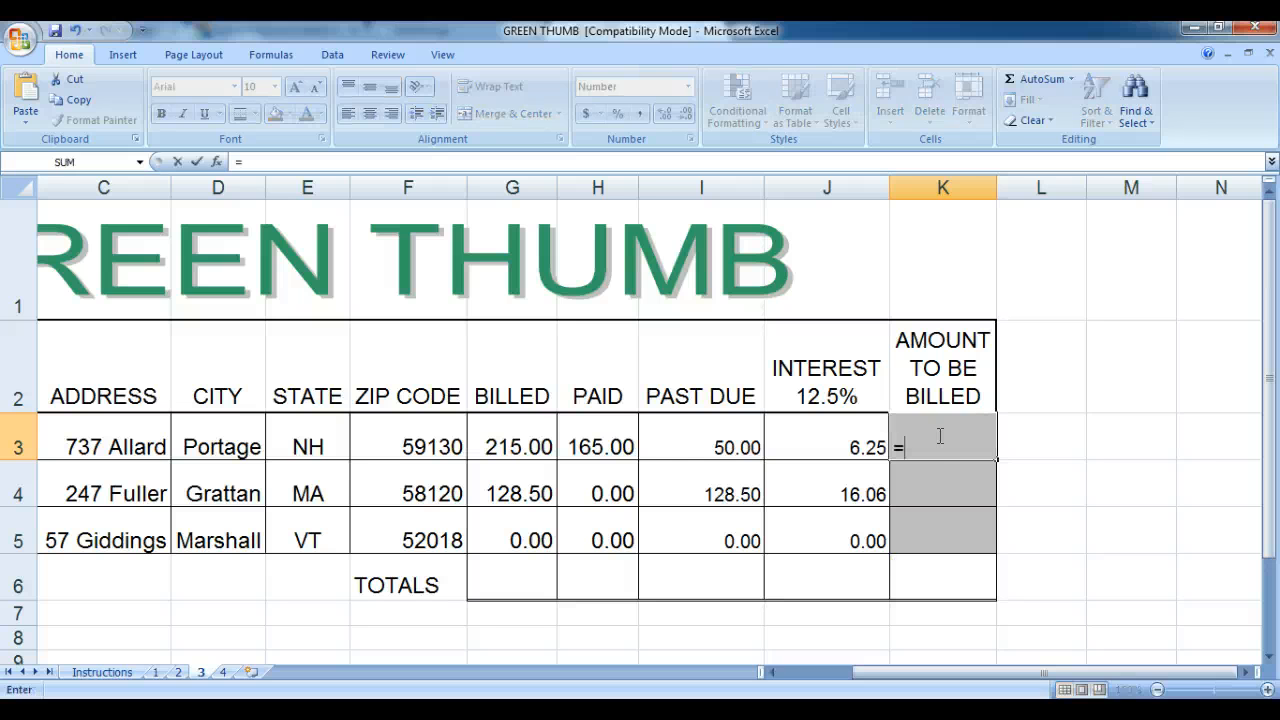
click(707, 432)
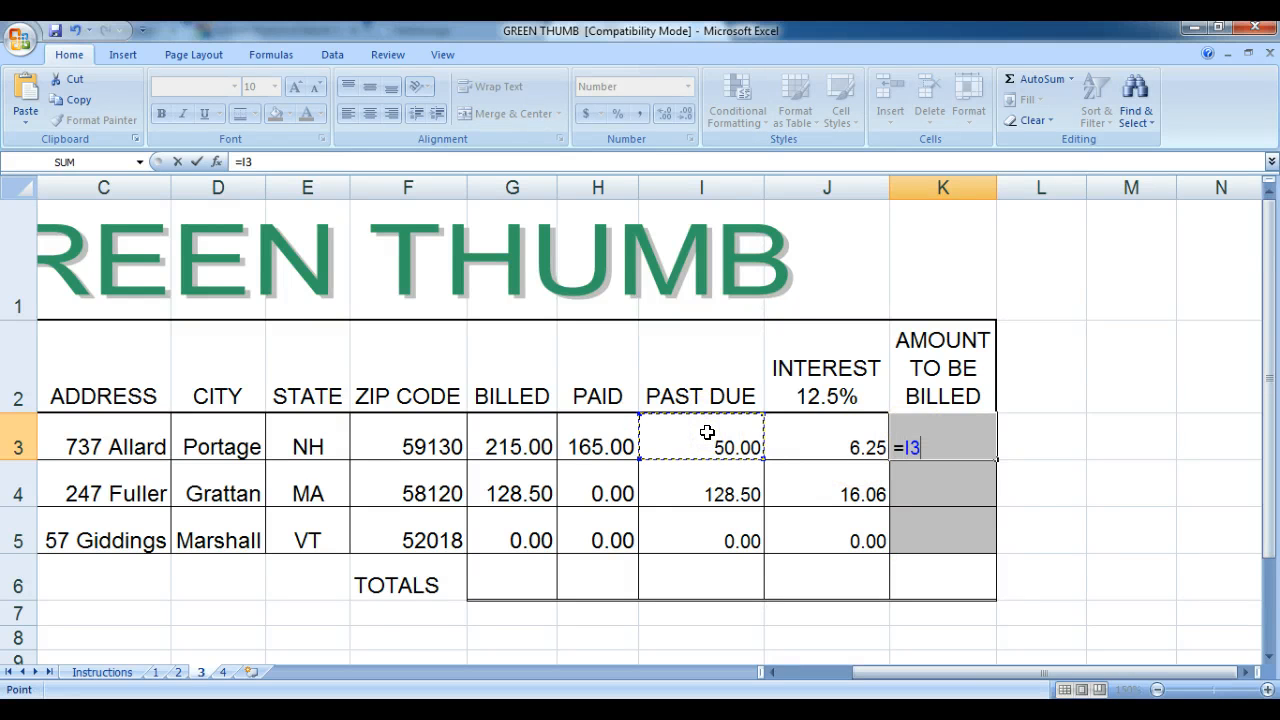
text(+)
click(820, 440)
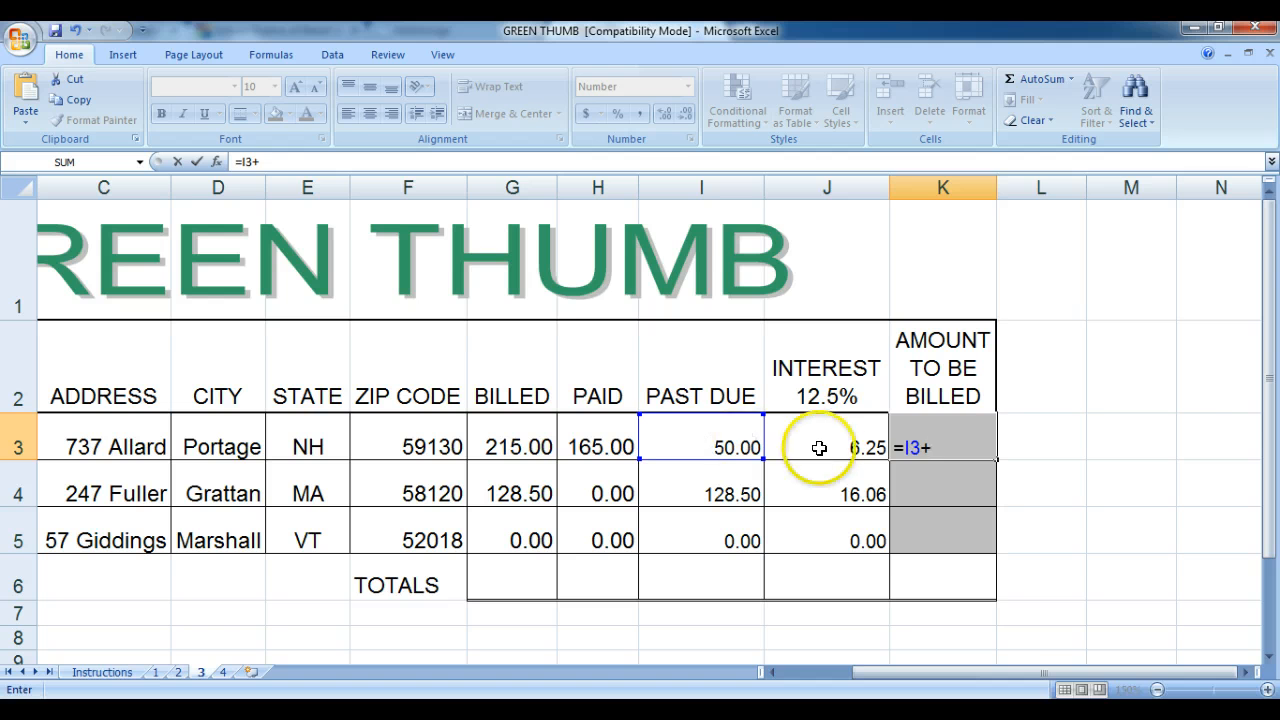
key(Return)
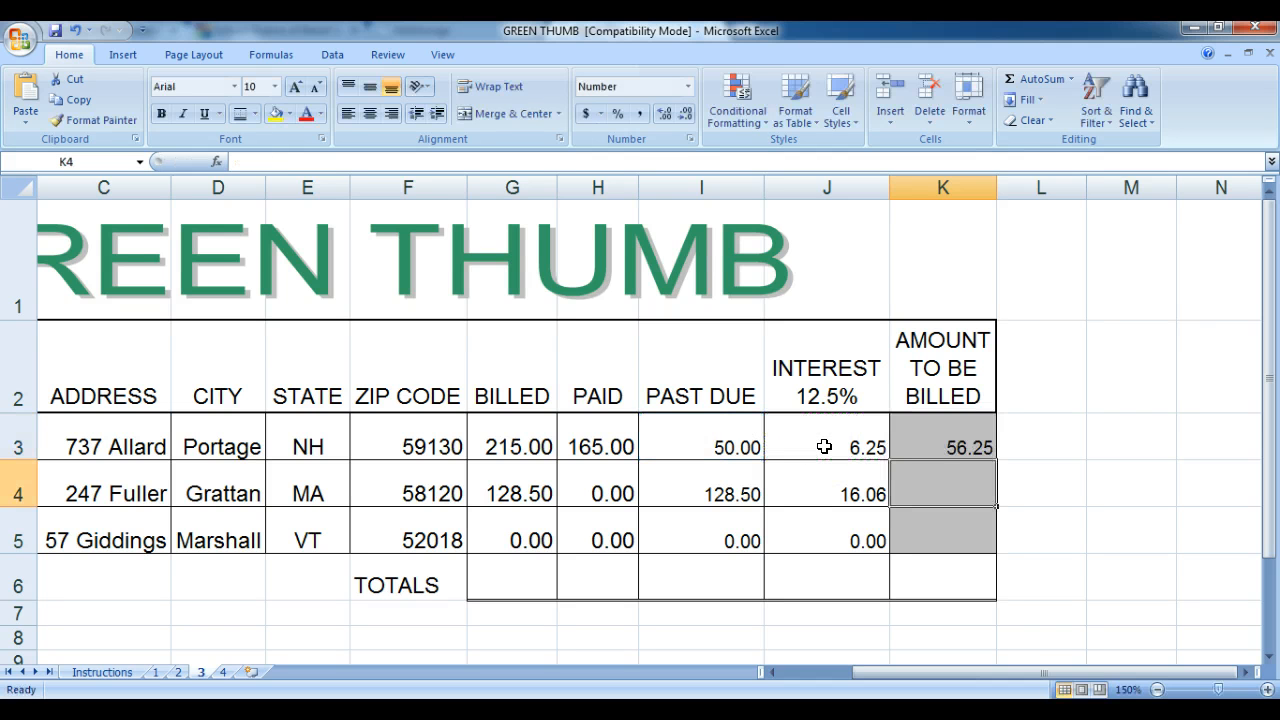
click(928, 440)
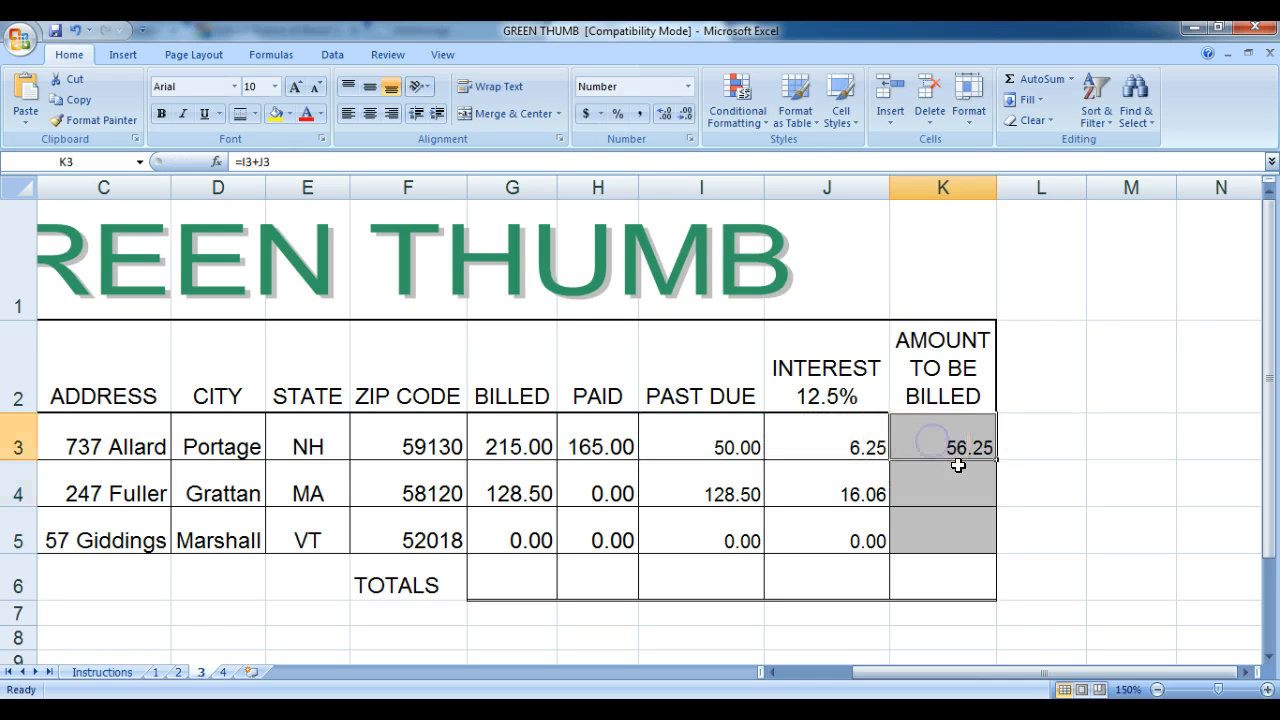
drag(996, 459, 988, 538)
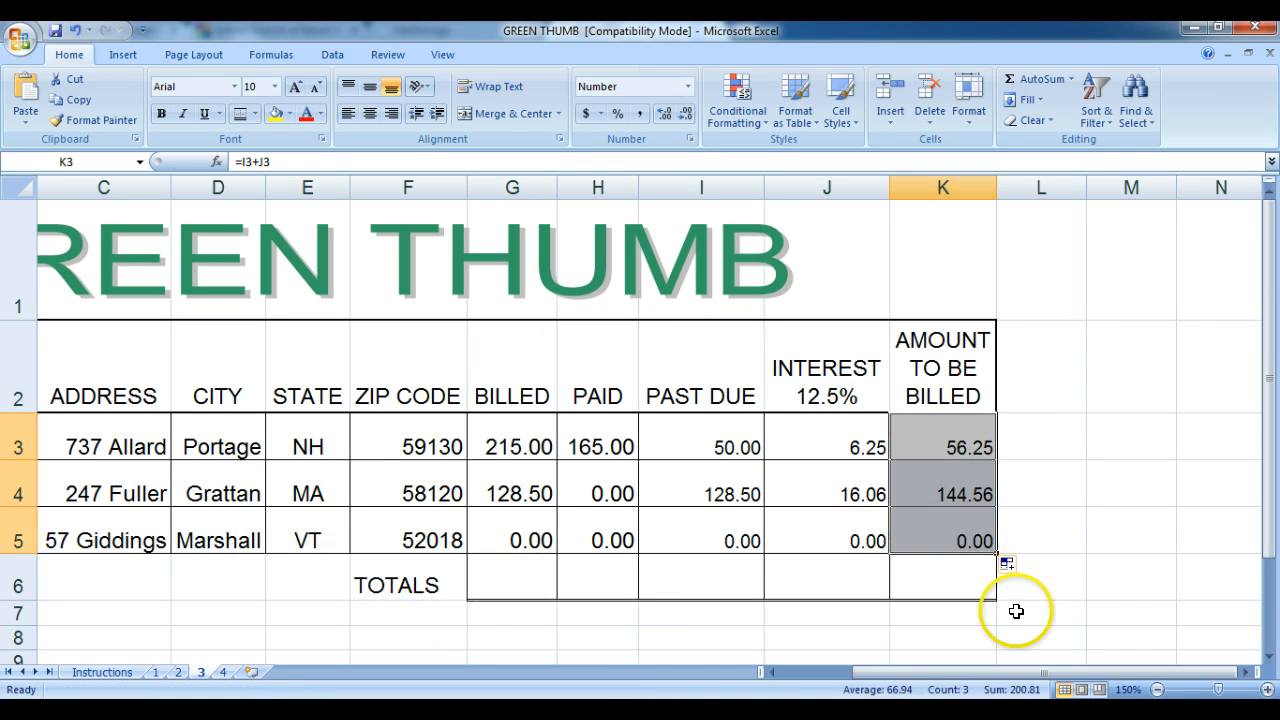
Total the billed column with =SUM(G3:G5) in G6 on worksheet 3 and fill it across through K6.
click(531, 583)
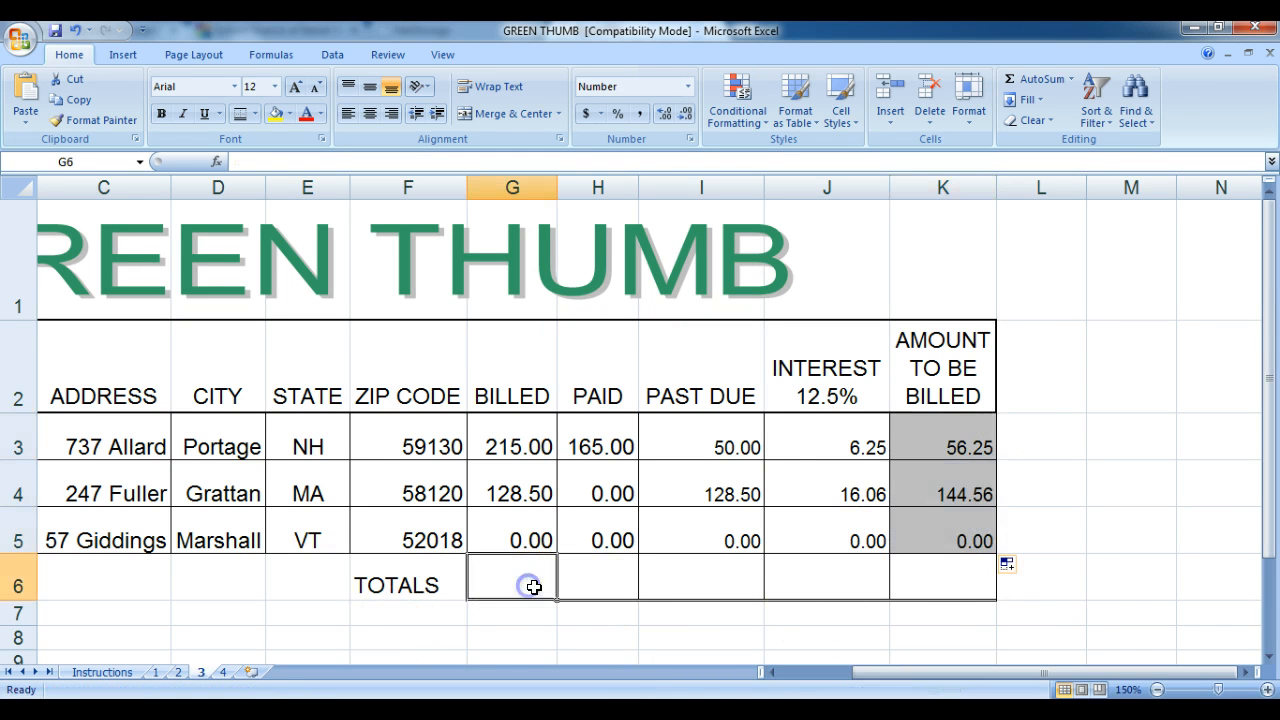
click(1072, 80)
click(1025, 96)
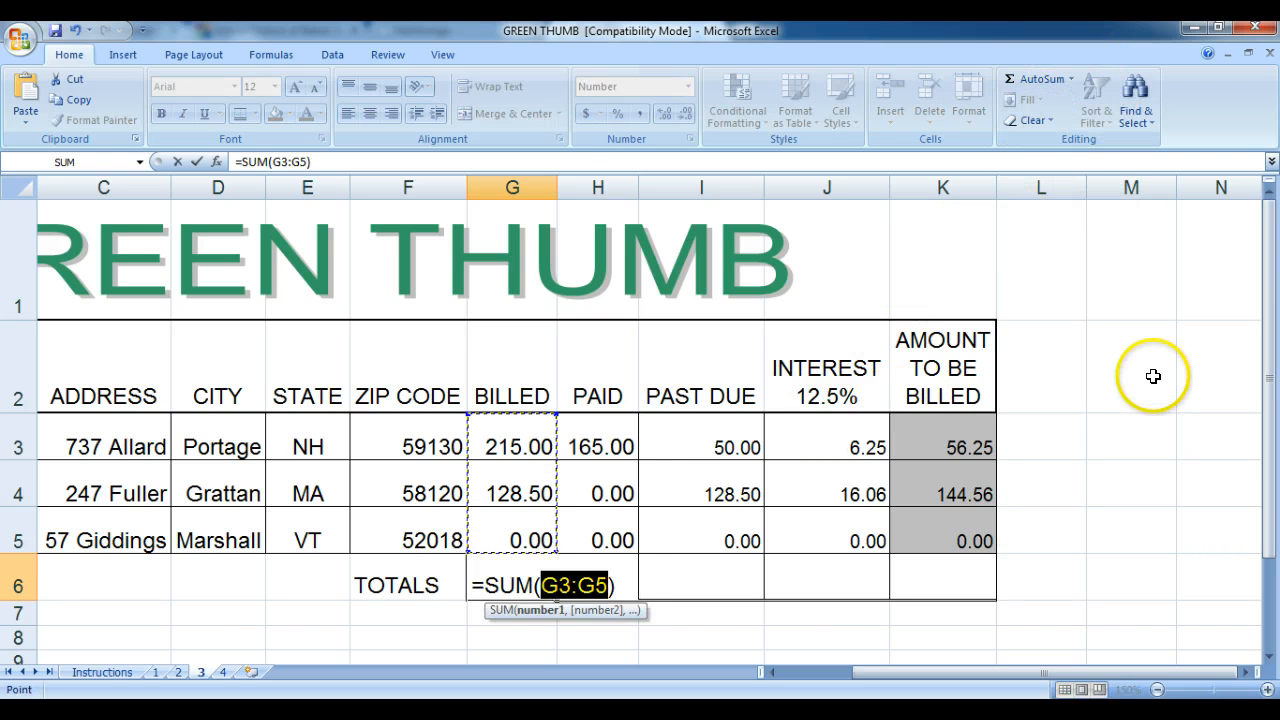
key(Return)
click(541, 565)
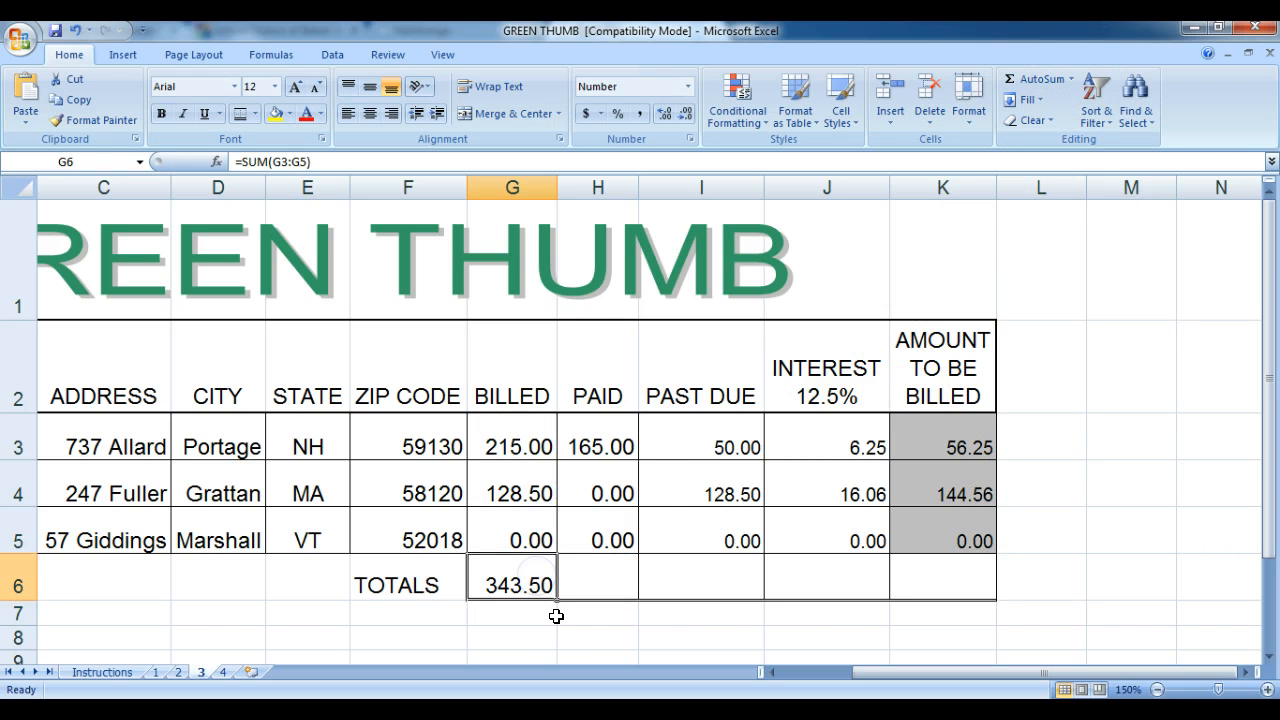
drag(556, 599, 985, 598)
click(1111, 539)
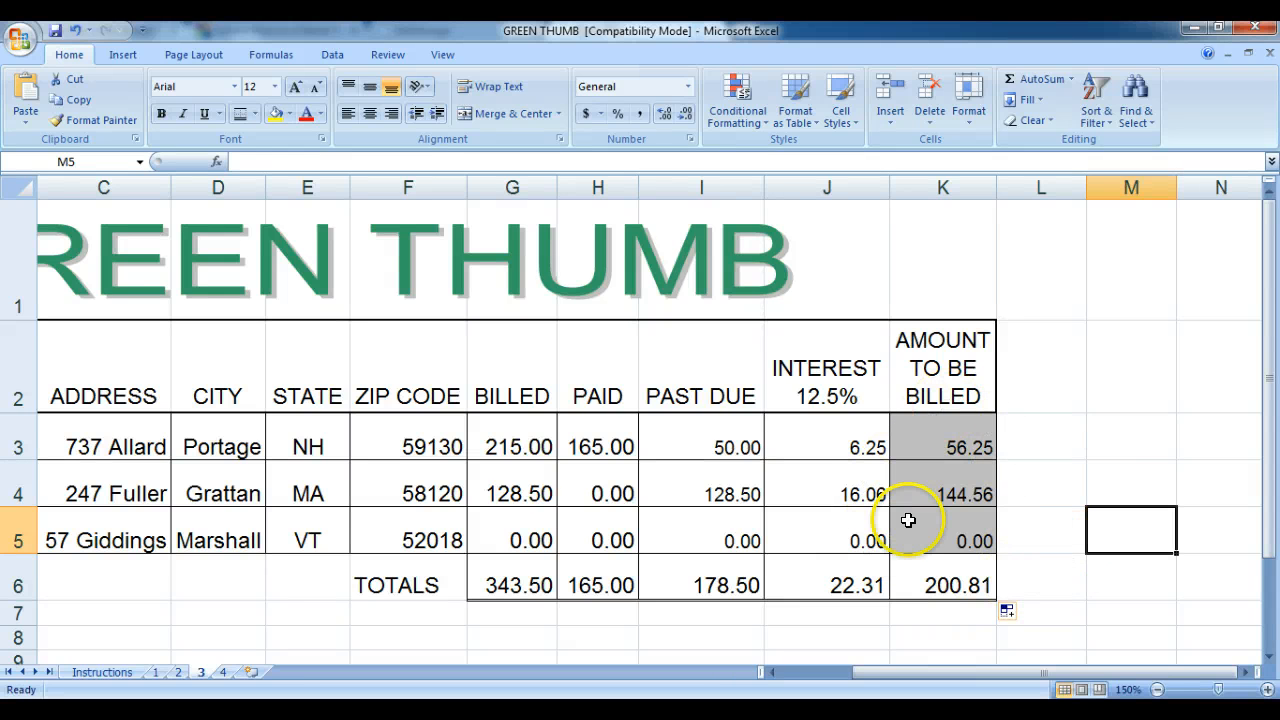
Review the past due, interest and amount to be billed formulas in I3, J3 and K3 on worksheet 3.
double_click(677, 435)
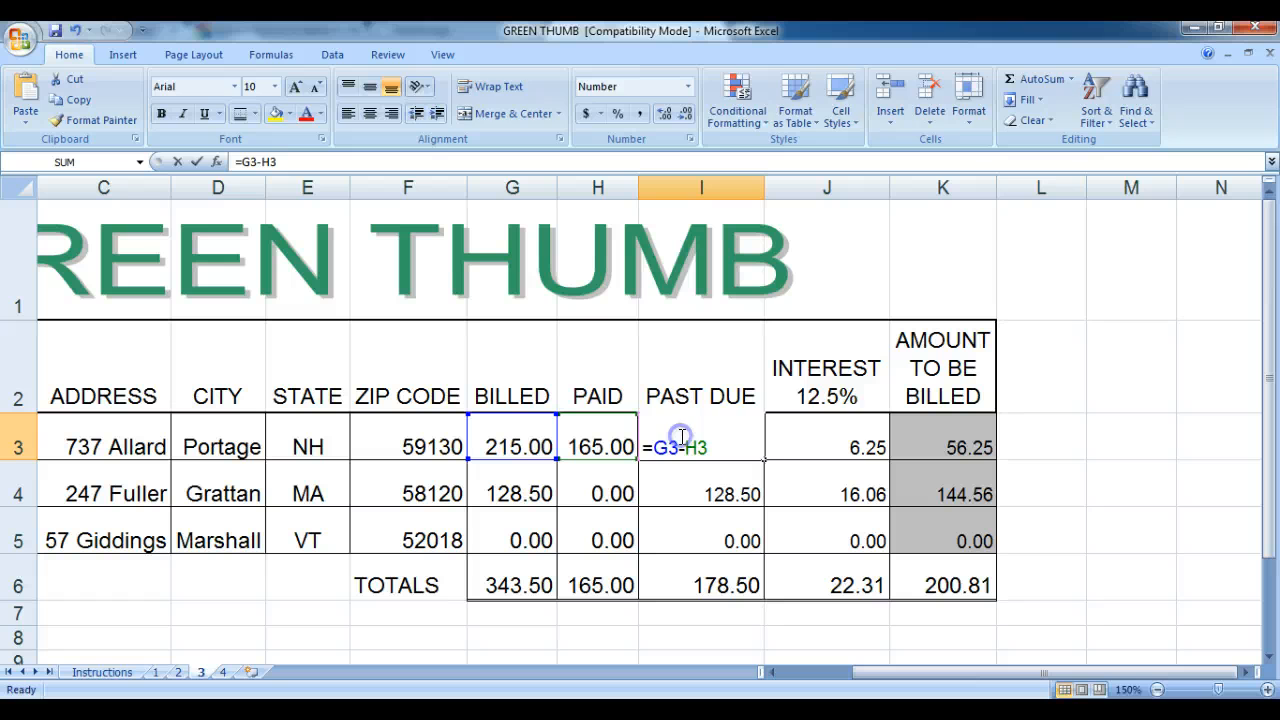
double_click(815, 440)
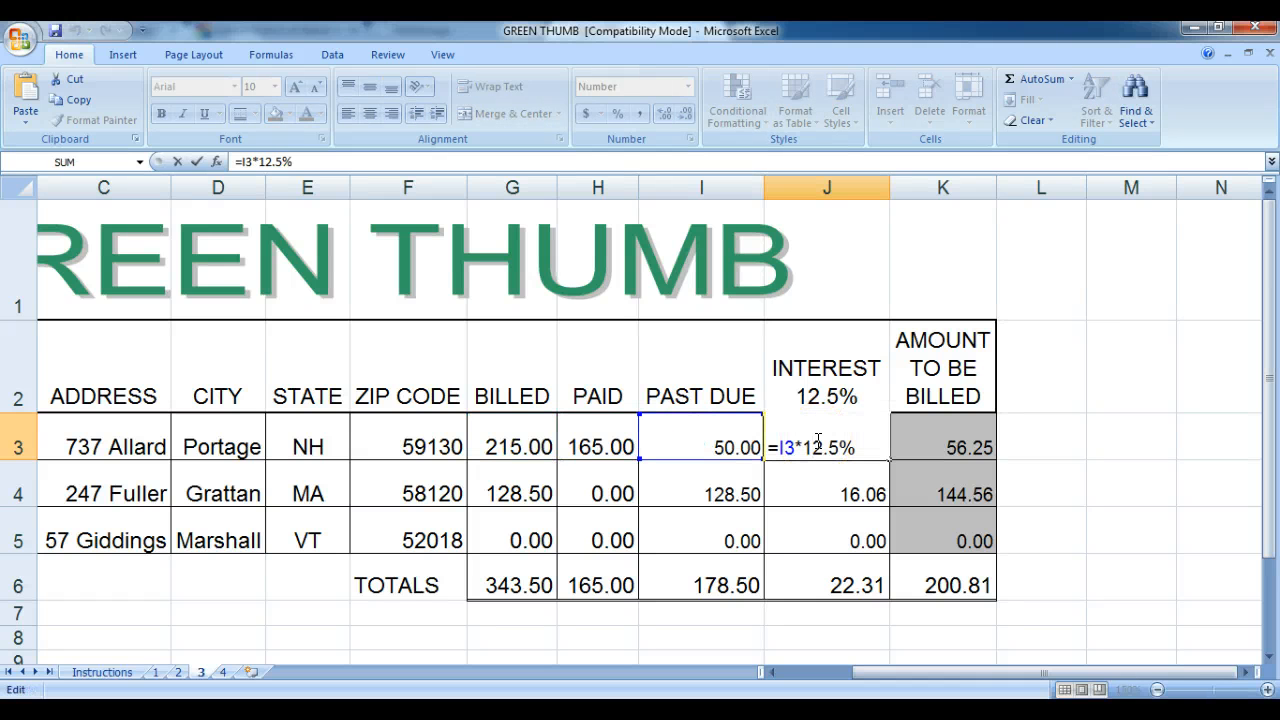
double_click(943, 438)
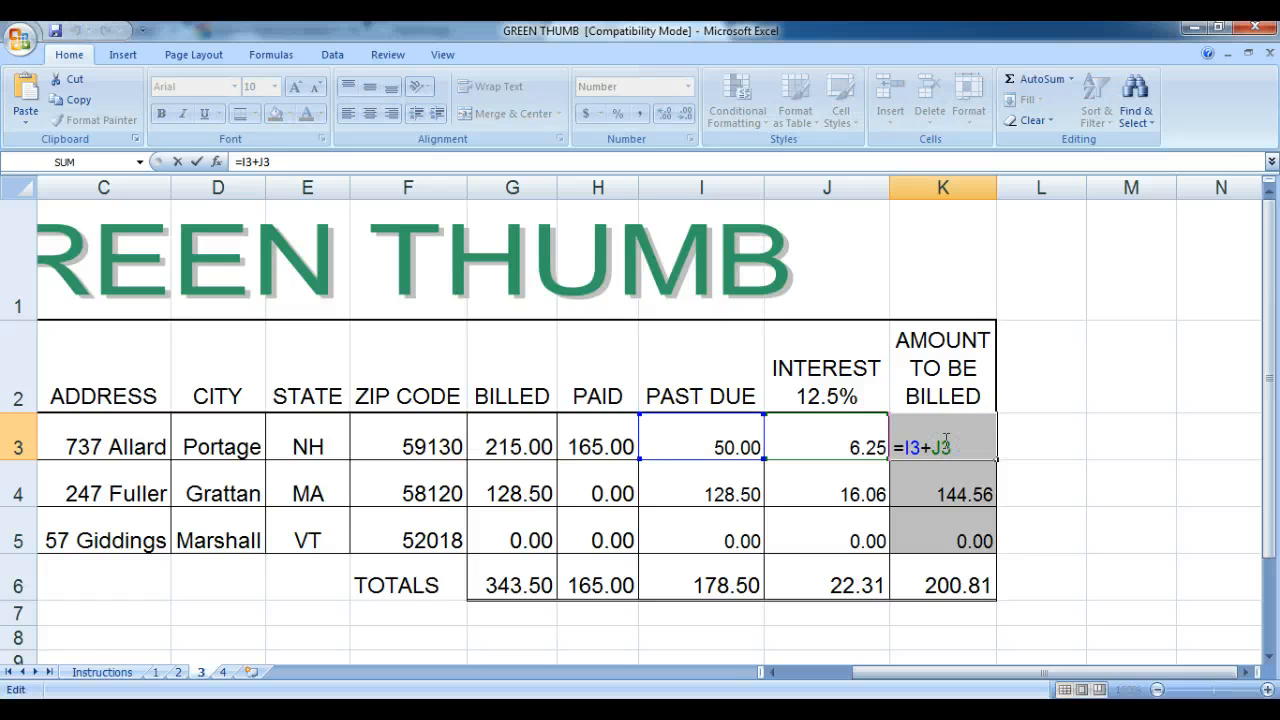
click(1044, 436)
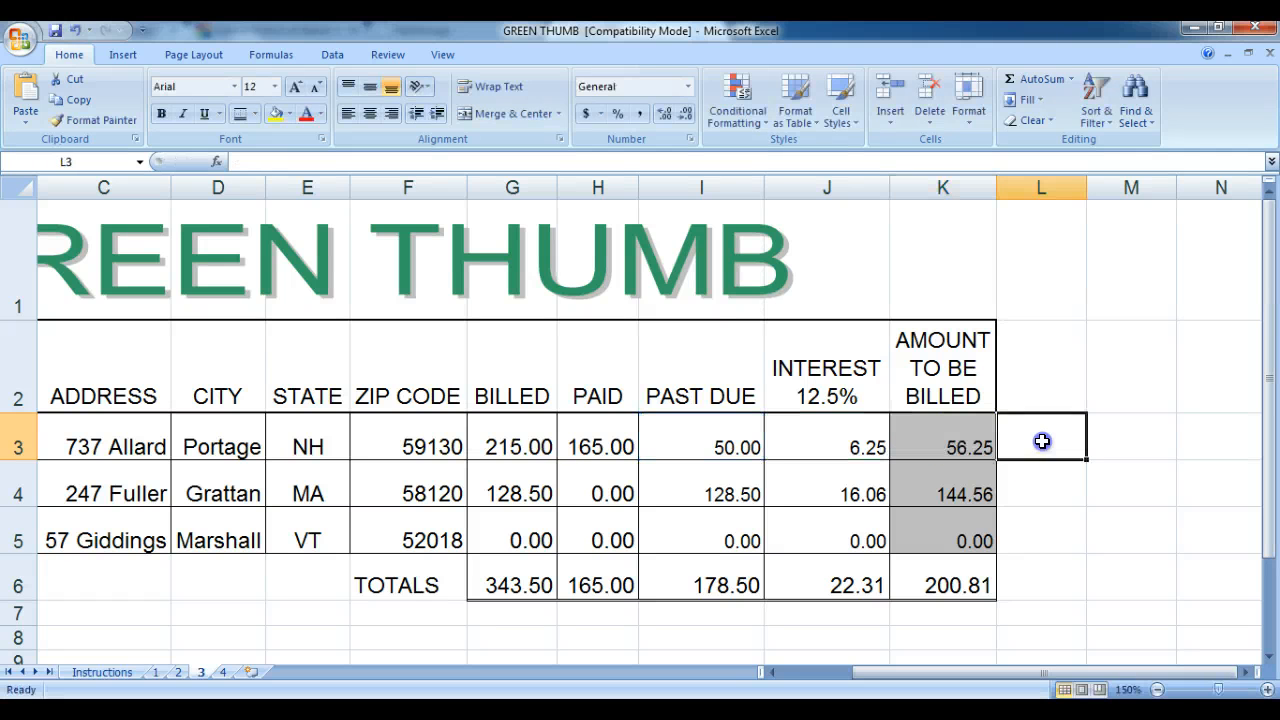
Open worksheet 4 and show its billing columns at 150% zoom.
click(226, 673)
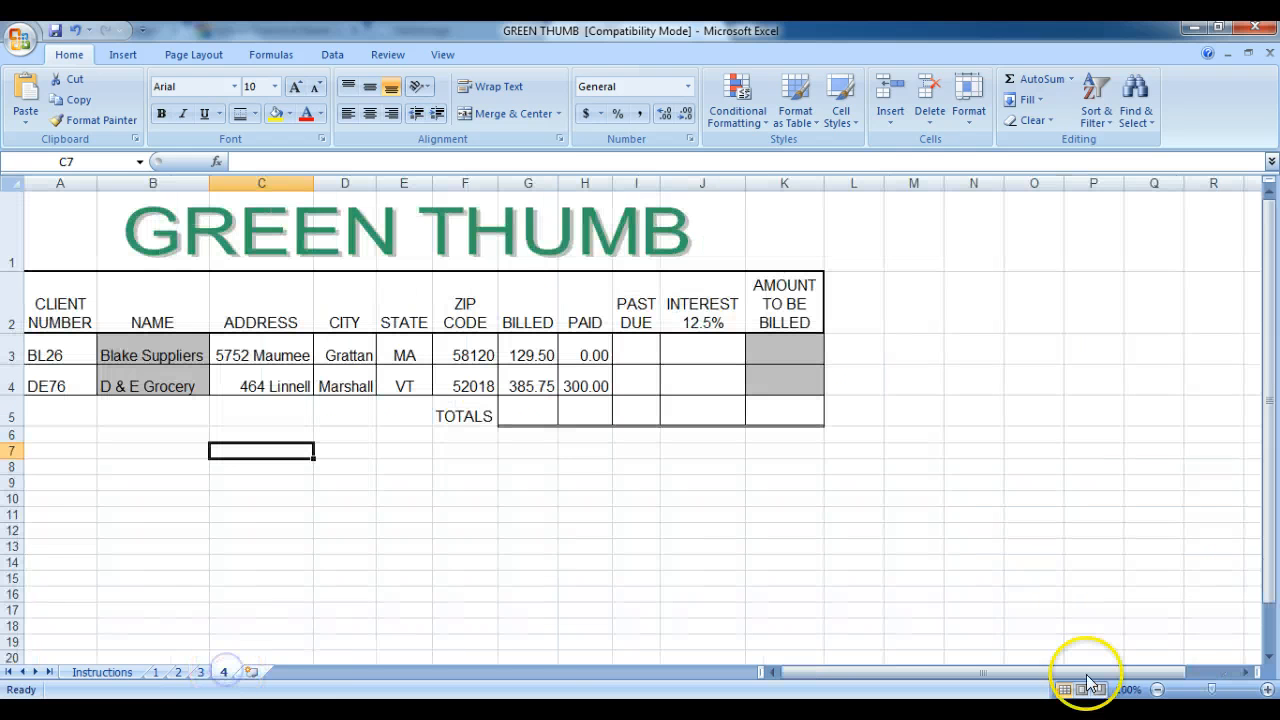
click(1267, 690)
click(1267, 690)
click(1267, 690)
click(1267, 690)
click(1267, 690)
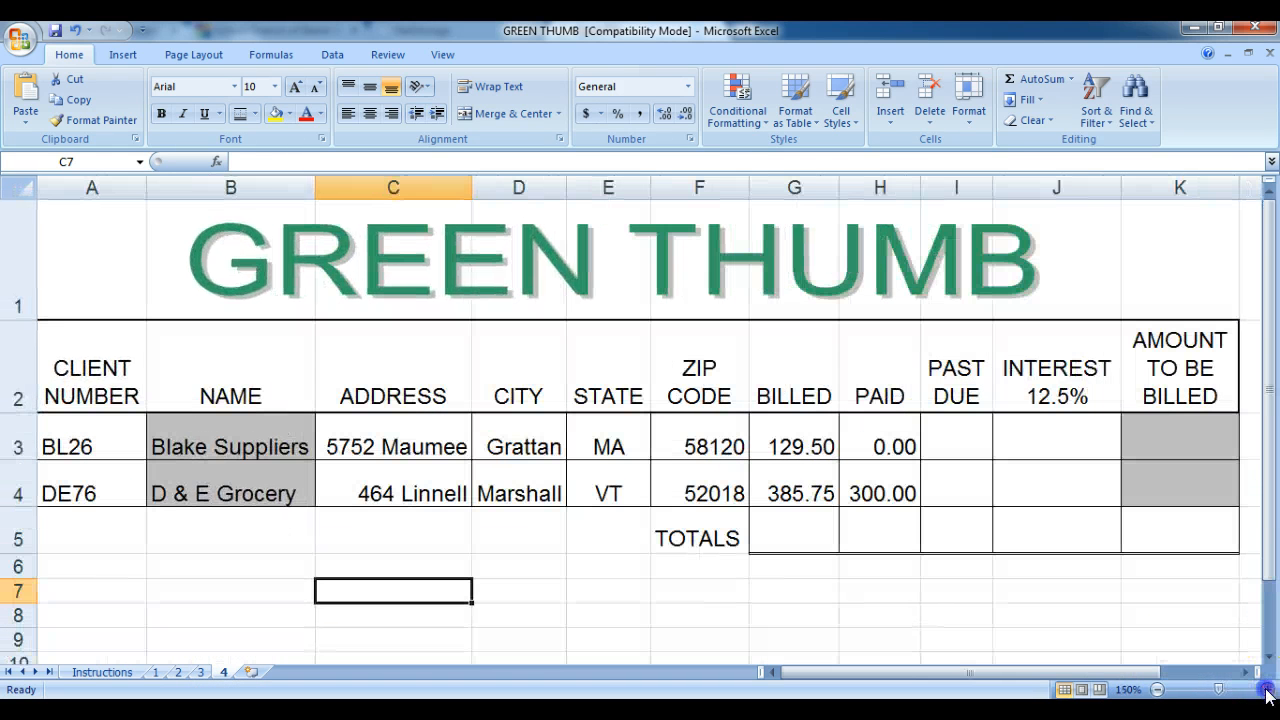
drag(1094, 677, 1173, 680)
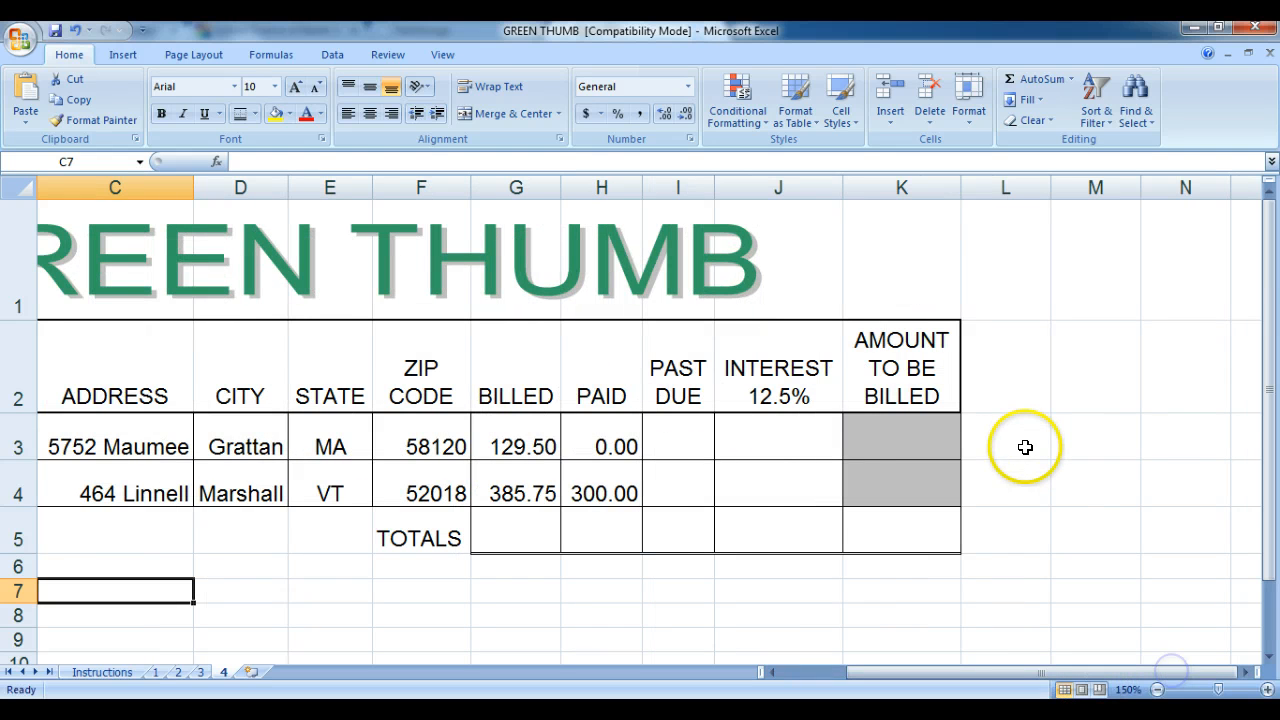
Enter the past due formula =G3-H3 in I3 on worksheet 4.
click(687, 446)
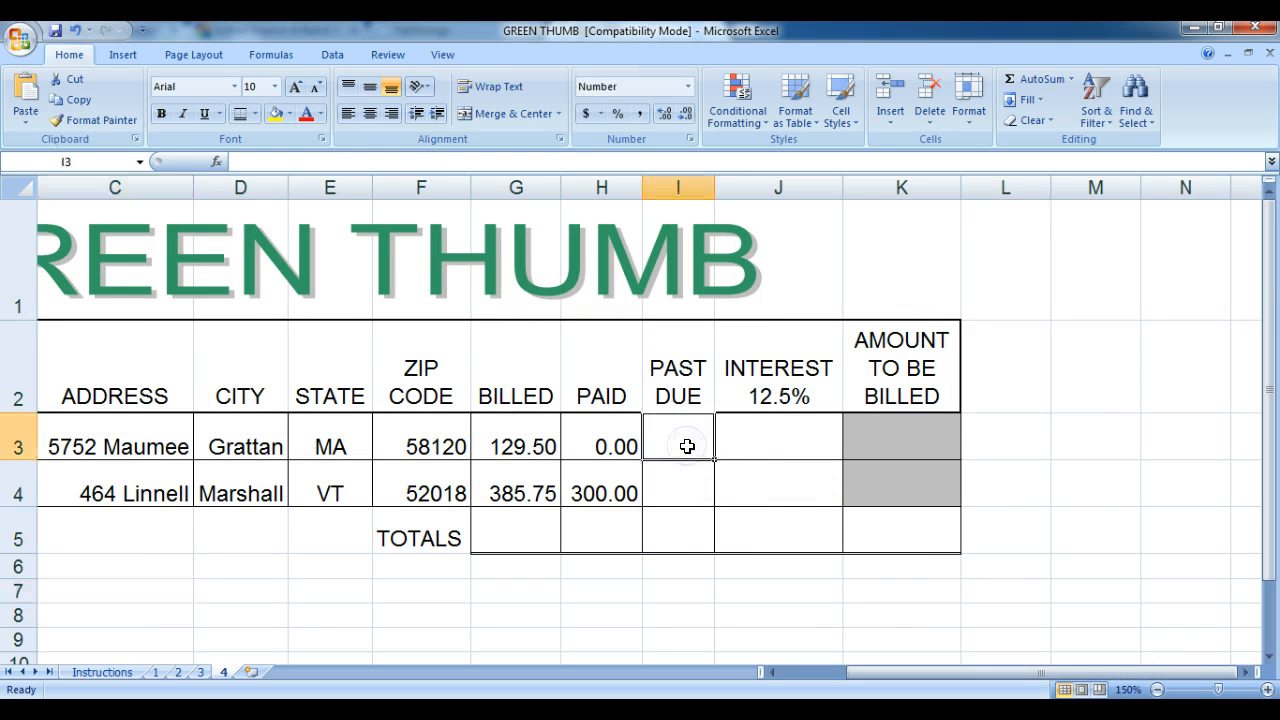
text(=)
click(516, 443)
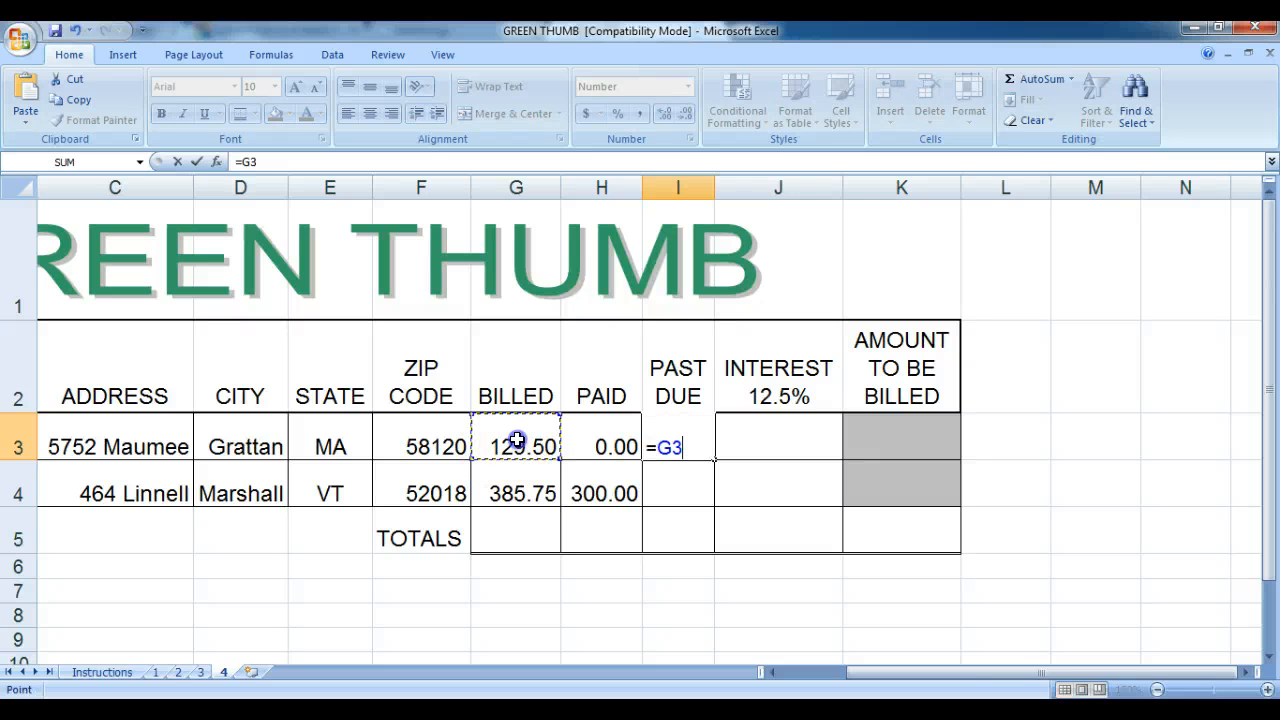
text(-)
click(610, 443)
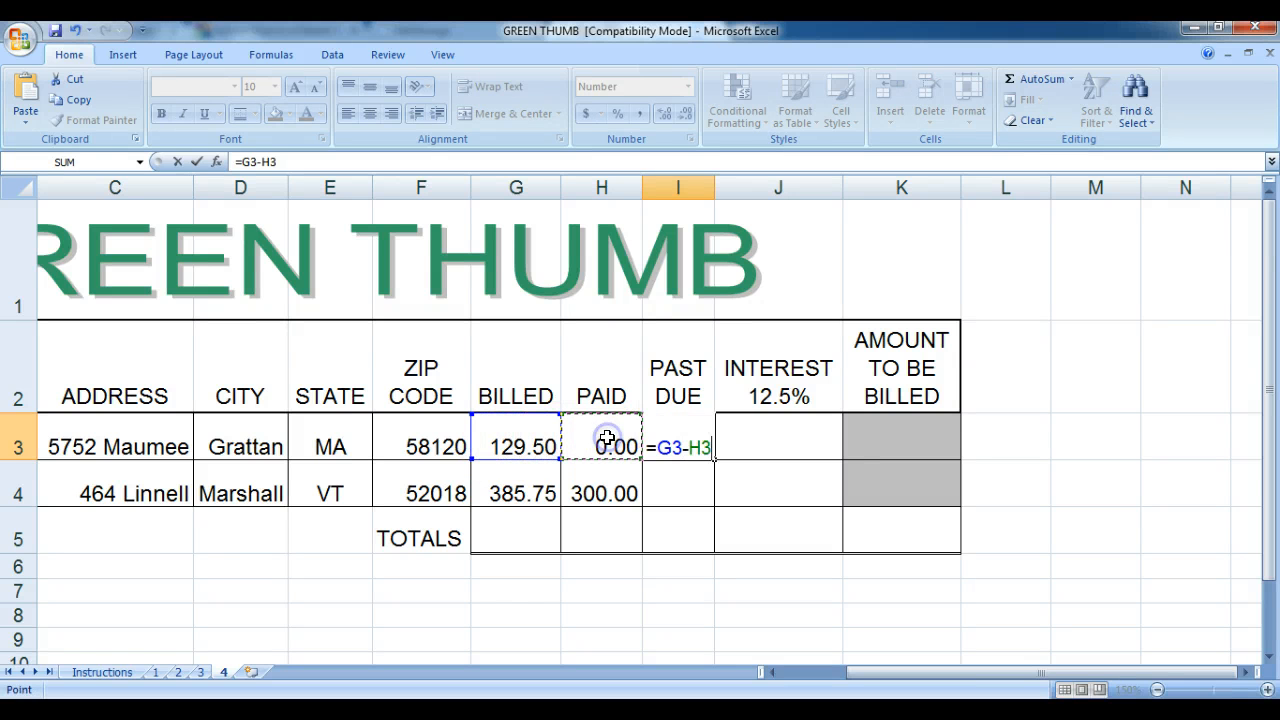
key(Return)
Enter the interest formula =I3*12.5% in J3 on worksheet 4.
click(768, 442)
text(=)
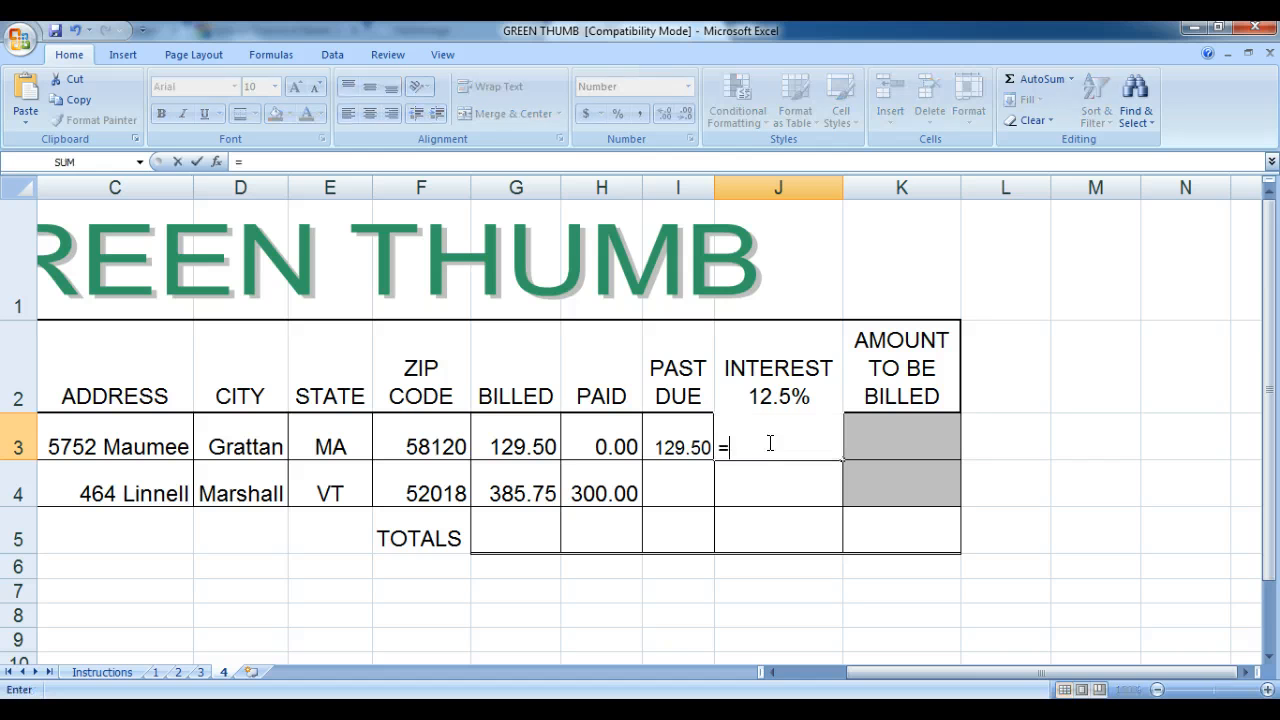
click(667, 447)
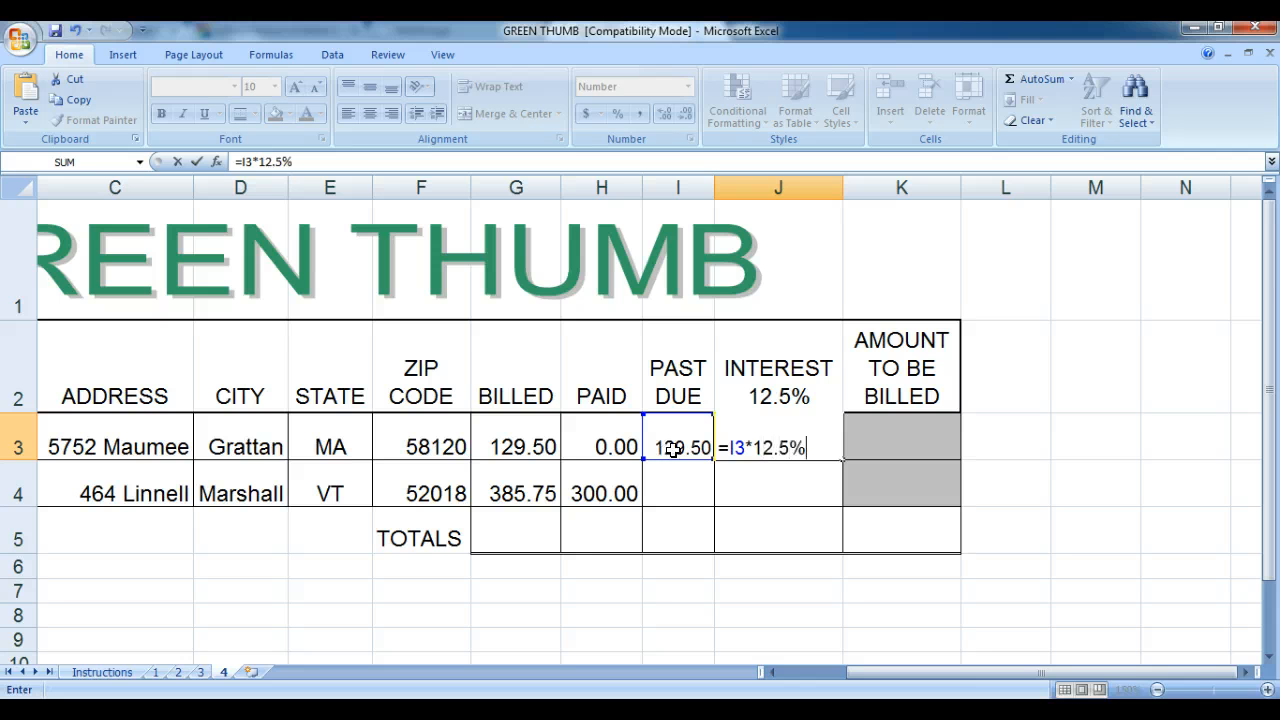
key(Return)
Enter the amount to be billed formula =I3+J3 in K3 on worksheet 4 and fill I3:K3 down to row 4.
click(902, 438)
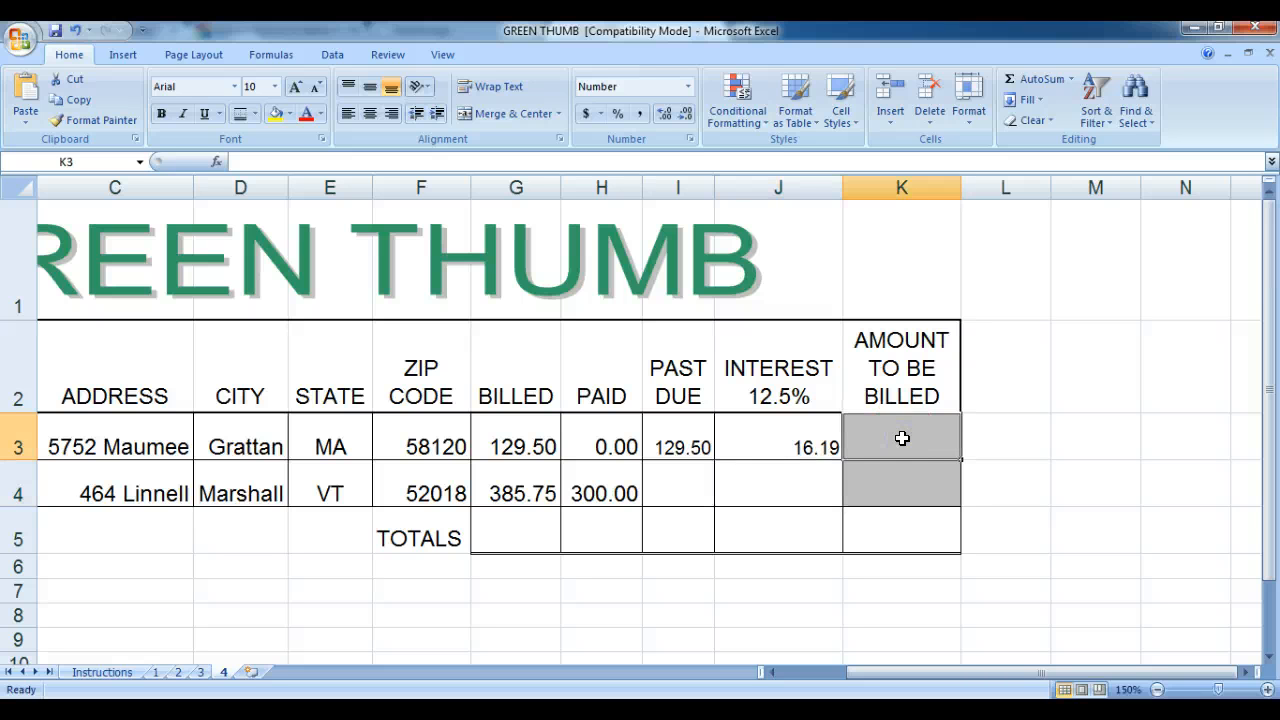
text(=)
click(681, 441)
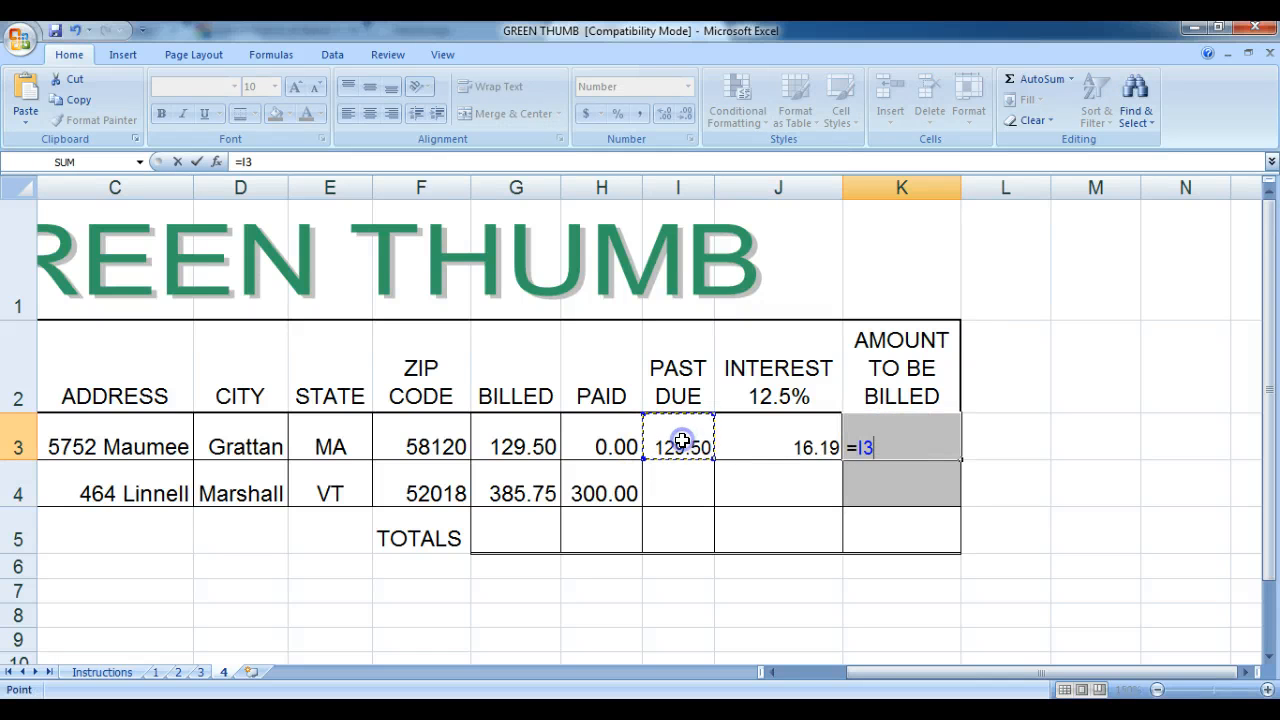
text(+)
click(762, 441)
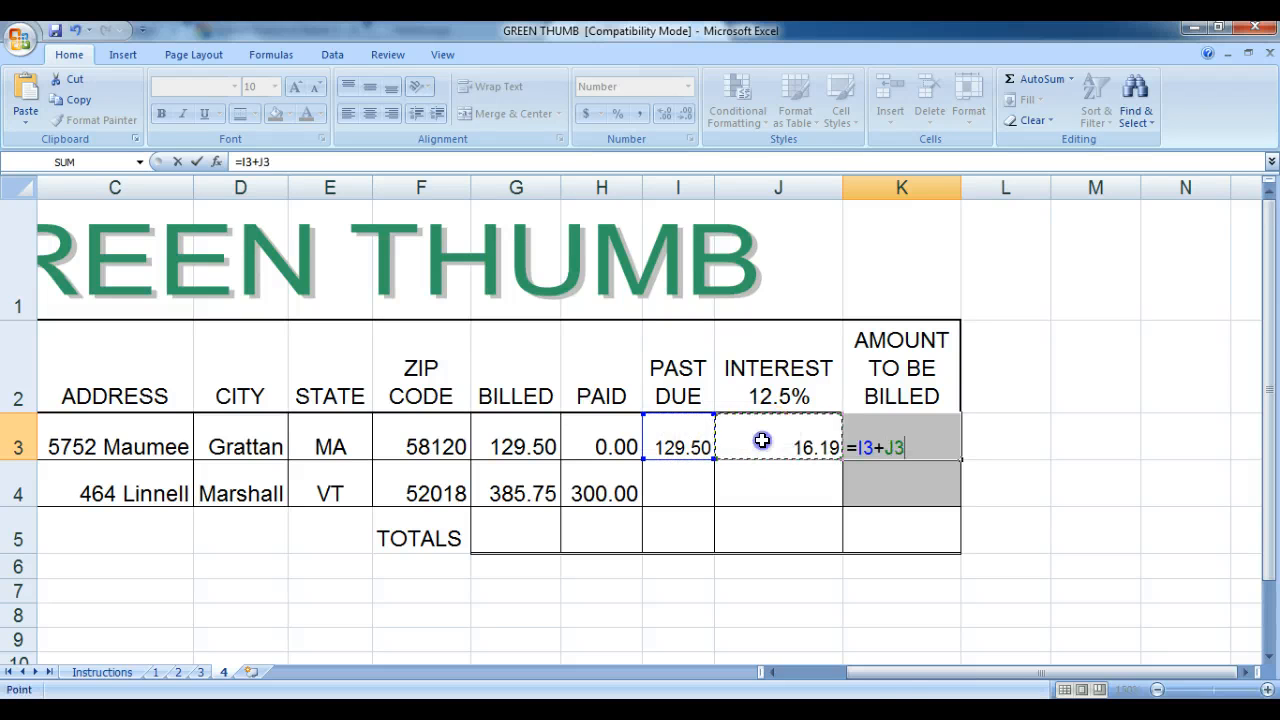
key(Return)
drag(682, 441, 872, 441)
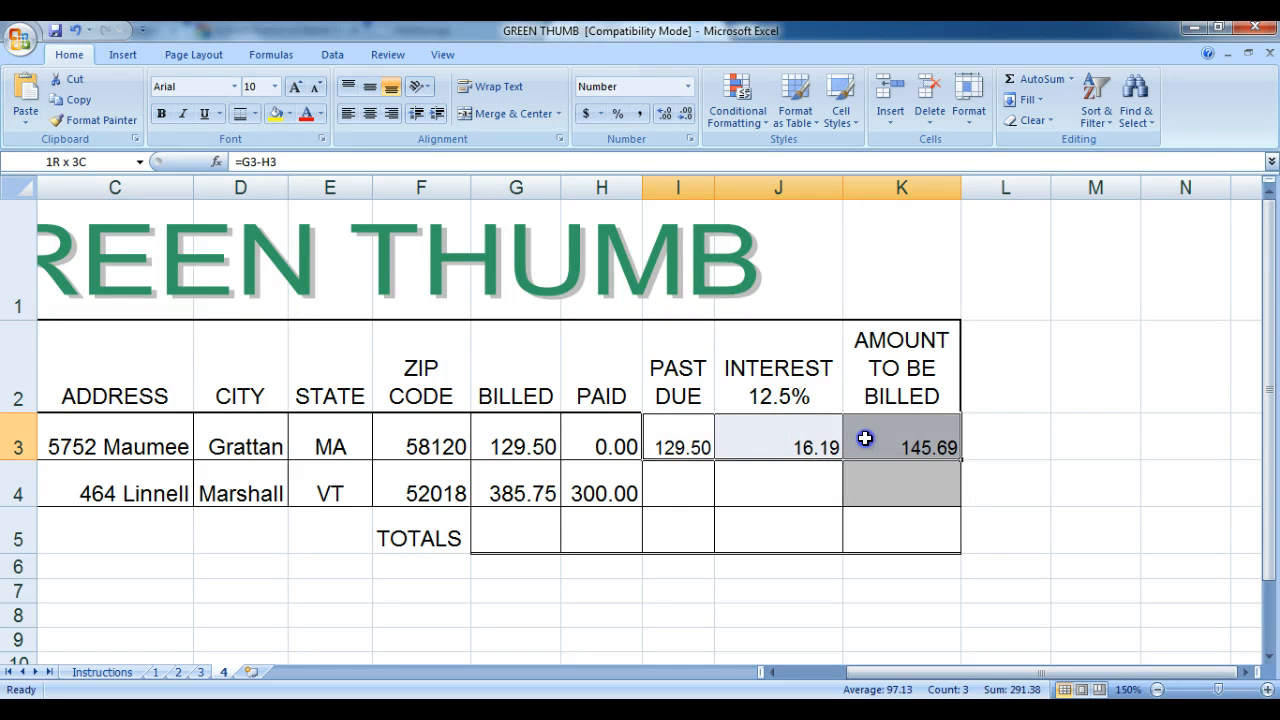
drag(973, 459, 963, 503)
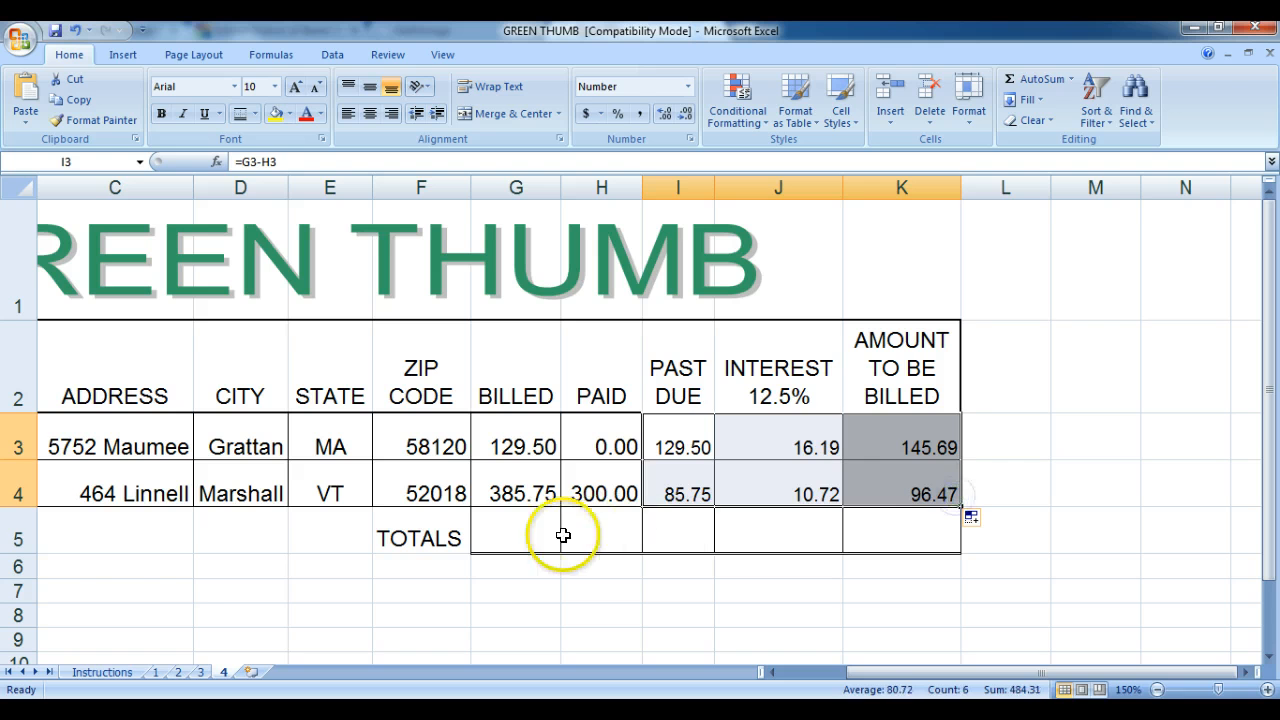
Fill the totals row G5:K5 on worksheet 4 from =SUM(G3:G4) in G5 and autofit the width of column I.
click(527, 536)
click(1071, 78)
click(1057, 96)
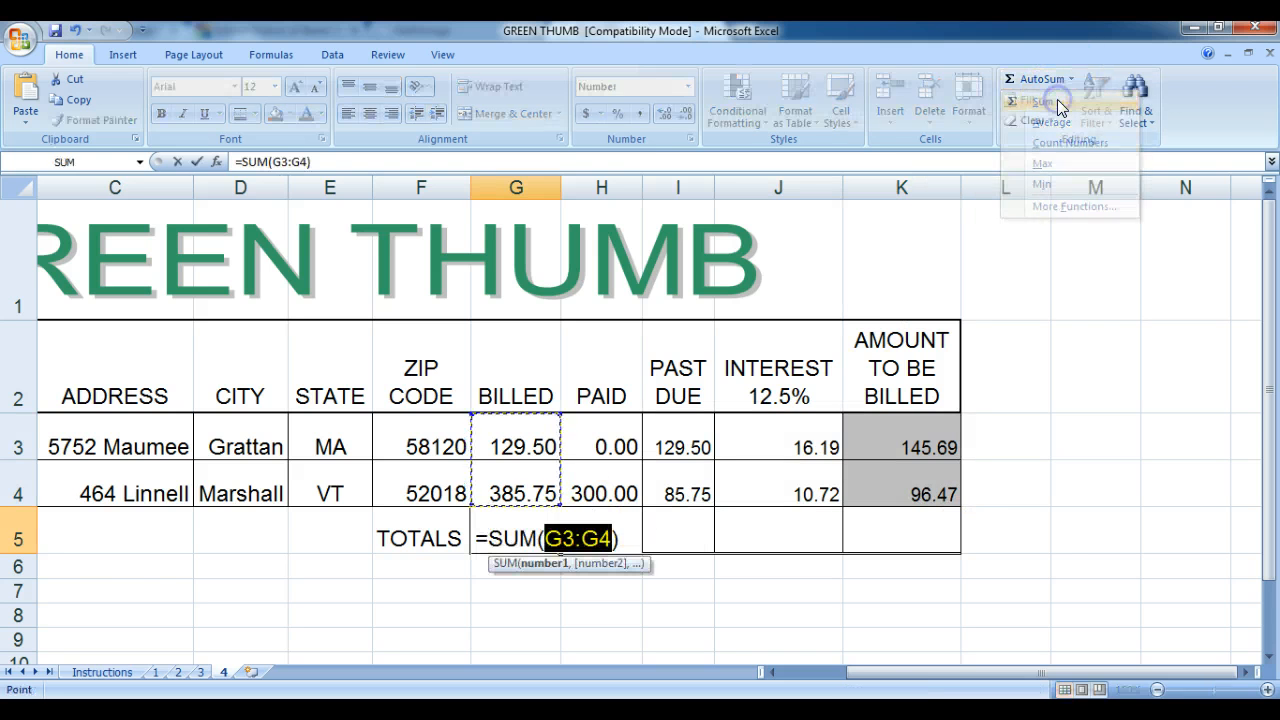
key(Return)
click(517, 531)
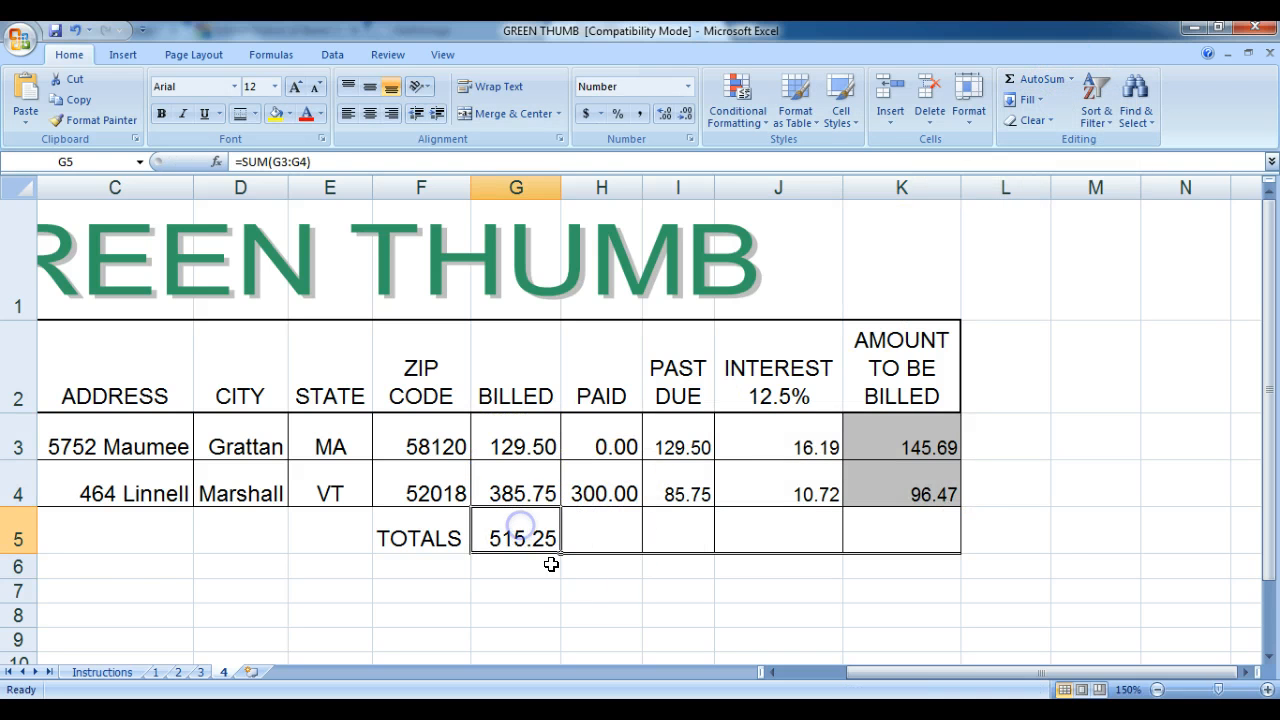
drag(560, 553, 950, 554)
click(1020, 562)
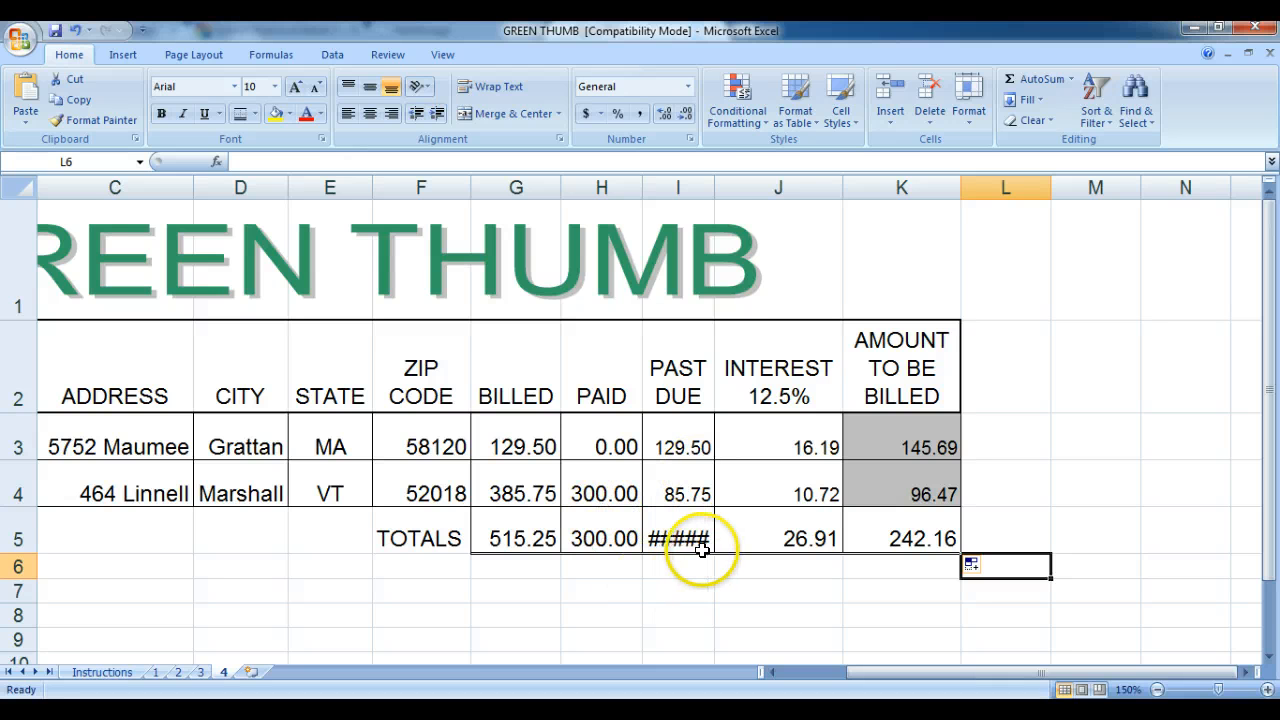
double_click(714, 192)
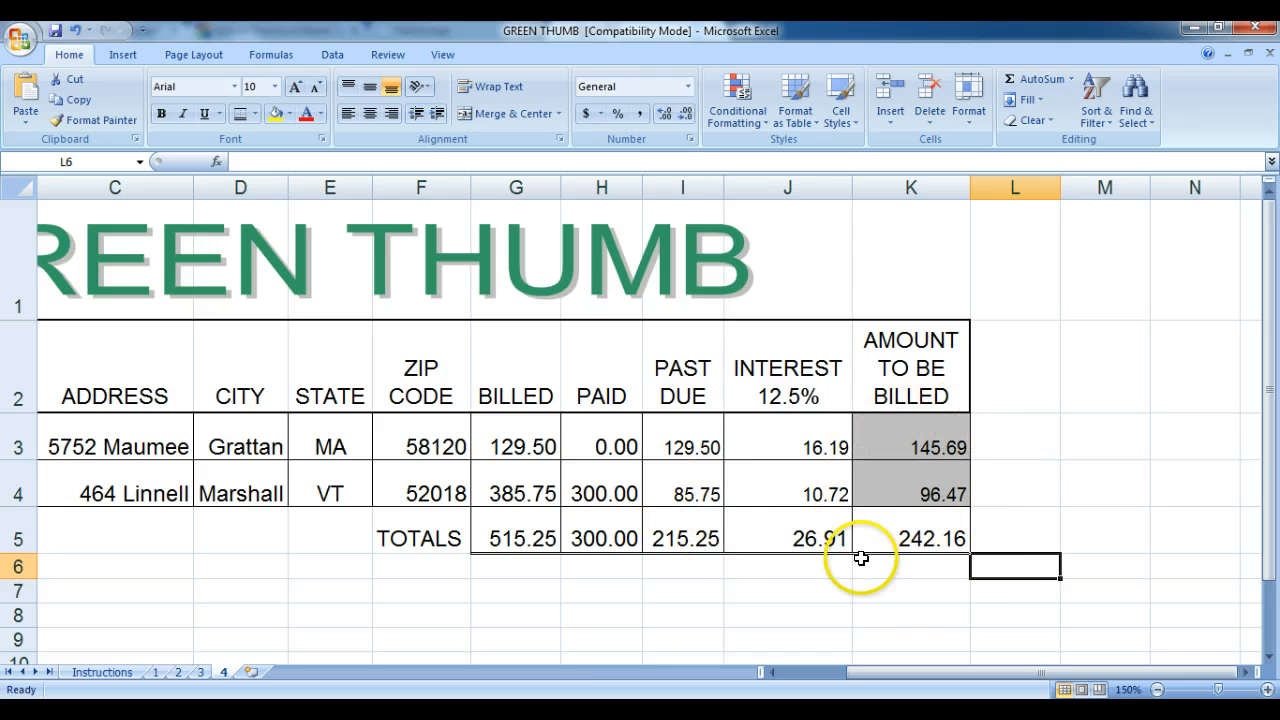
Review the past due, interest and amount to be billed formulas in I3, J3 and K3 on worksheet 4, leaving them unedited.
double_click(683, 446)
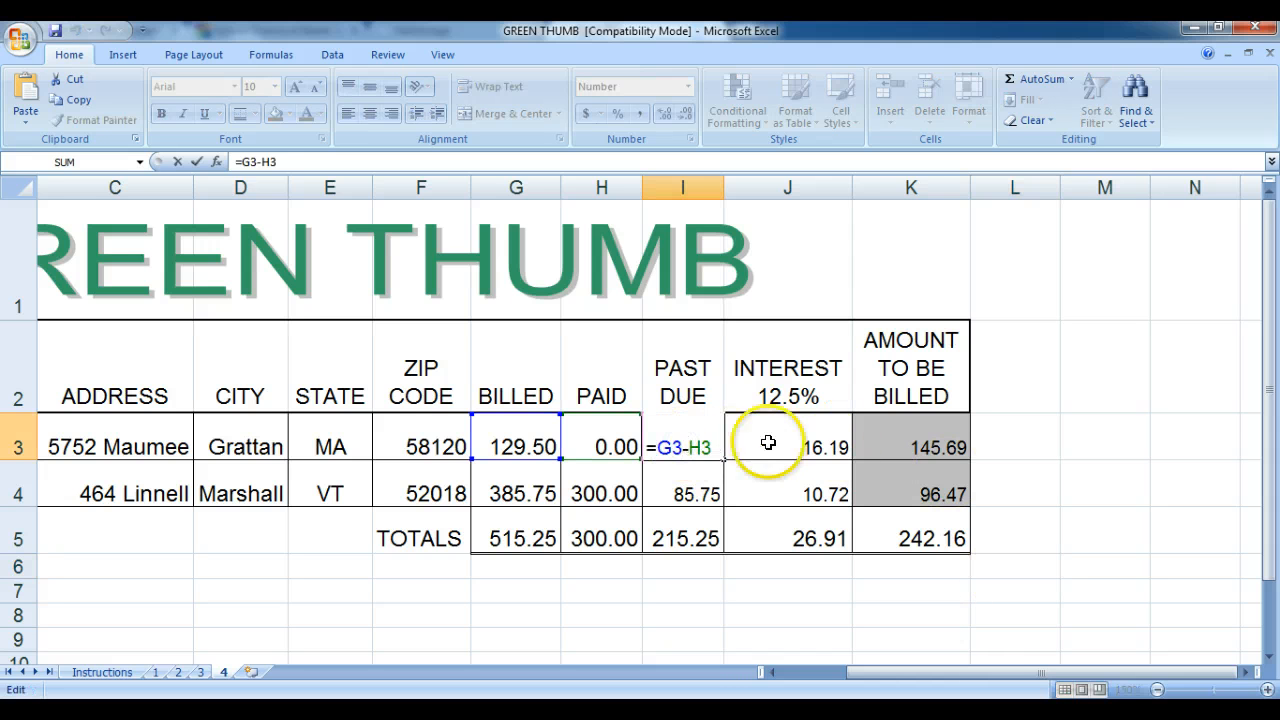
double_click(791, 444)
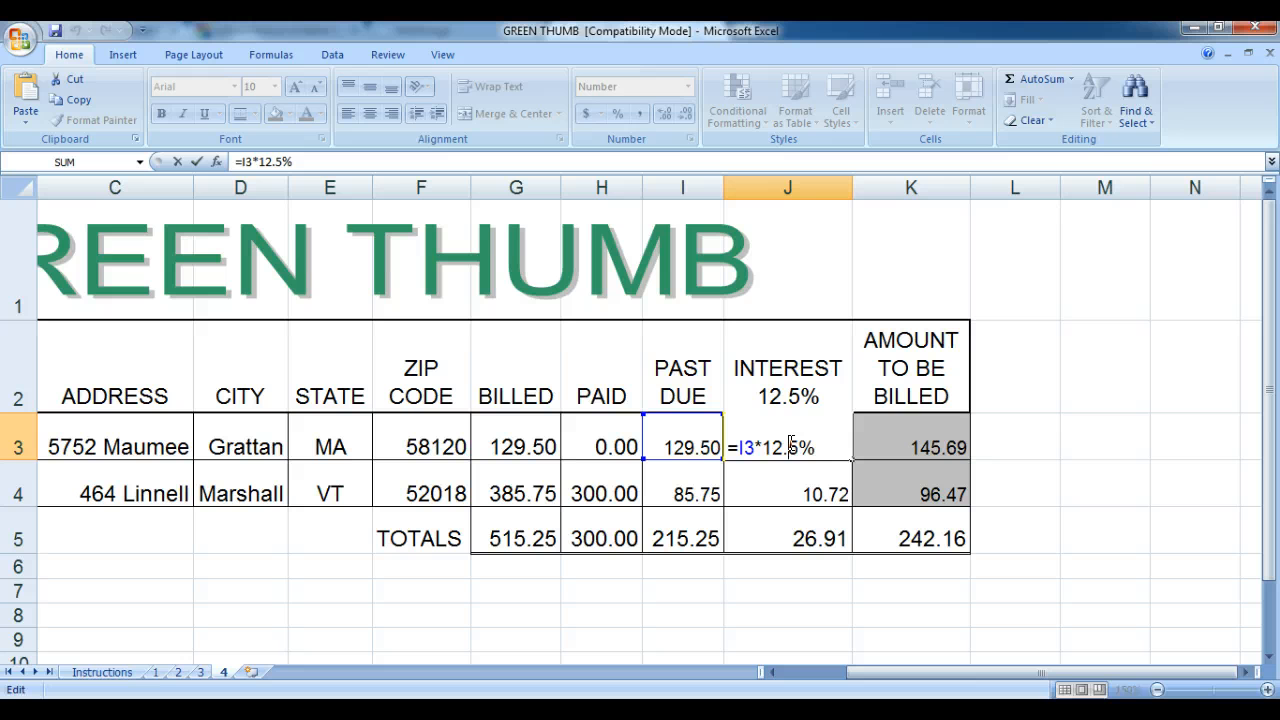
click(925, 444)
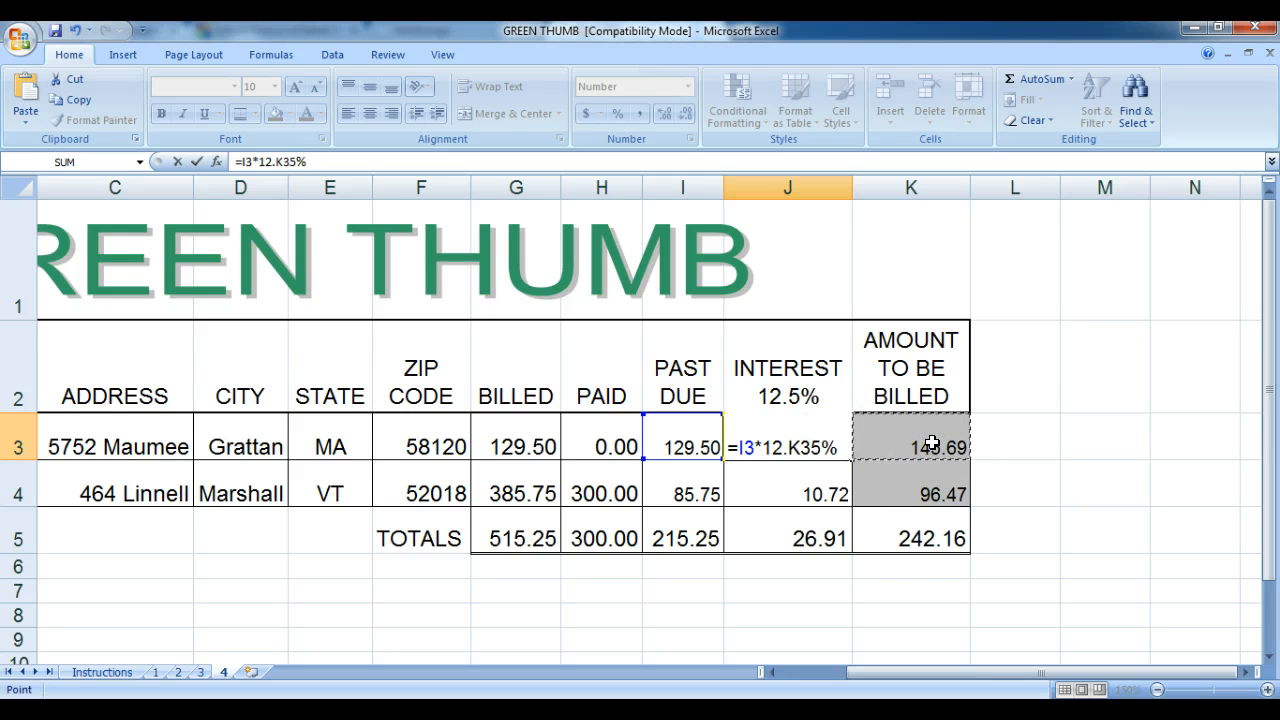
key(Escape)
double_click(931, 443)
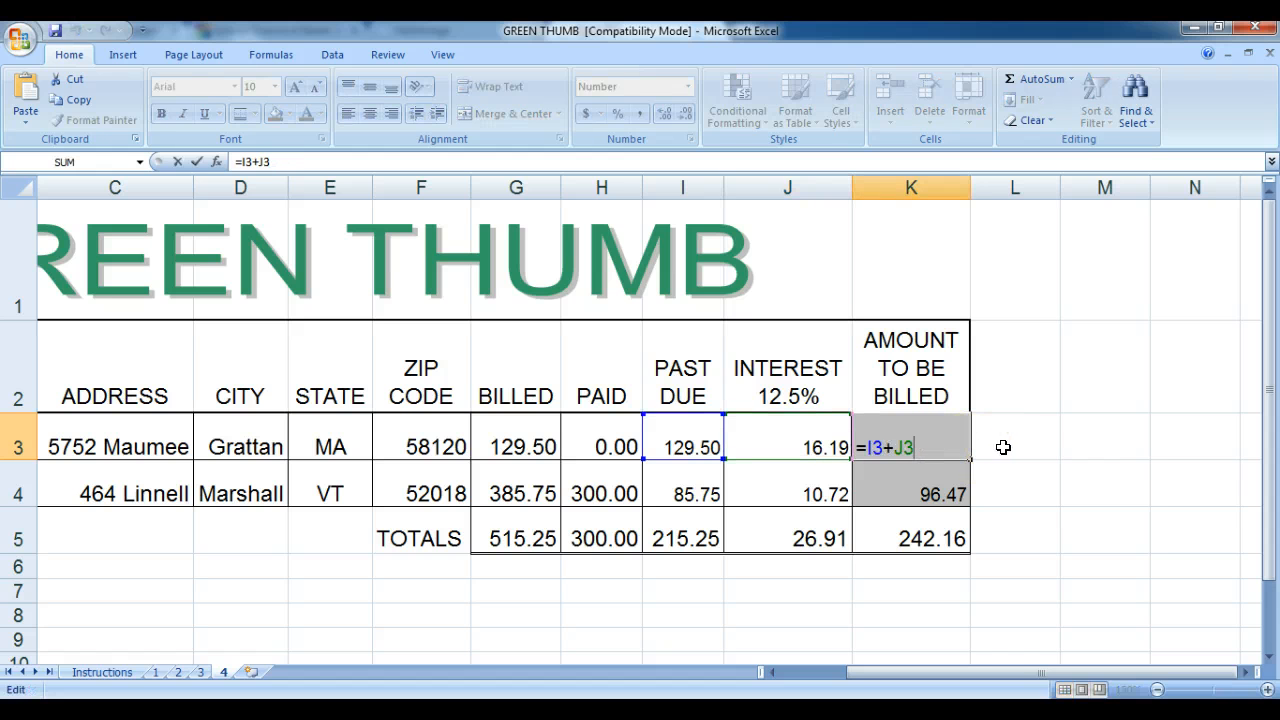
key(Tab)
click(1012, 530)
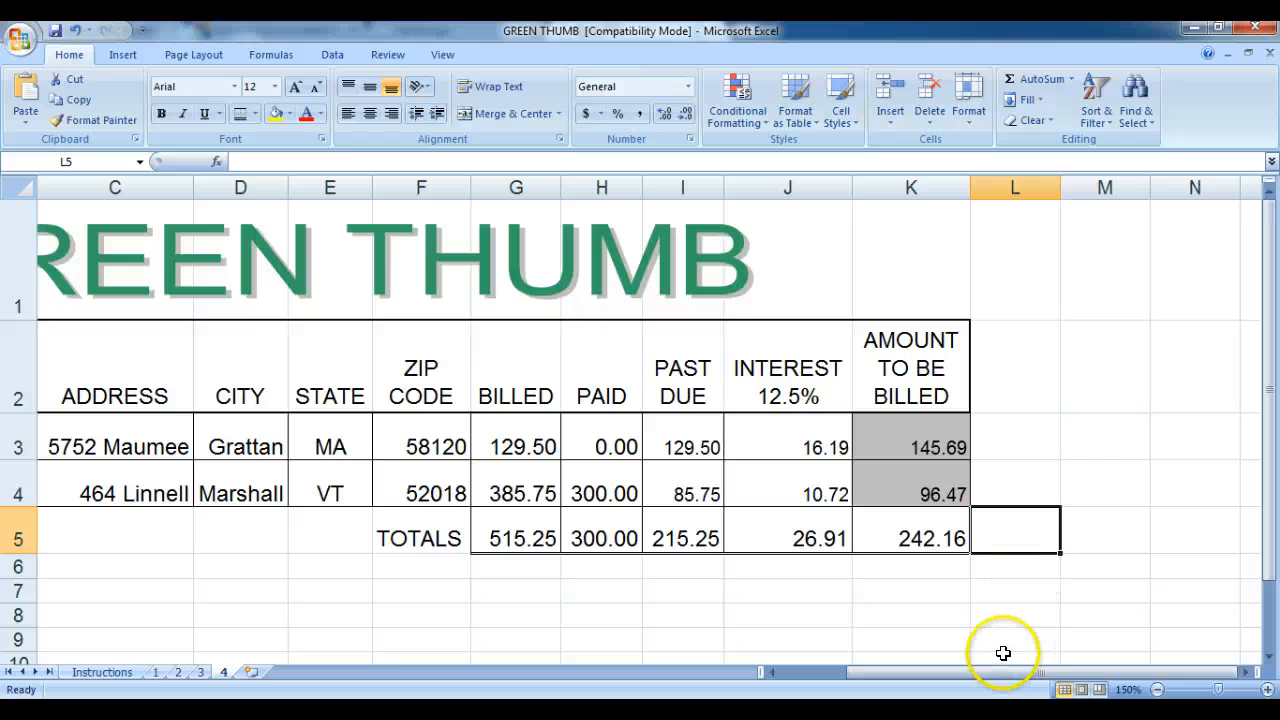